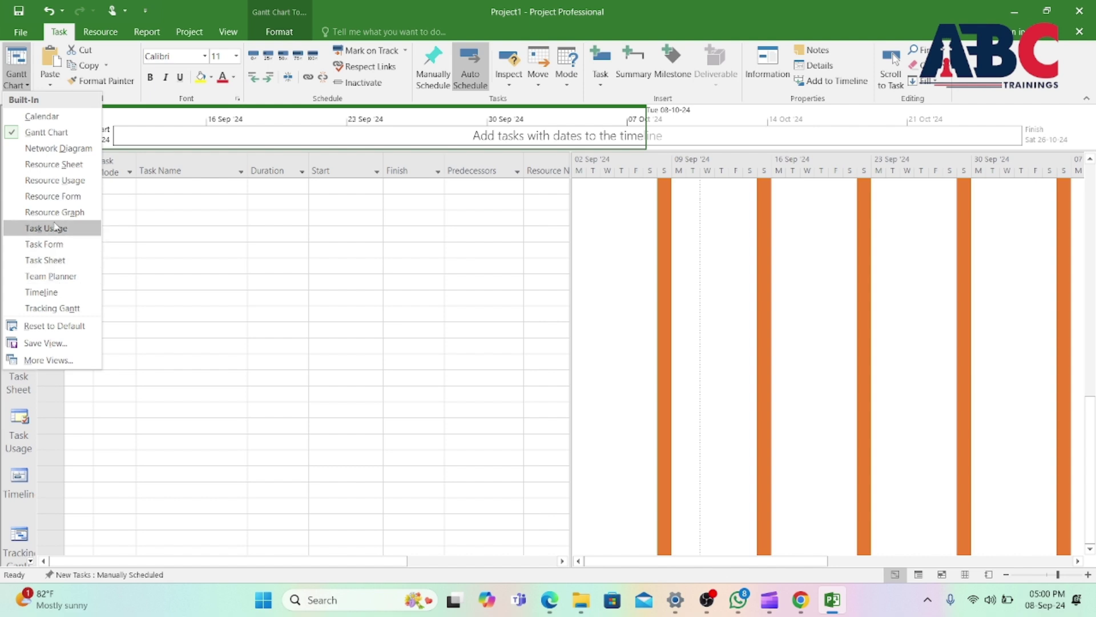
# Switch to the Resource Sheet view and set the project's currency to INR in the display options
pyautogui.click(54, 164)
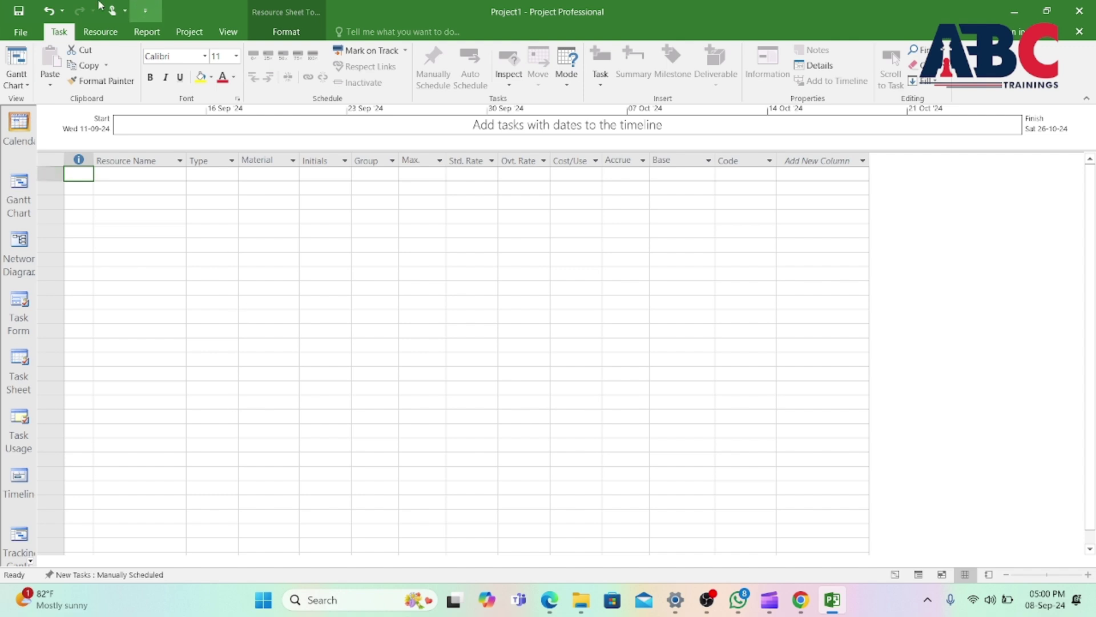
pyautogui.click(20, 31)
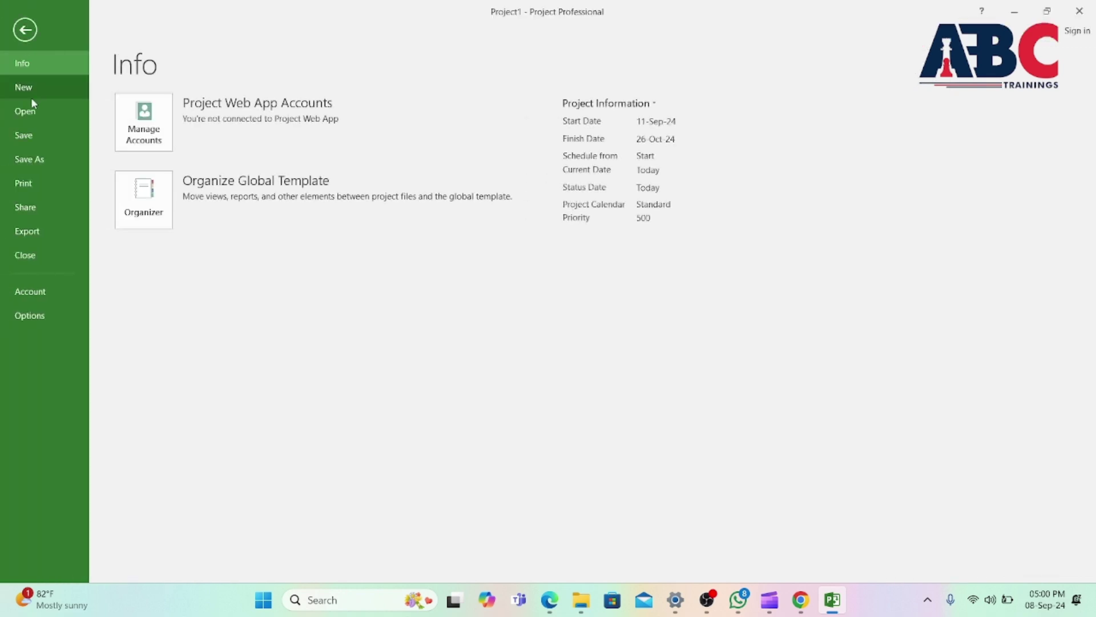
pyautogui.click(38, 316)
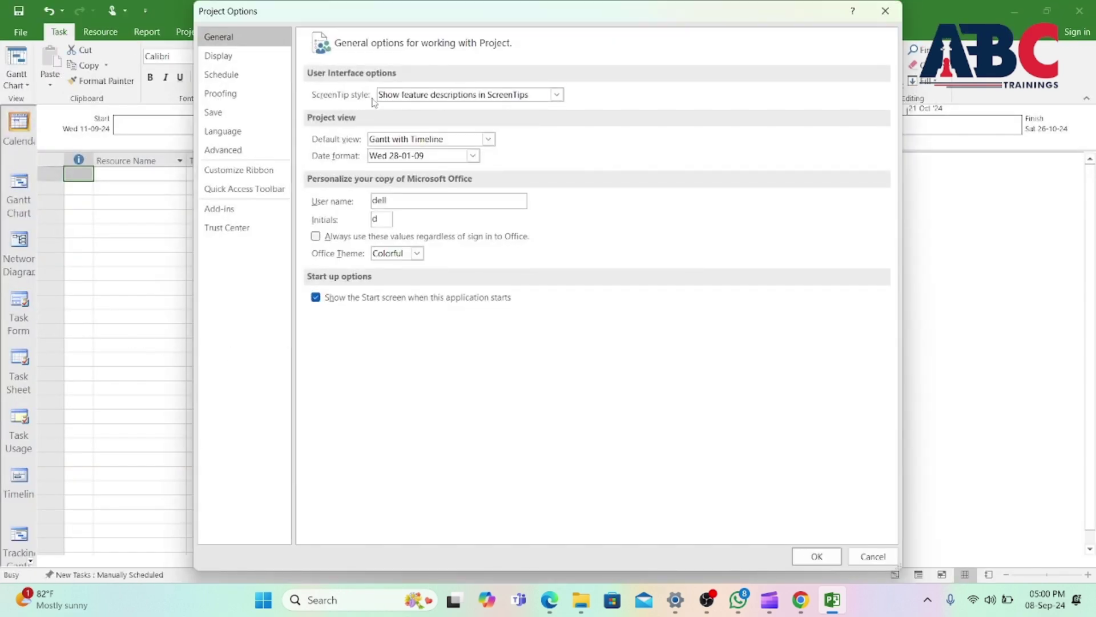
pyautogui.click(223, 57)
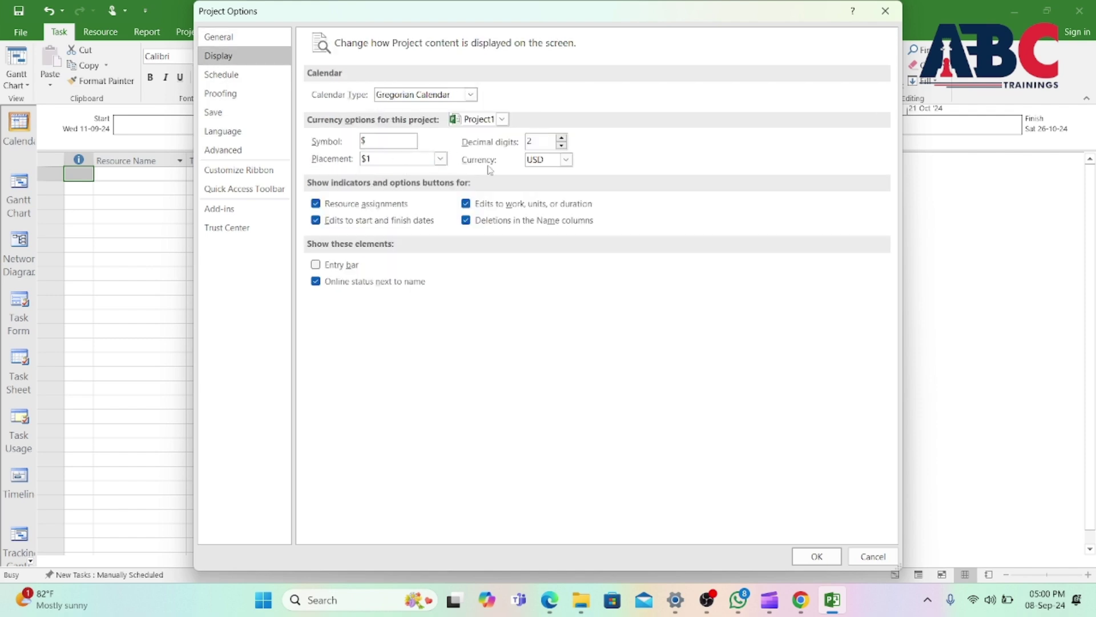
pyautogui.click(566, 161)
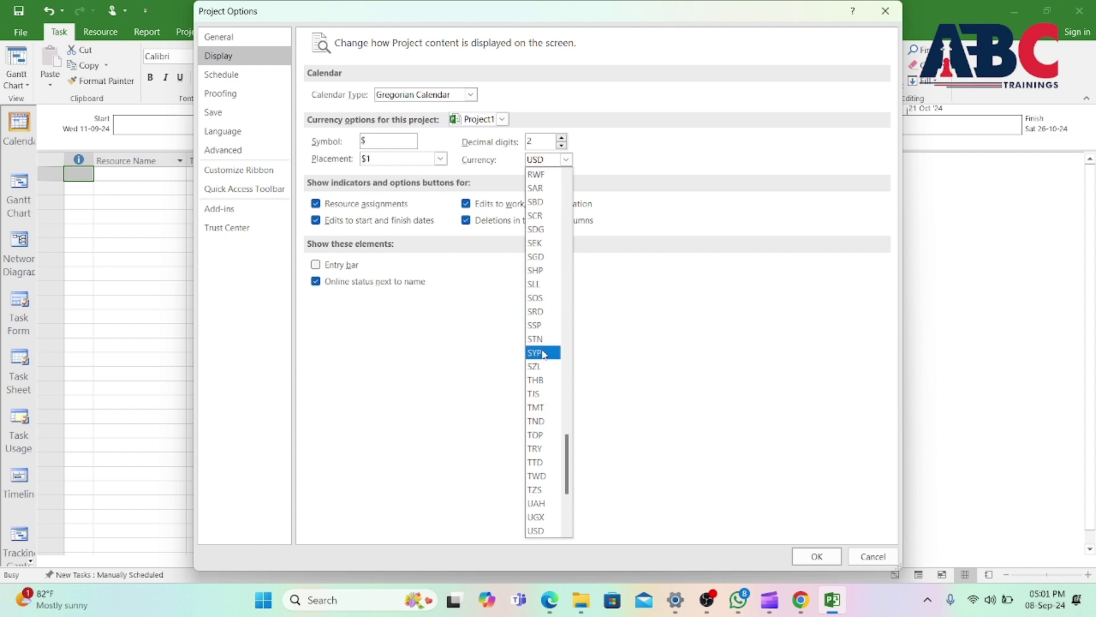
pyautogui.scroll(2, 553, 274)
pyautogui.scroll(18, 553, 273)
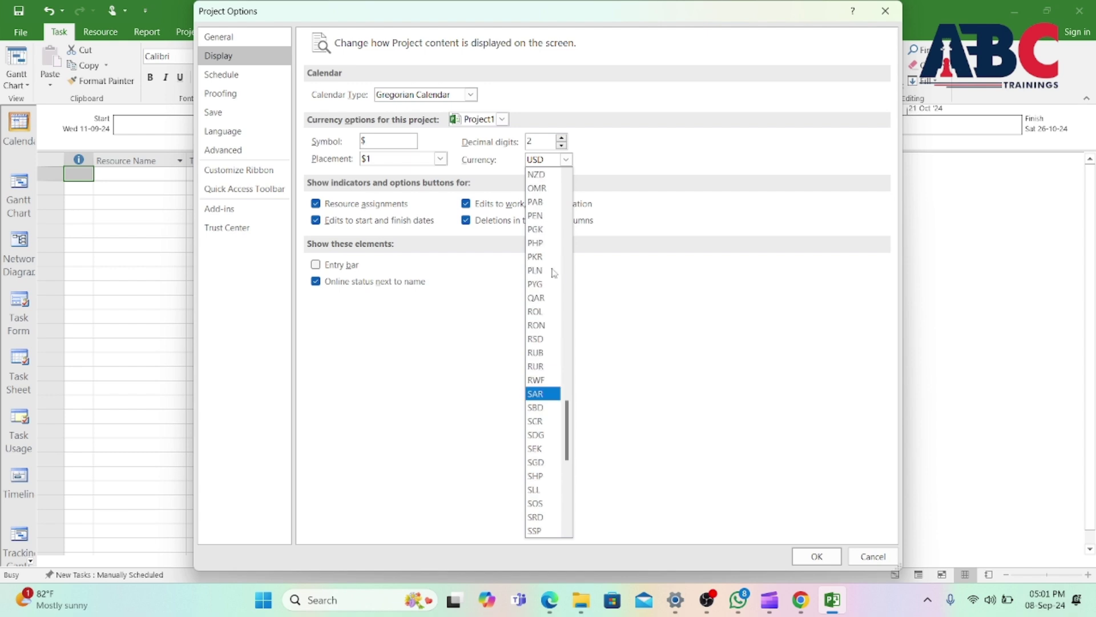
pyautogui.scroll(1, 553, 273)
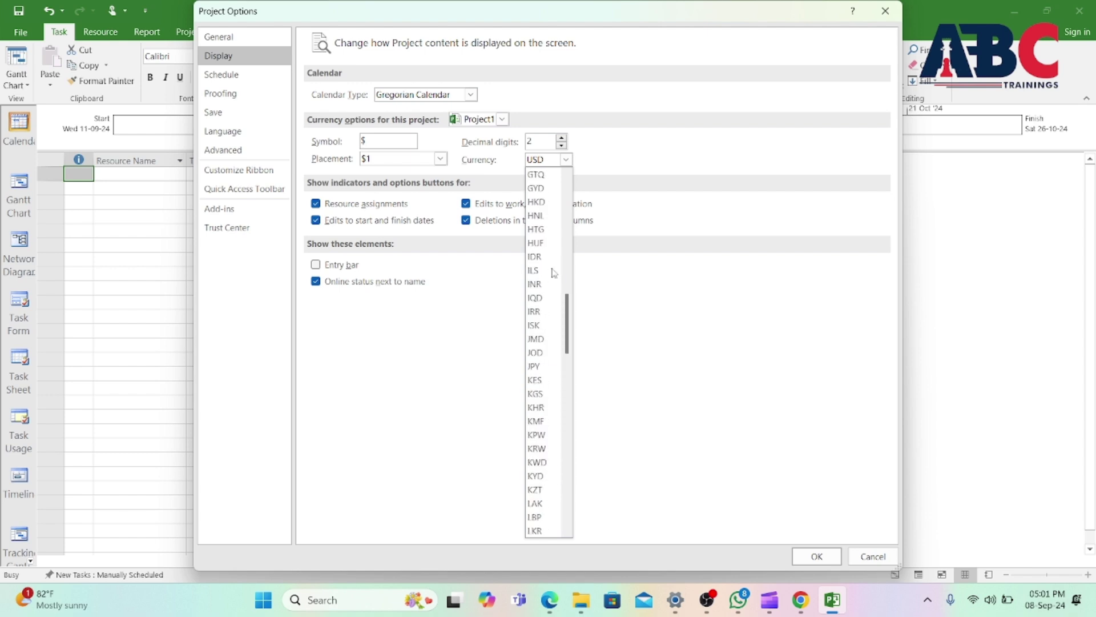
pyautogui.click(540, 284)
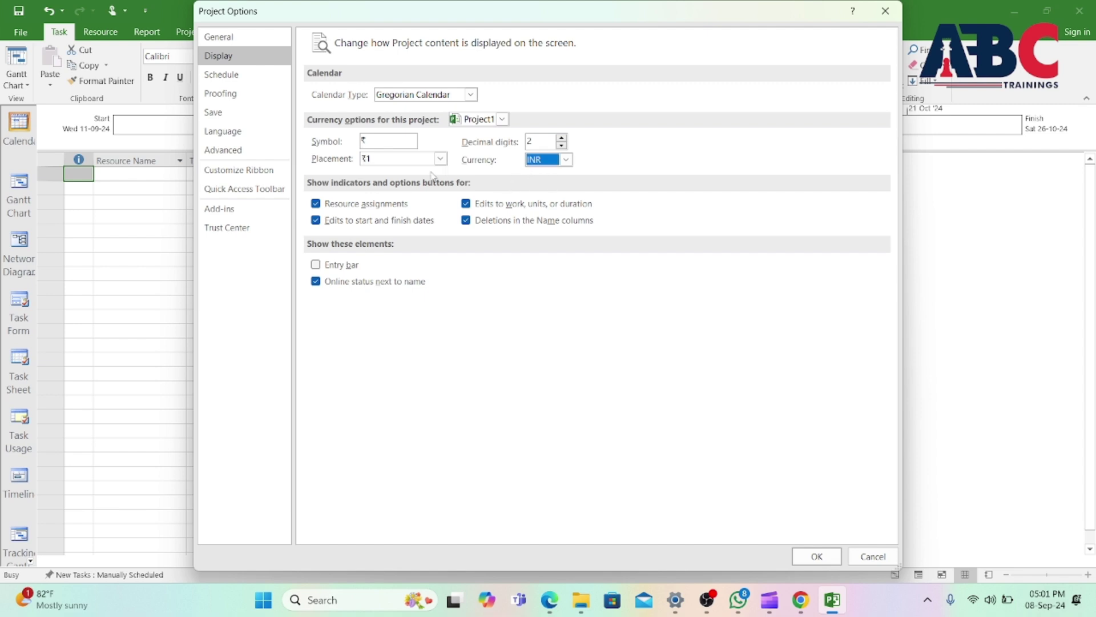
# Choose the ₹1 placement for the currency symbol and apply the project options
pyautogui.click(382, 143)
pyautogui.click(439, 159)
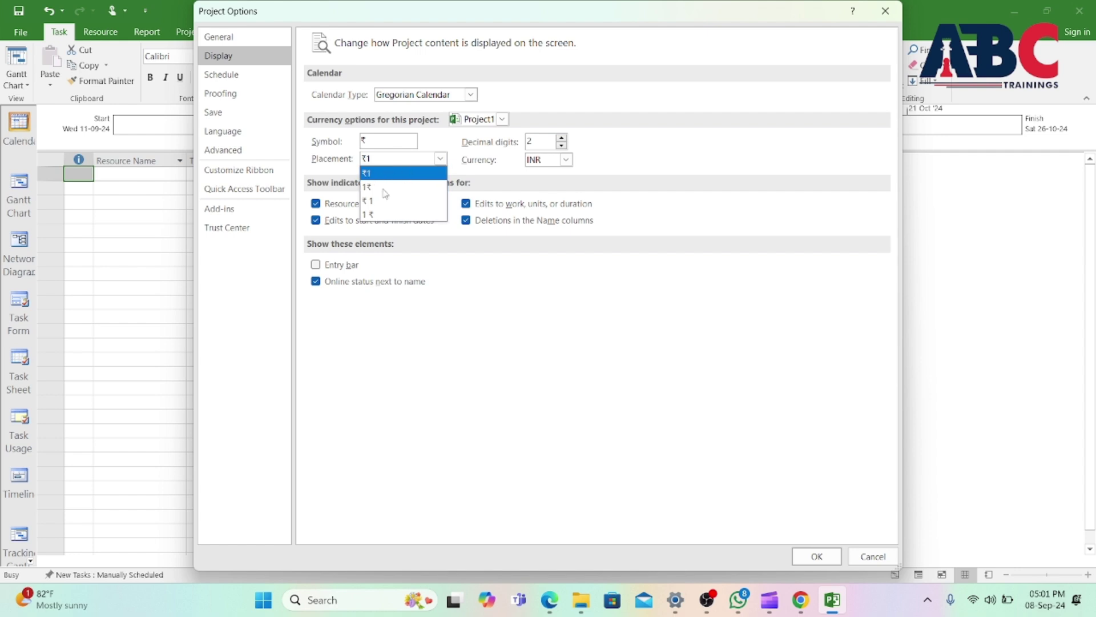
pyautogui.click(403, 172)
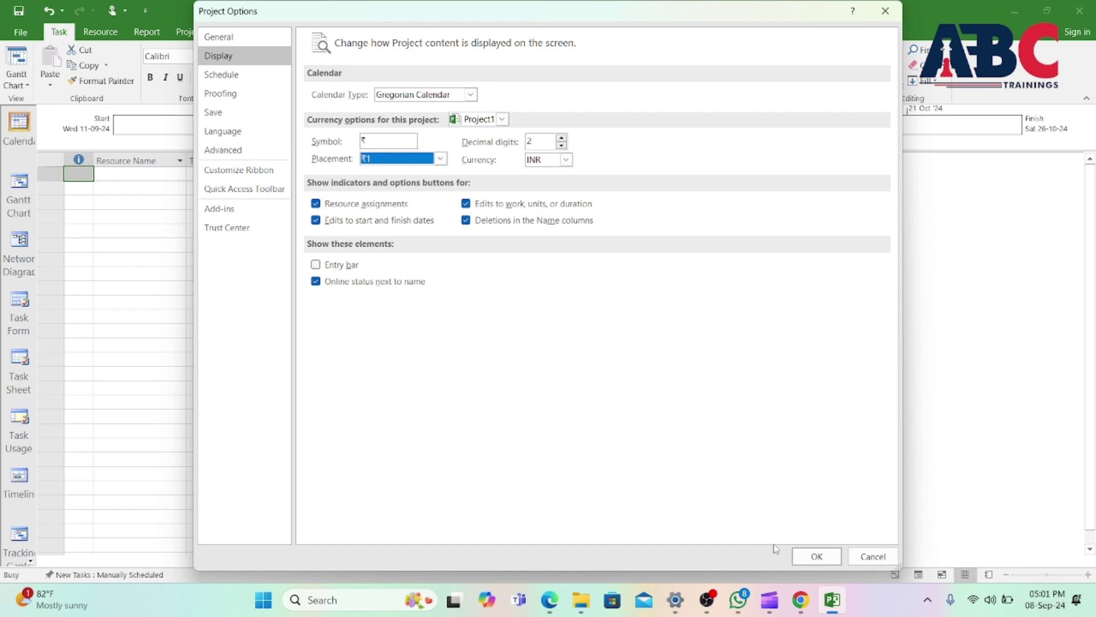
pyautogui.click(802, 558)
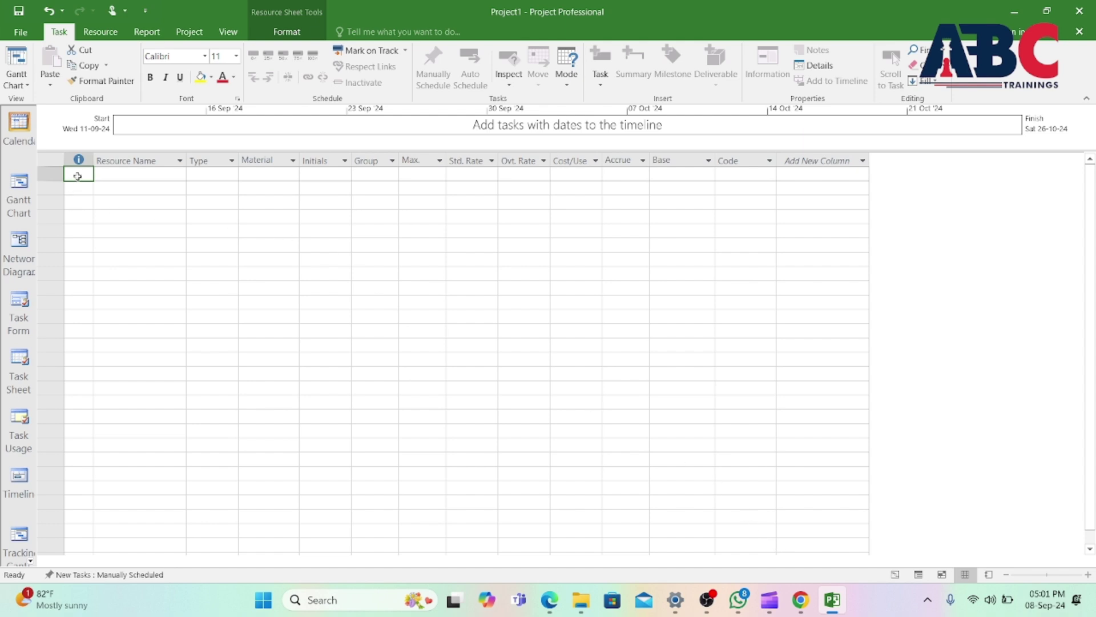
# Add a Work resource in the first row of the sheet by entering the person's name
pyautogui.click(140, 172)
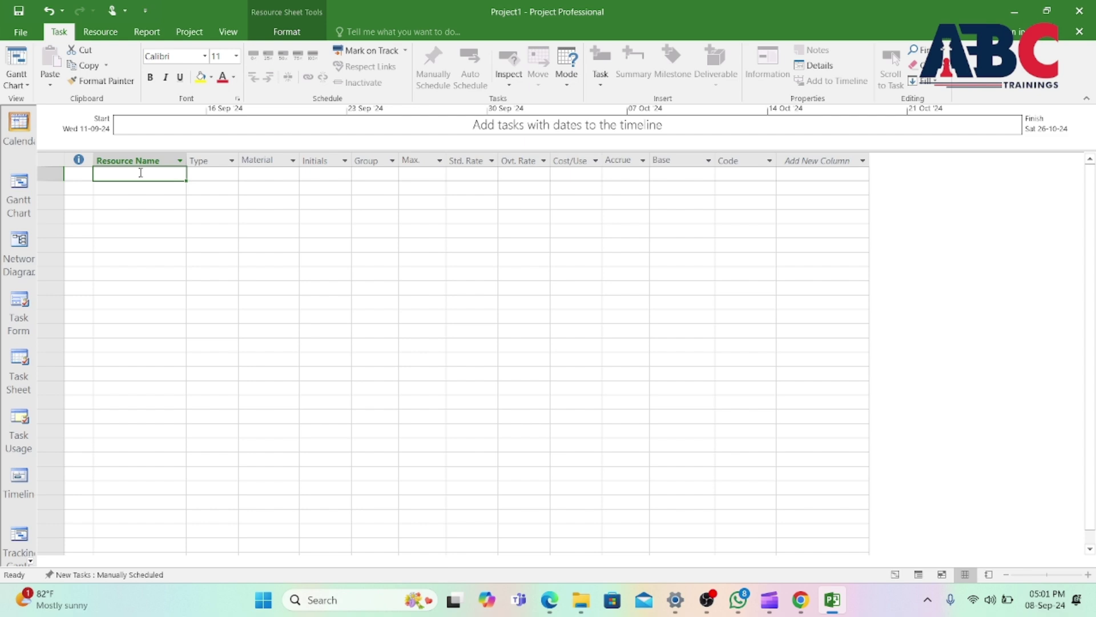
pyautogui.write('SHYA')
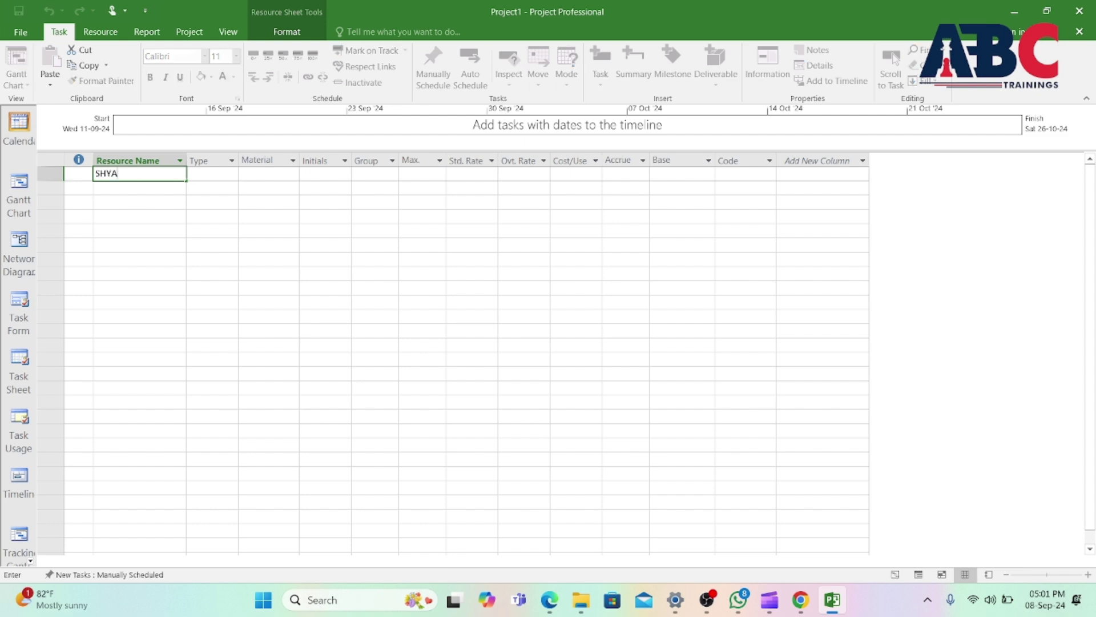
pyautogui.write('M')
pyautogui.click(202, 173)
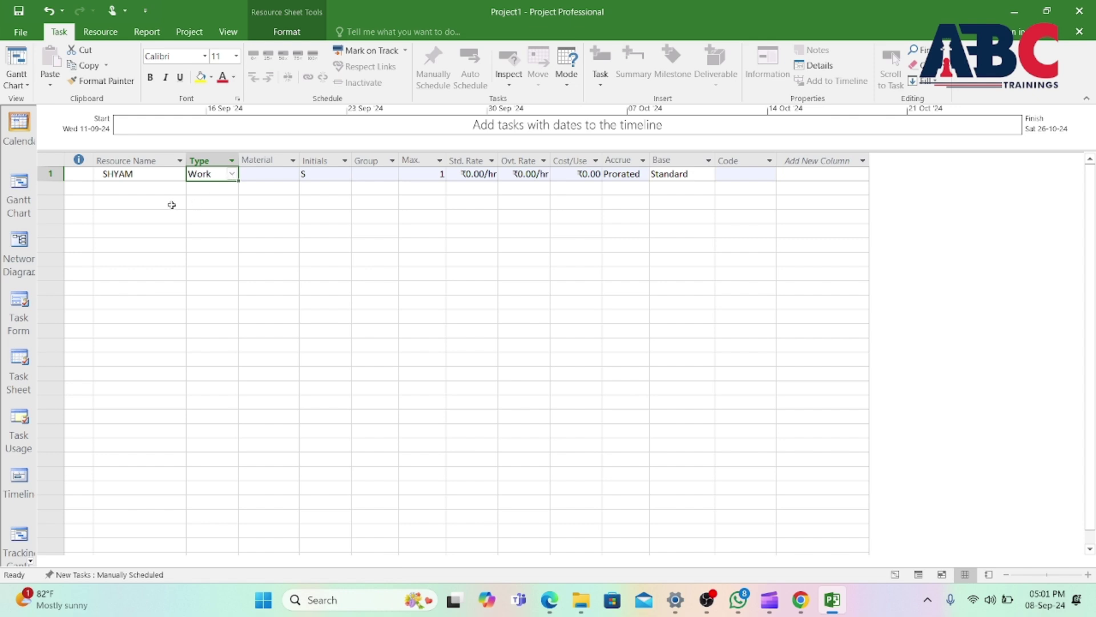
# Raise the first resource's maximum units to 1.5 and return them to 1
pyautogui.click(258, 175)
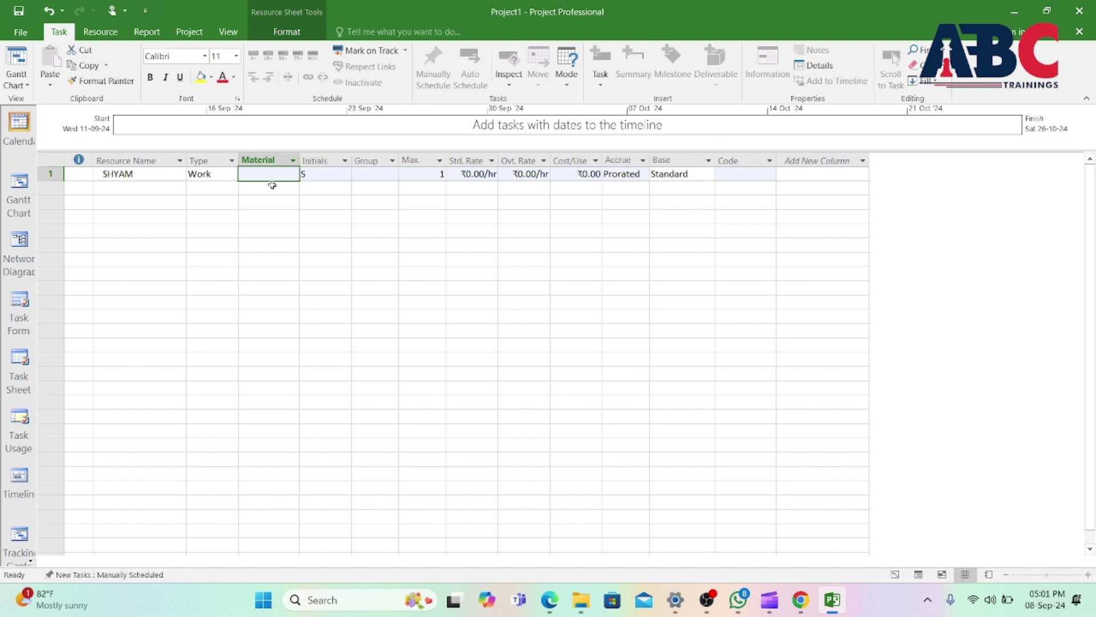
pyautogui.click(272, 216)
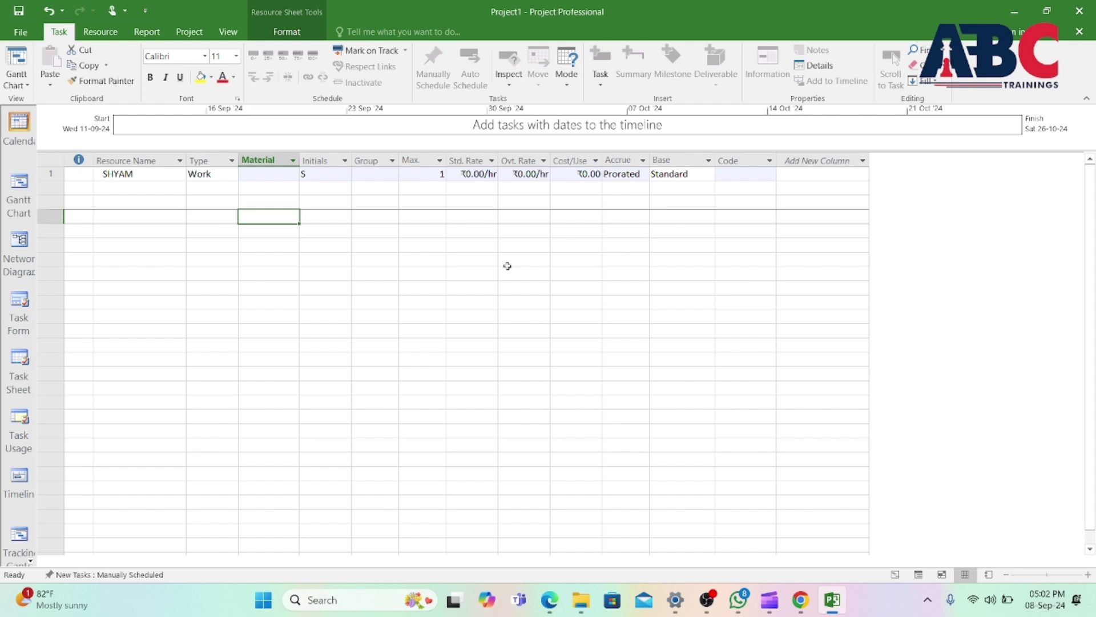
pyautogui.click(370, 172)
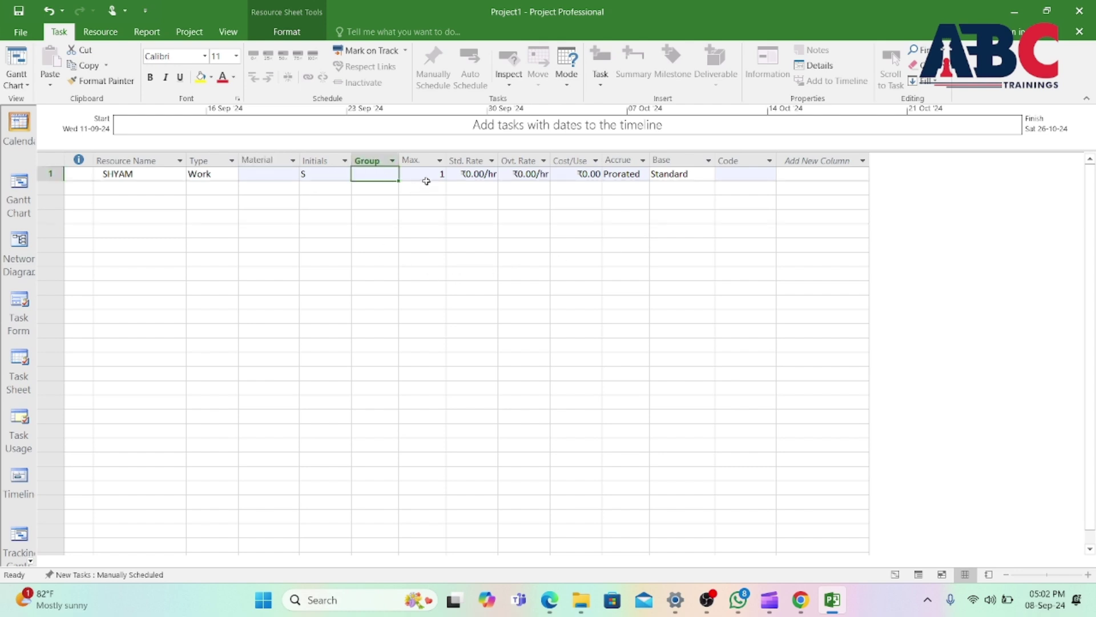
pyautogui.click(427, 174)
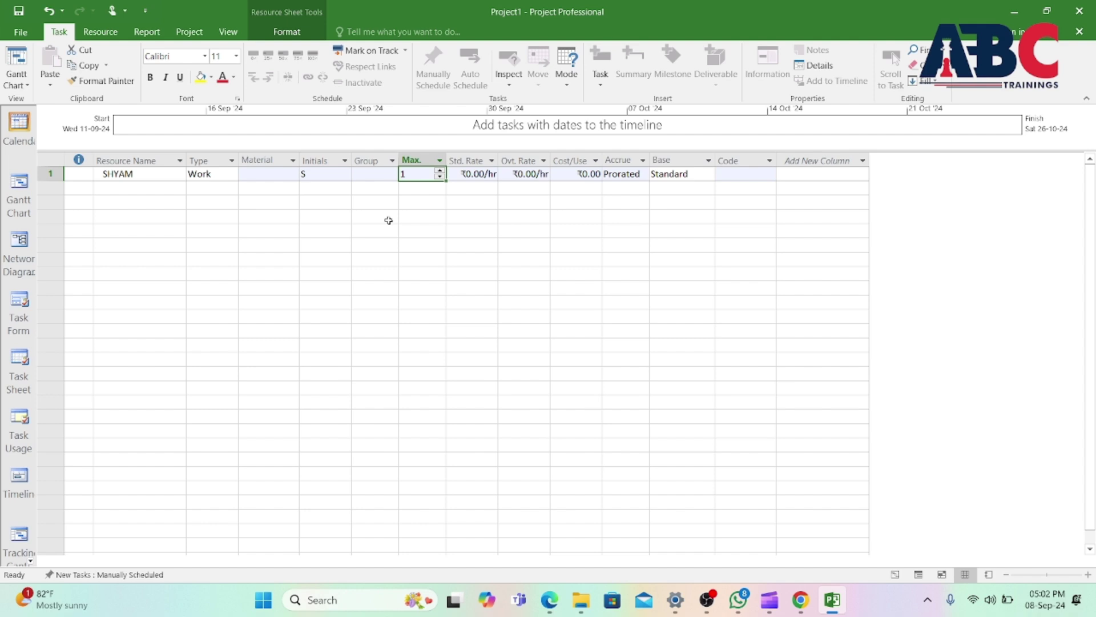
pyautogui.click(440, 171)
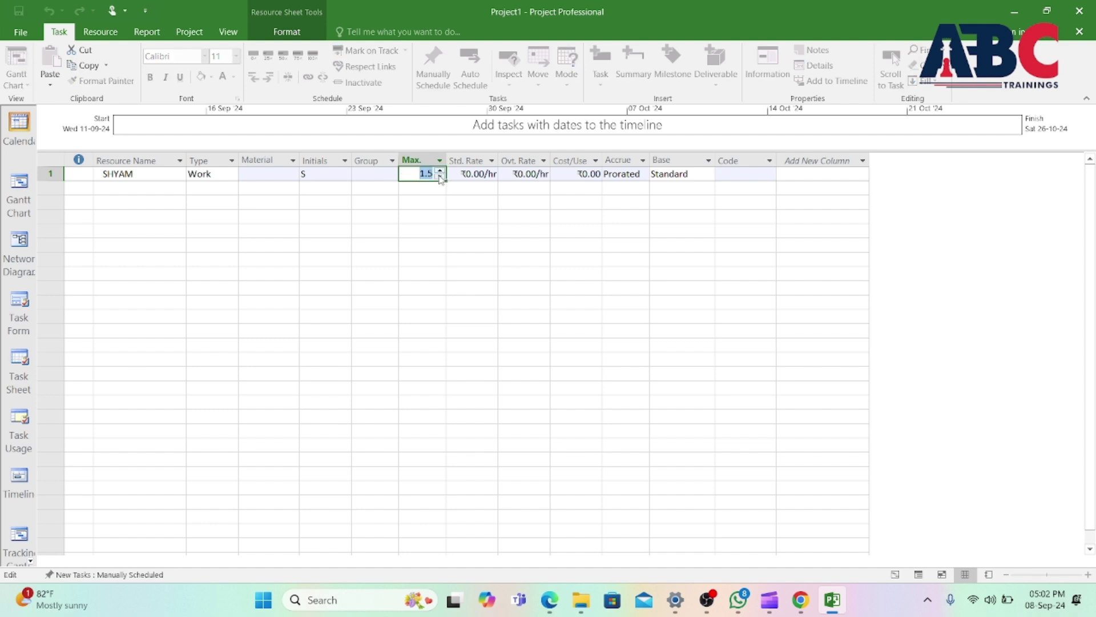
pyautogui.click(440, 176)
# Set assignment units to show as Decimal in the project's schedule options and apply the options
pyautogui.click(20, 32)
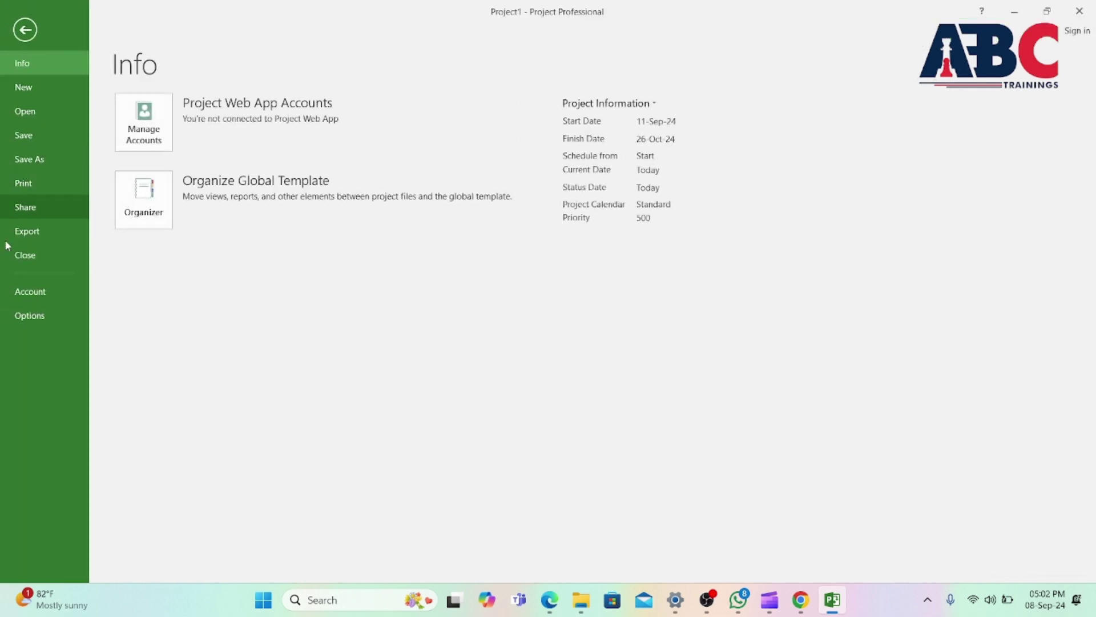
pyautogui.click(18, 316)
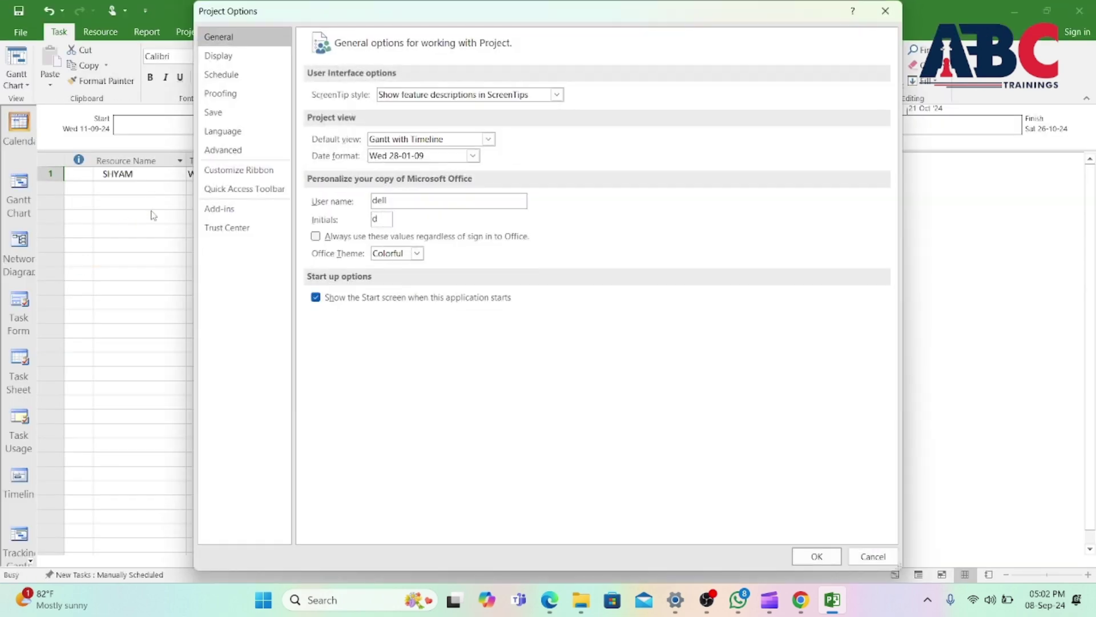
pyautogui.click(234, 77)
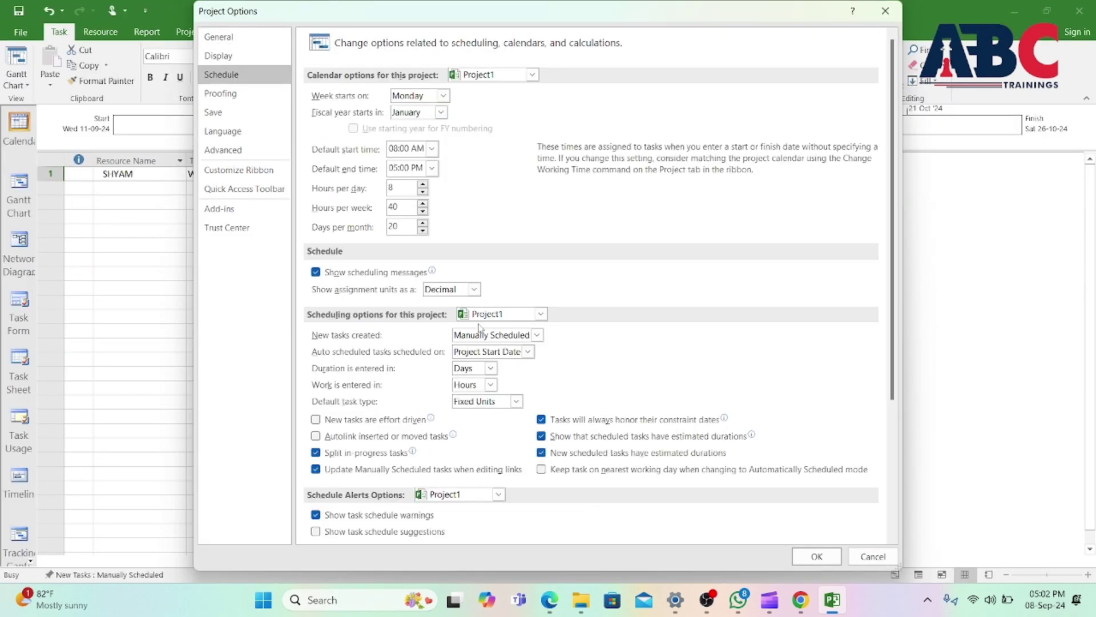
pyautogui.click(473, 291)
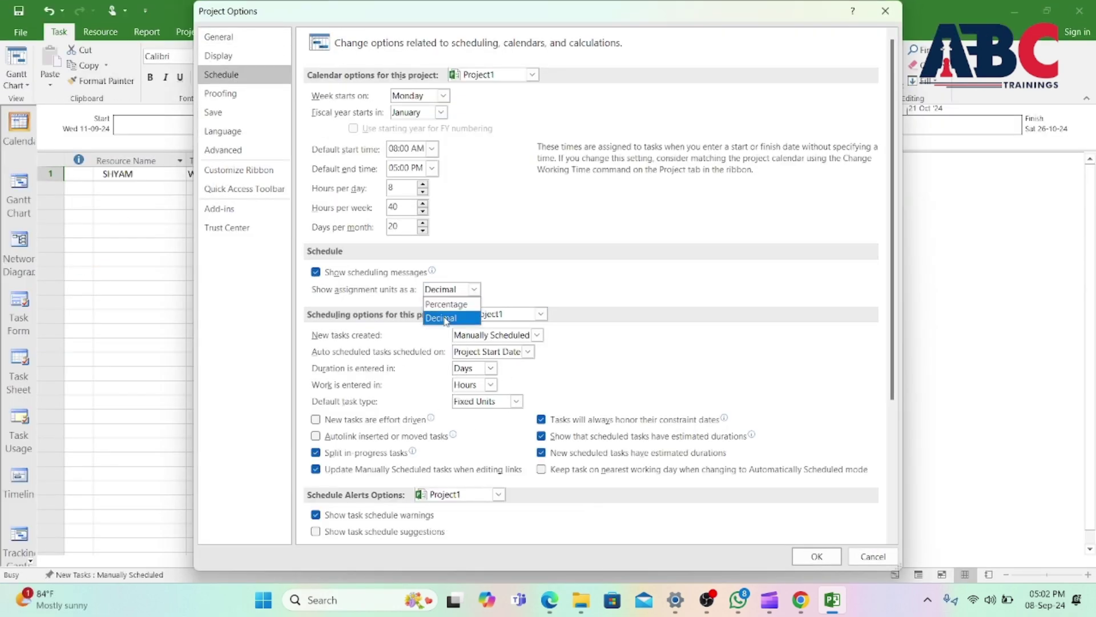
pyautogui.click(446, 319)
pyautogui.click(474, 289)
pyautogui.click(443, 319)
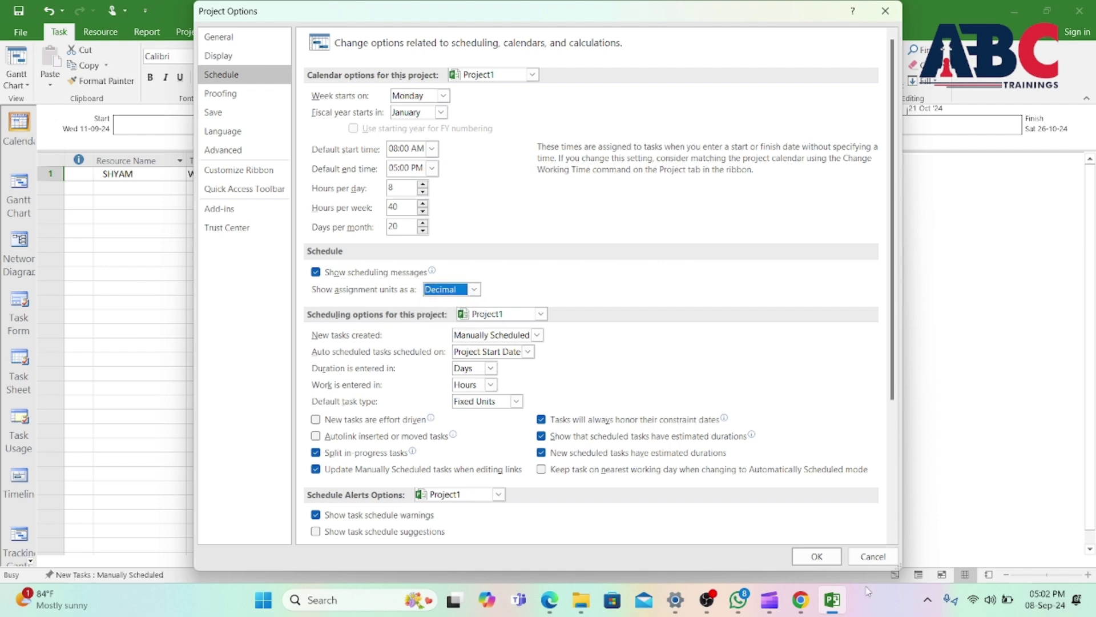
pyautogui.click(816, 556)
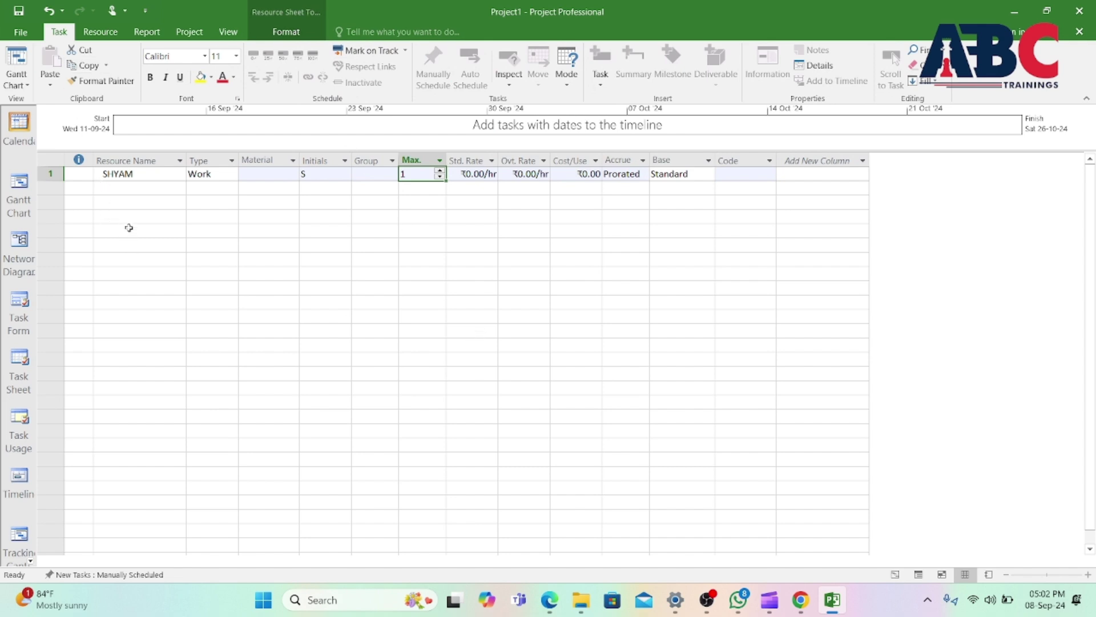
# Choose Standard as the base calendar for the first resource
pyautogui.click(114, 185)
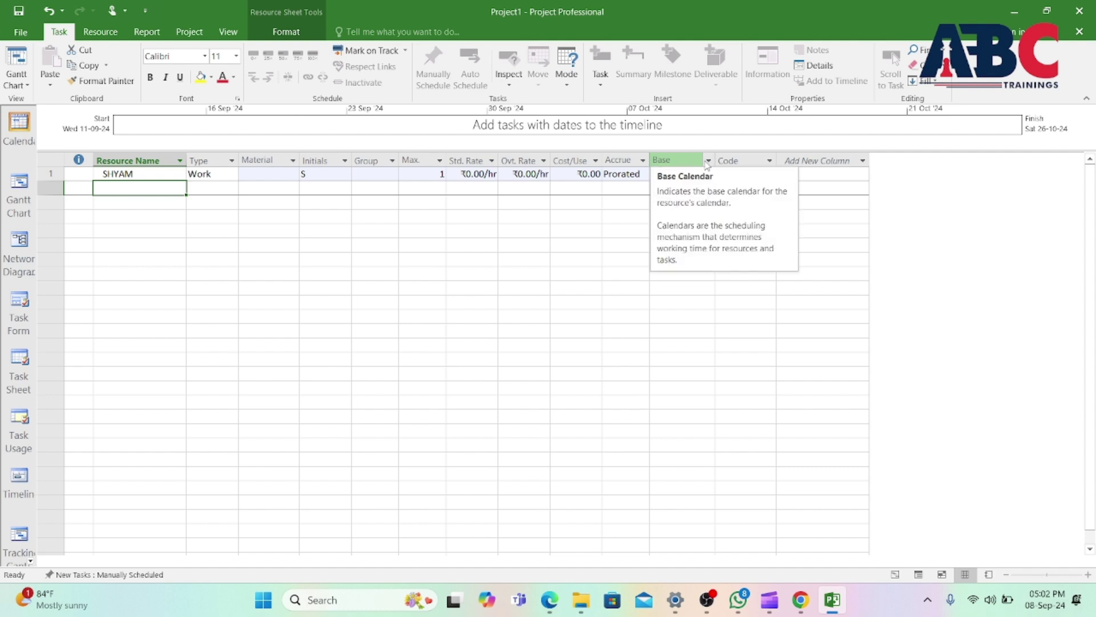
pyautogui.click(700, 174)
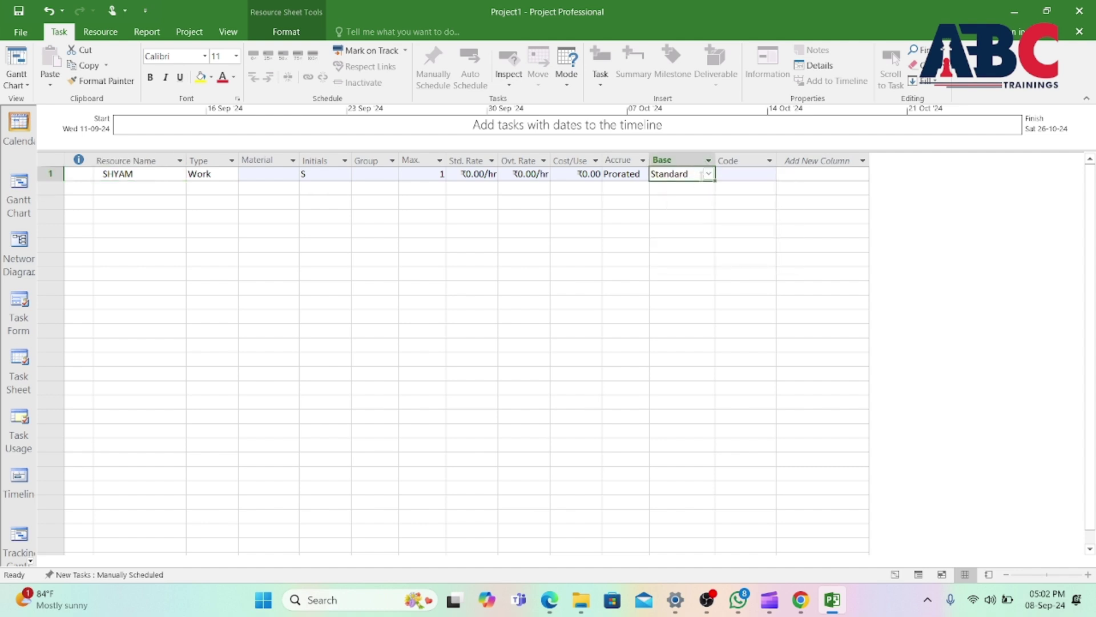
pyautogui.click(710, 175)
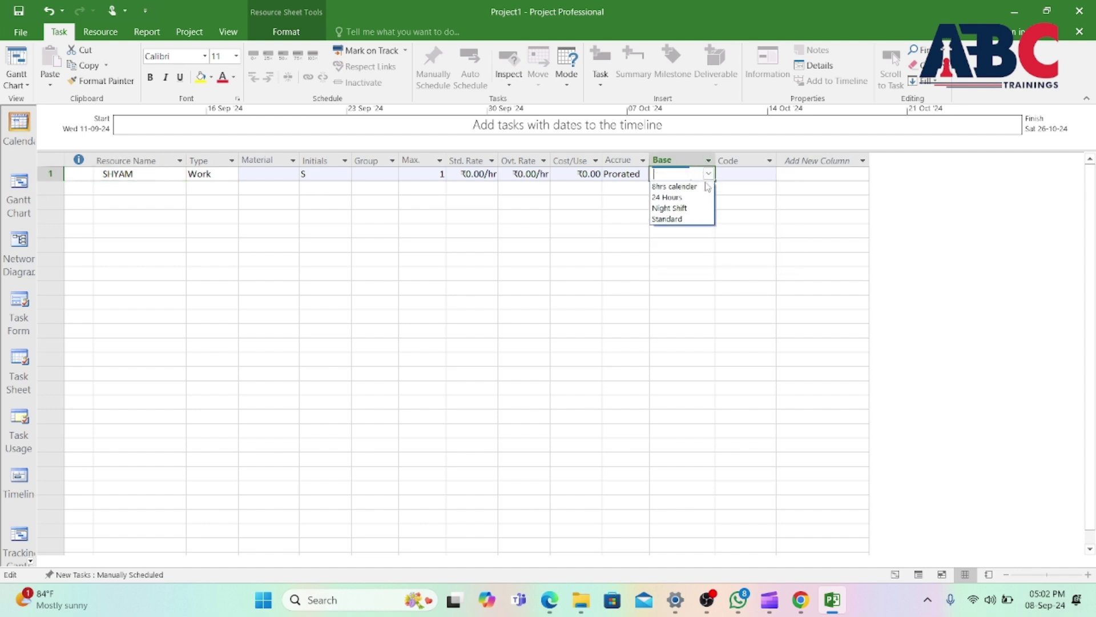
pyautogui.click(686, 221)
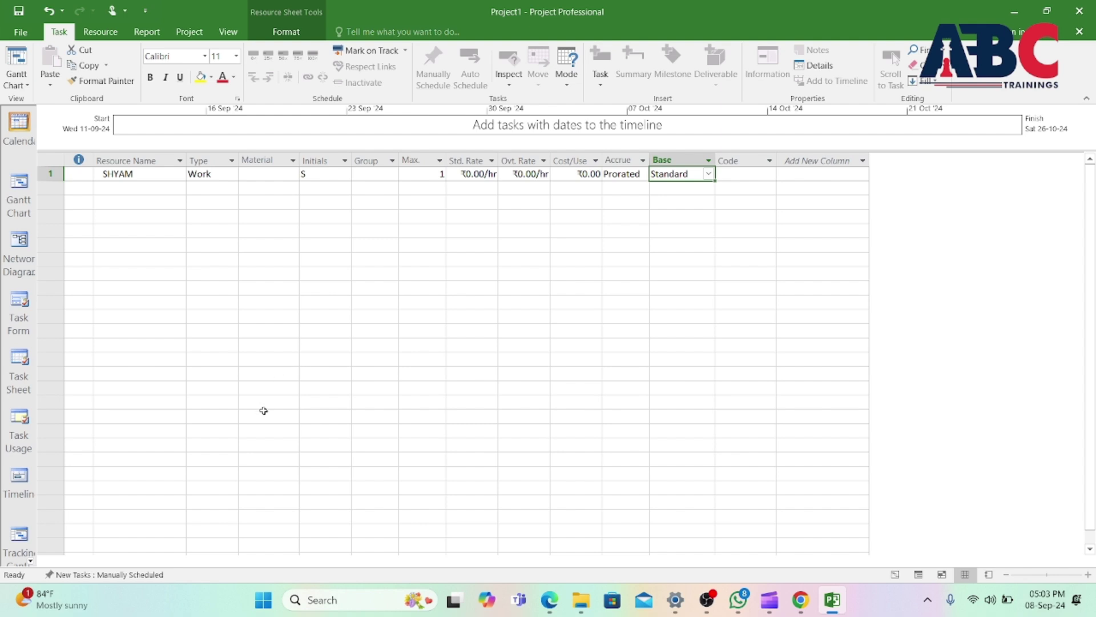
# Widen the Std. Rate column and set the first resource's standard rate to ₹100.00/hr
pyautogui.click(481, 175)
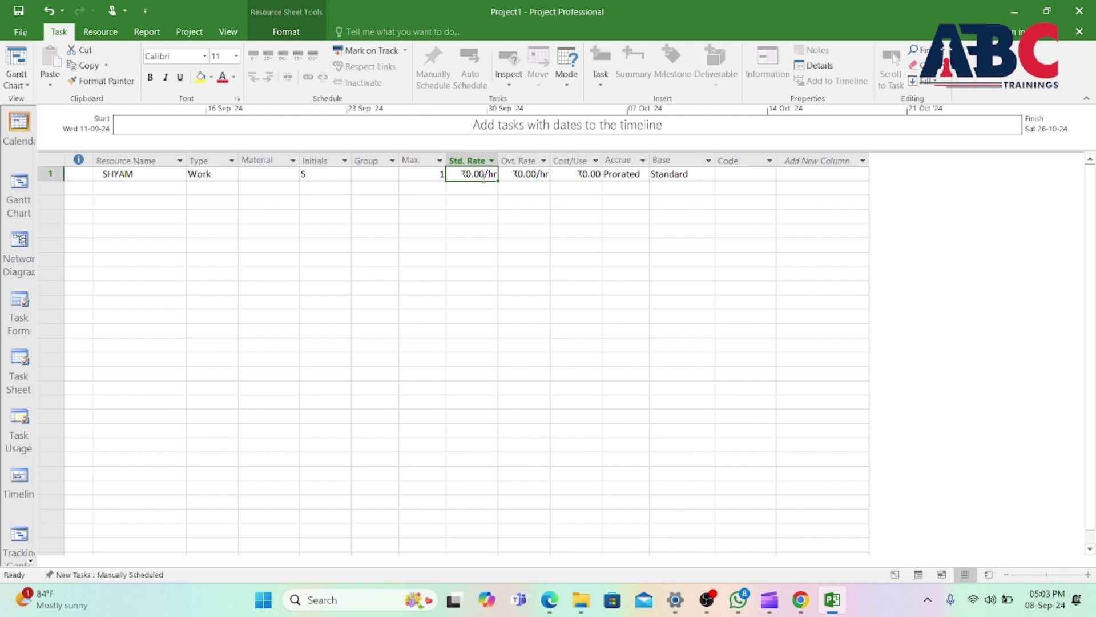
pyautogui.moveTo(497, 161); pyautogui.dragTo(524, 165)
pyautogui.click(507, 173)
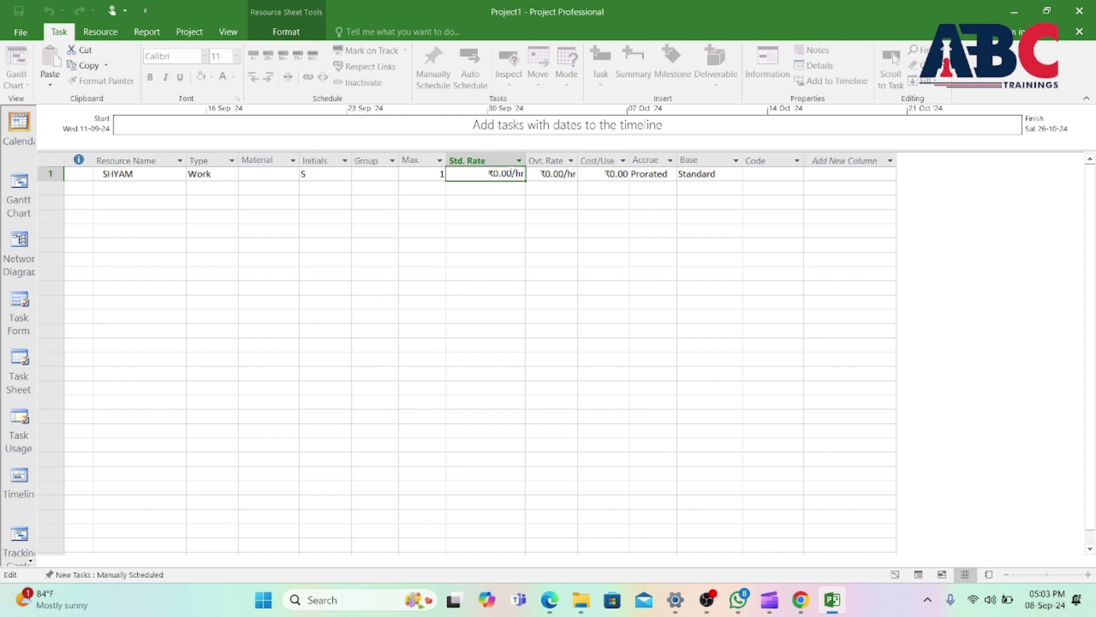
pyautogui.press('BackSpace')
pyautogui.press('BackSpace')
pyautogui.write('100')
pyautogui.click(473, 287)
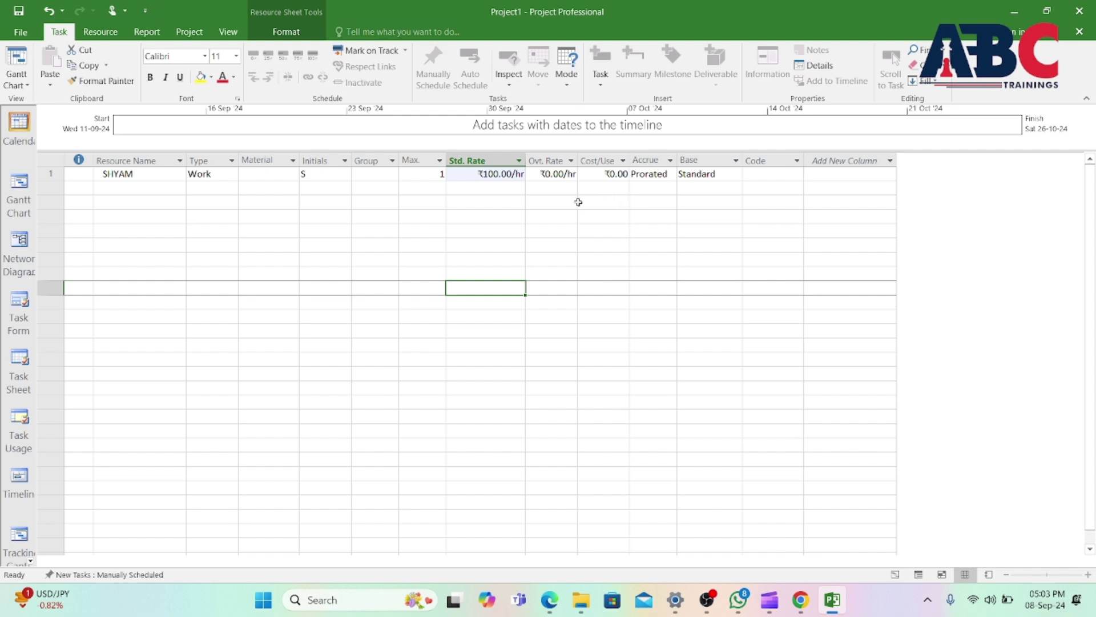
# Add a second resource in the next row by entering the person's name
pyautogui.click(122, 186)
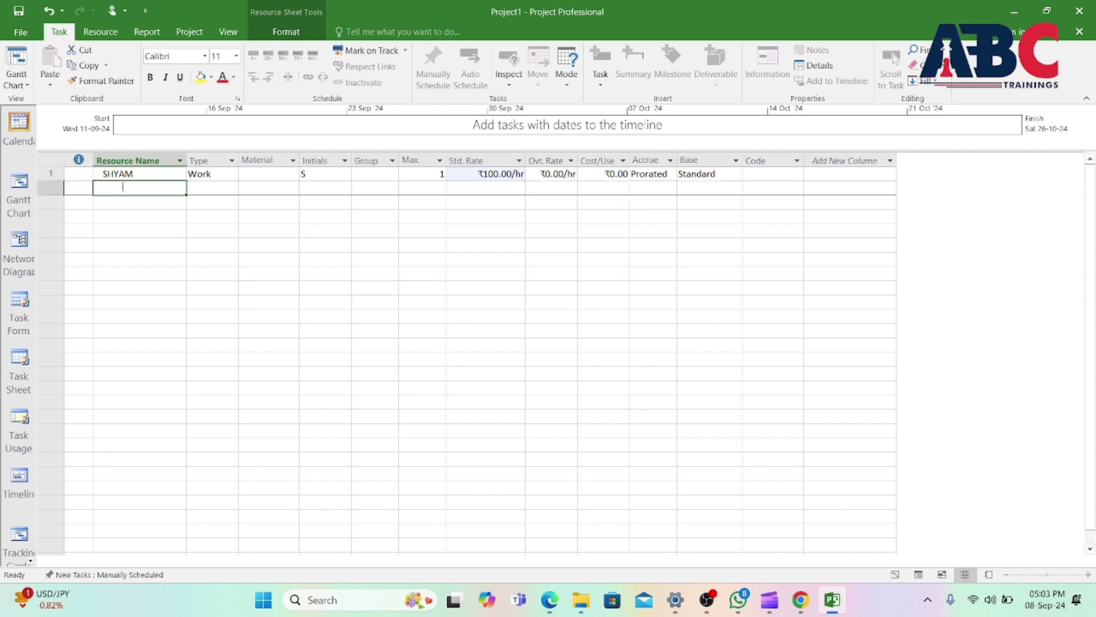
pyautogui.write('RAM')
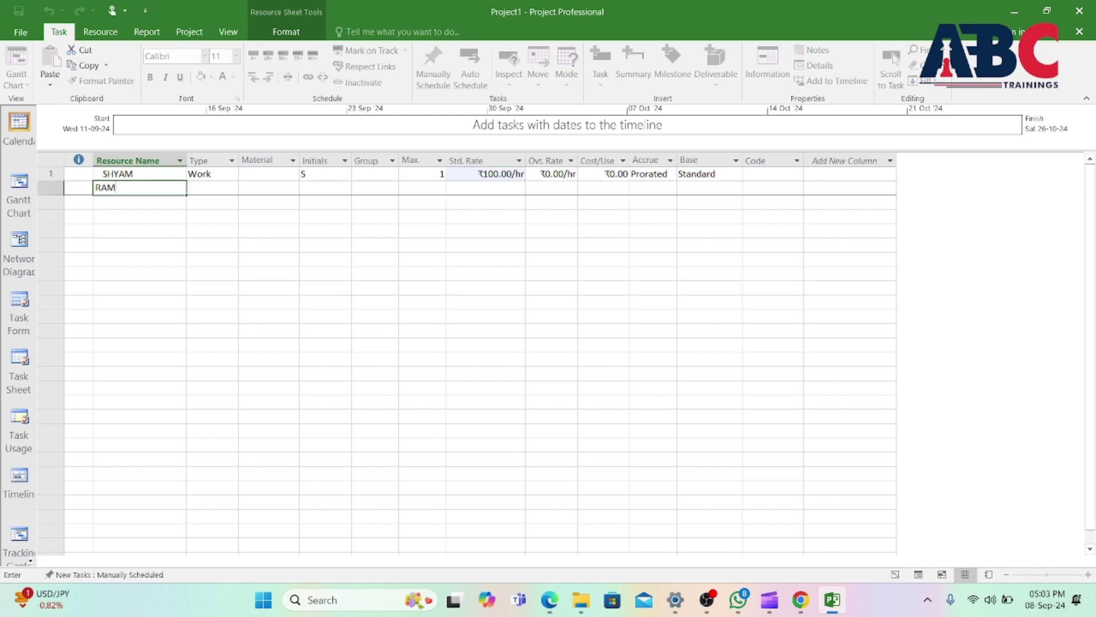
pyautogui.click(143, 245)
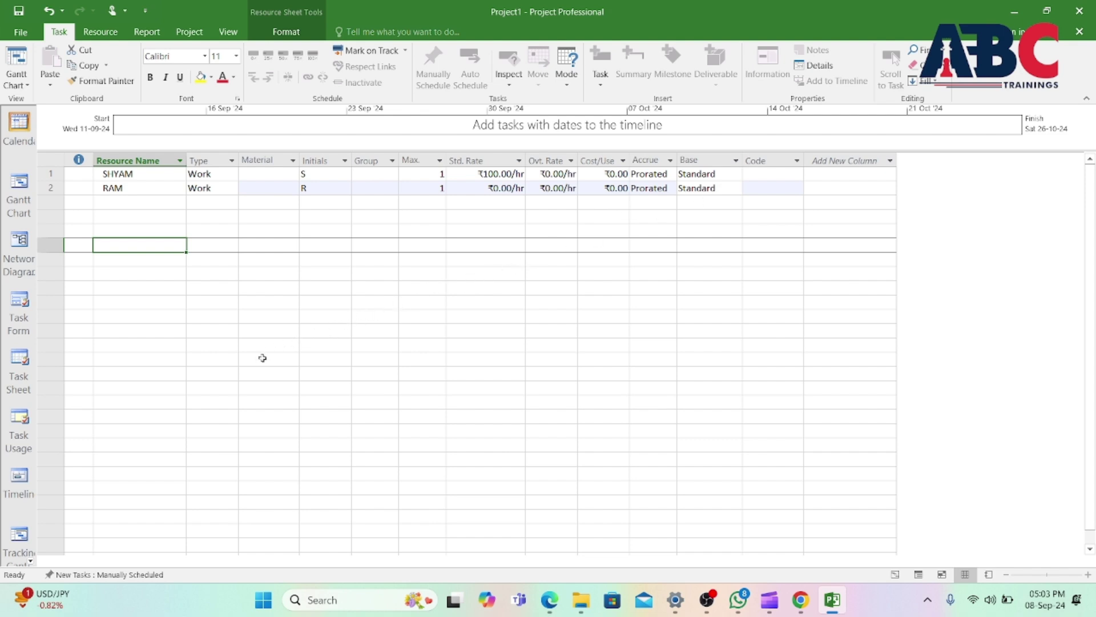
# Add a CEMENT resource in the third row of the sheet and set its type to Material
pyautogui.click(121, 201)
pyautogui.write('C')
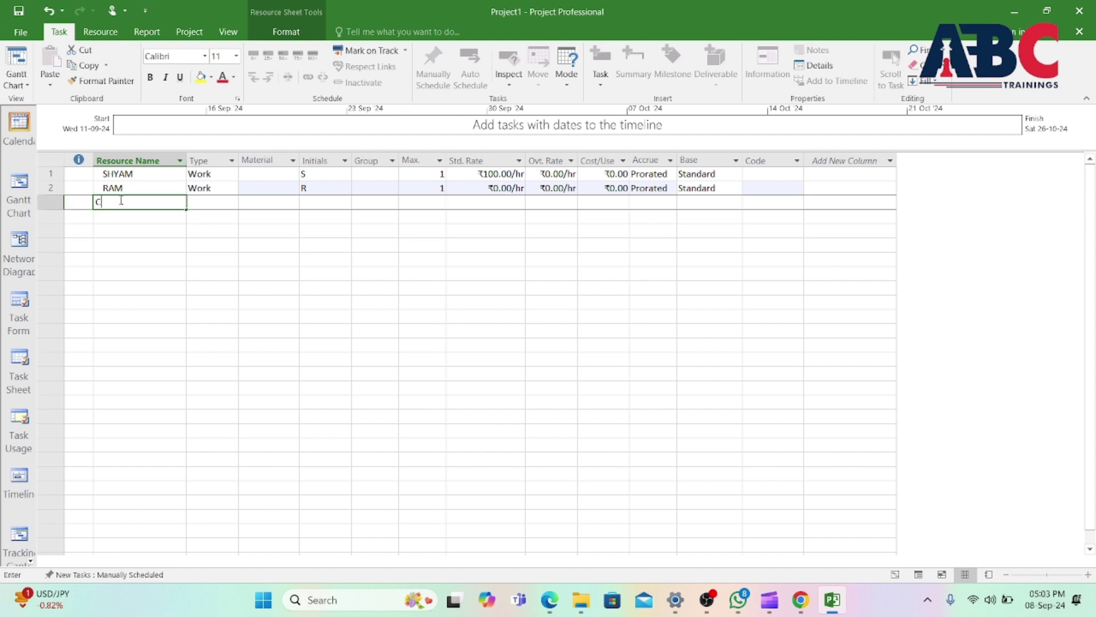
pyautogui.write('FMENT')
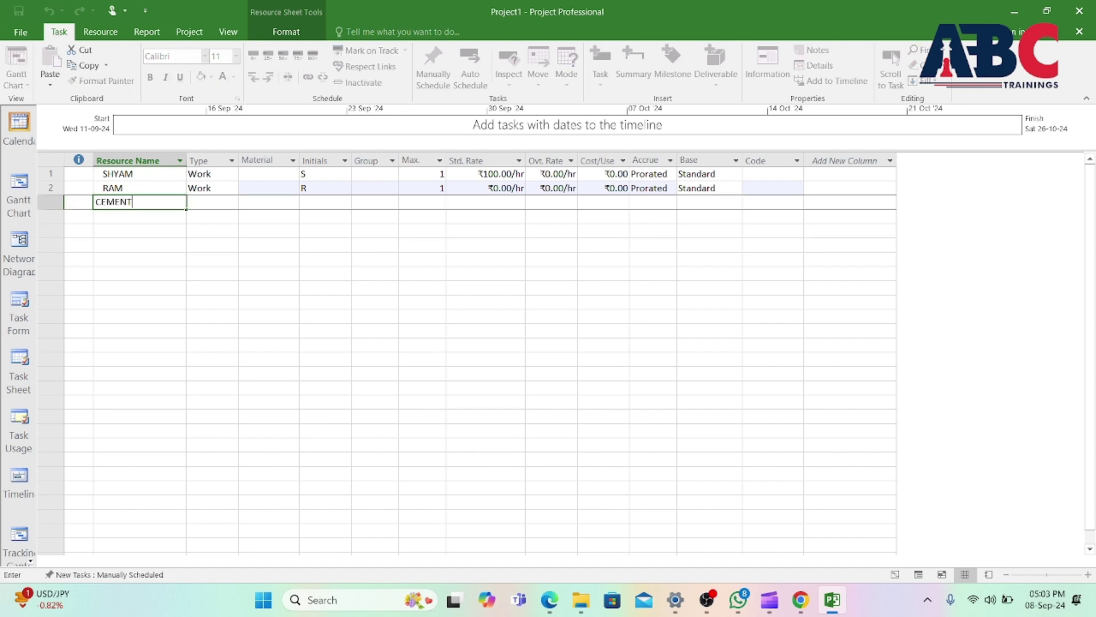
pyautogui.press('Return')
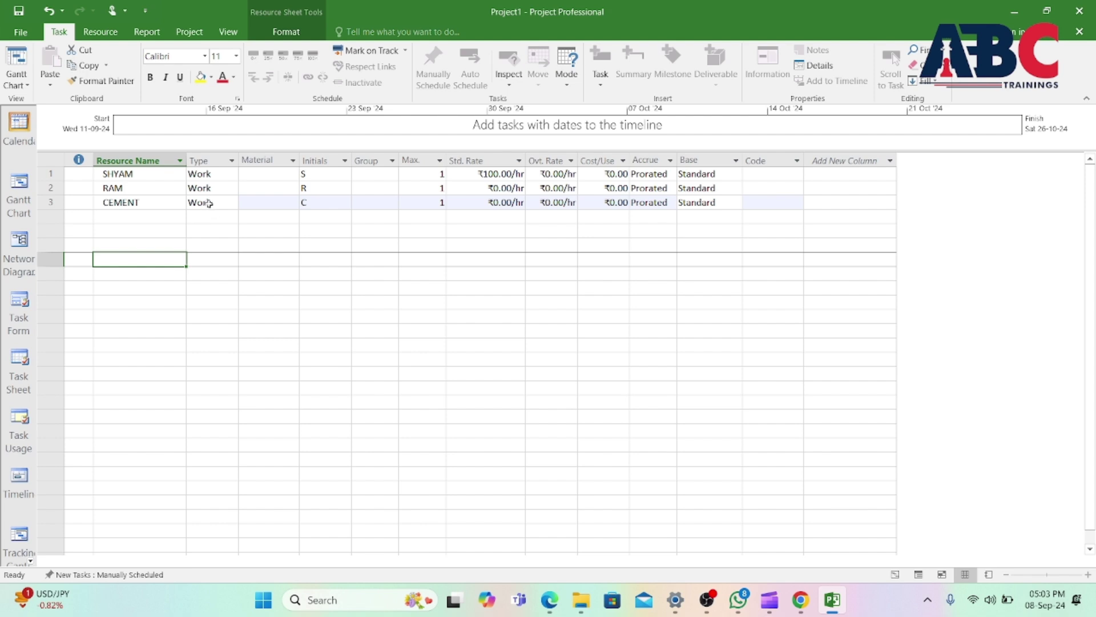
pyautogui.click(209, 203)
pyautogui.click(232, 202)
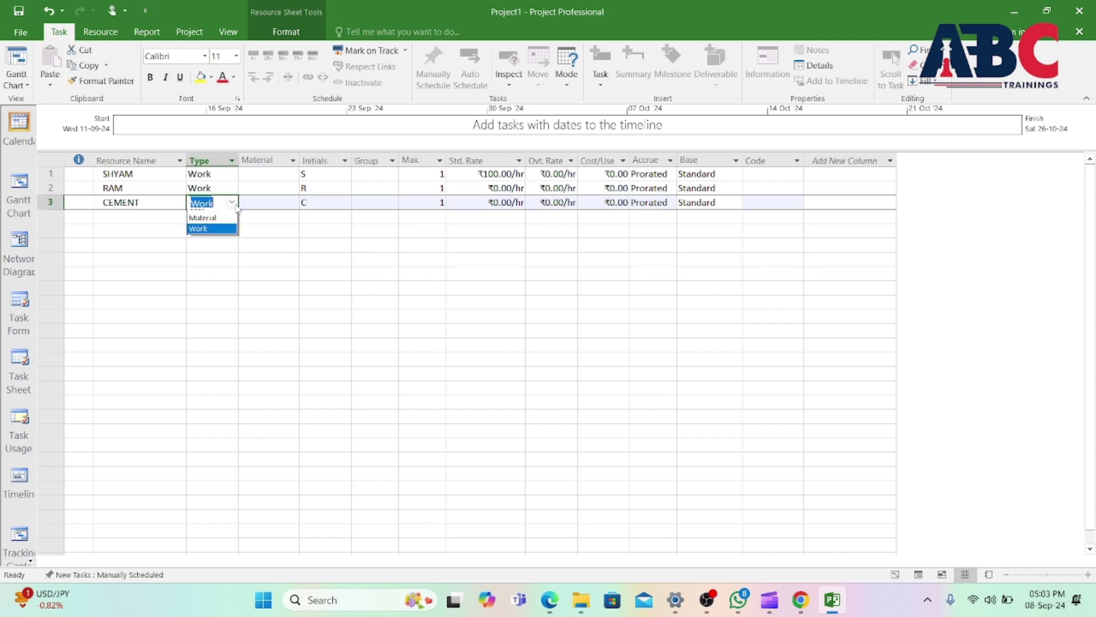
pyautogui.click(205, 223)
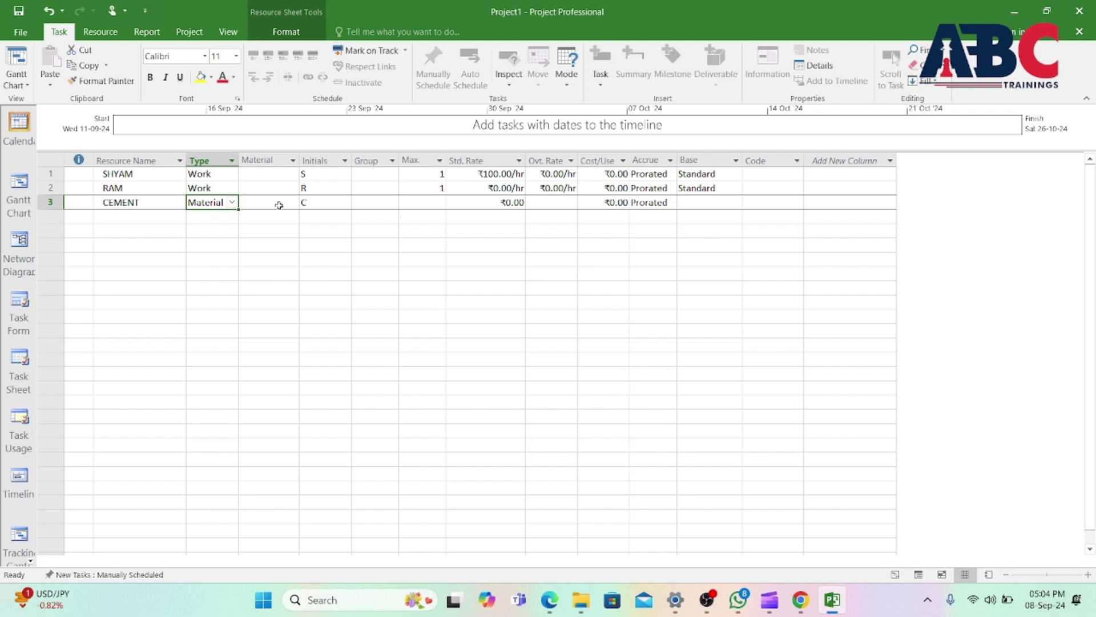
# Give the CEMENT resource the material label bg and a standard rate of ₹450.00
pyautogui.click(278, 205)
pyautogui.write('B')
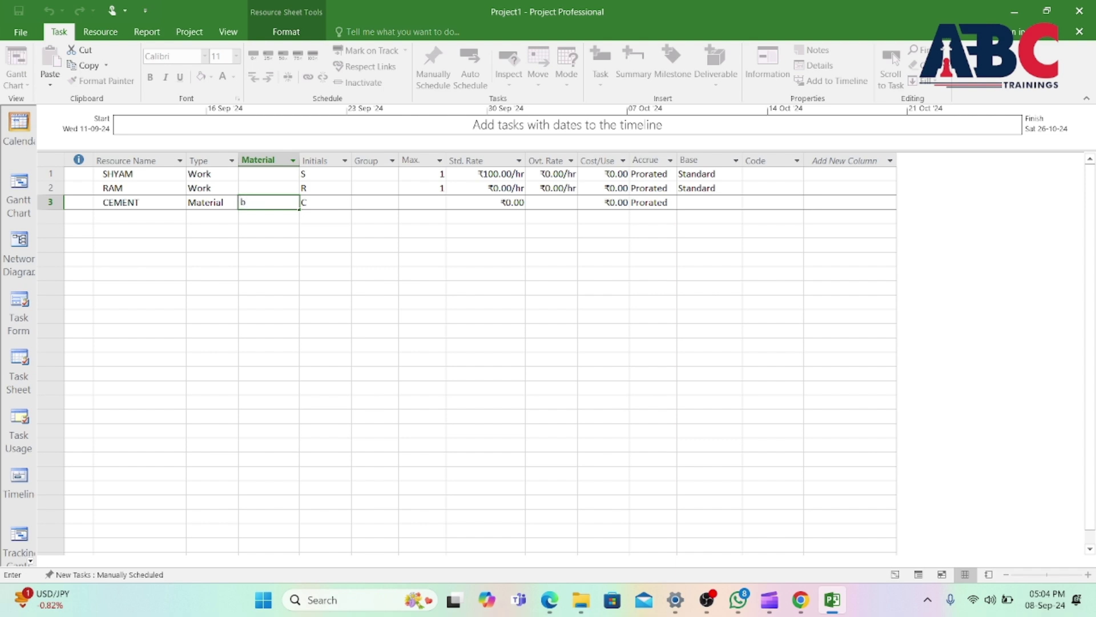
pyautogui.click(268, 259)
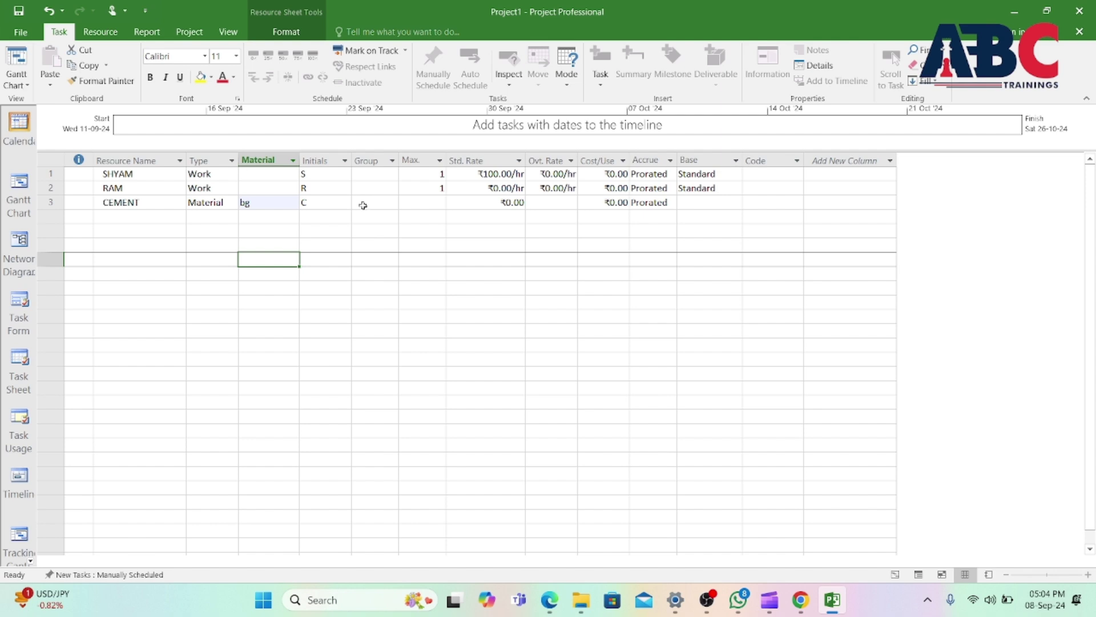
pyautogui.click(490, 202)
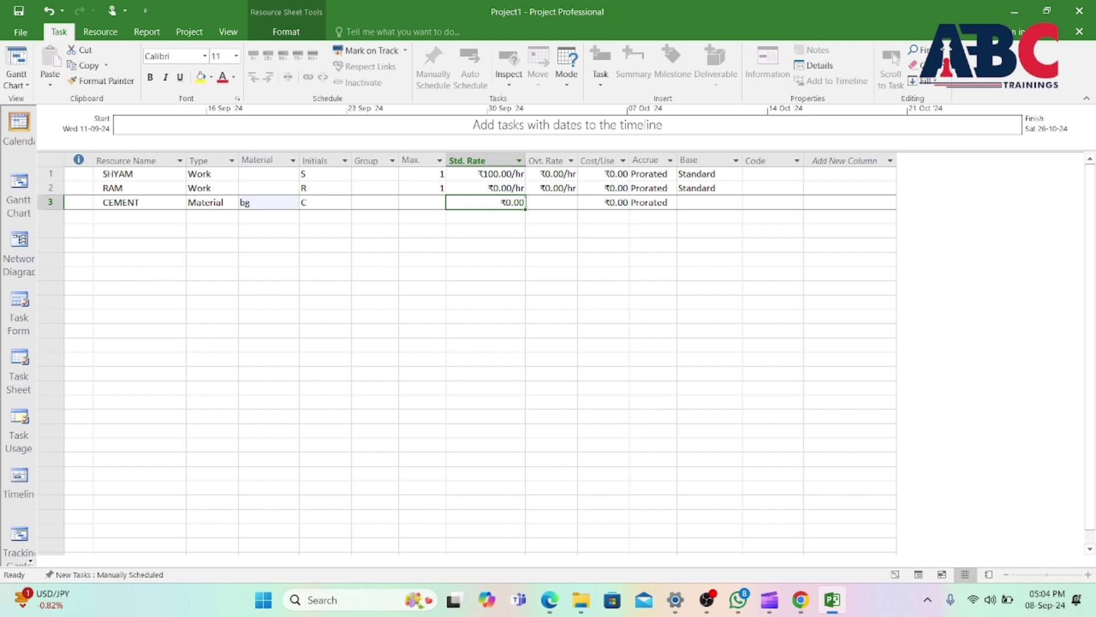
pyautogui.press('BackSpace')
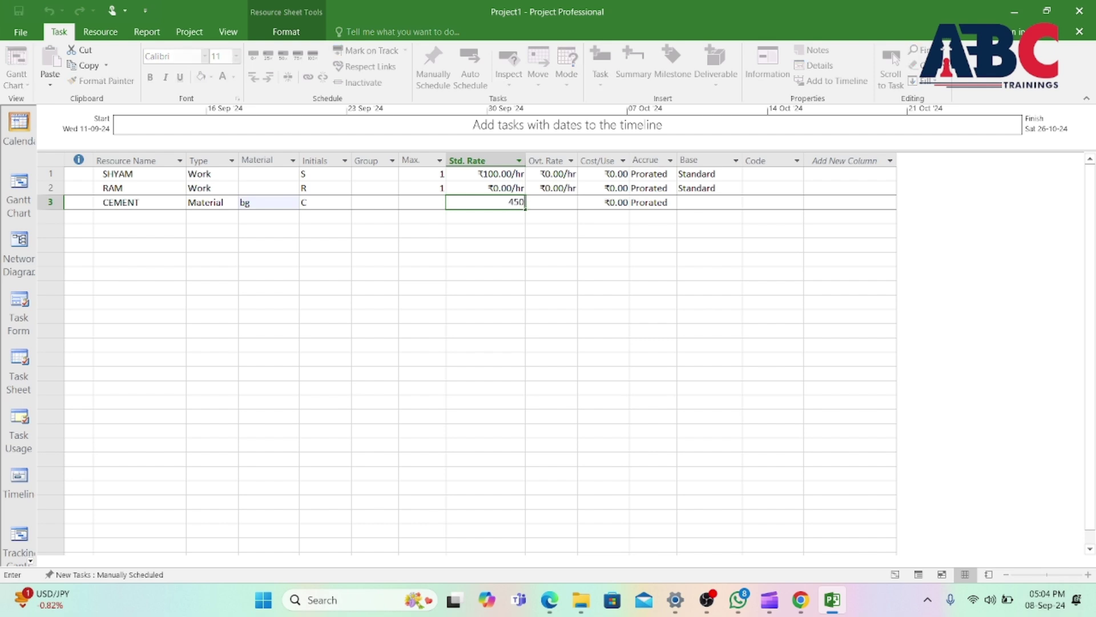
pyautogui.press('Return')
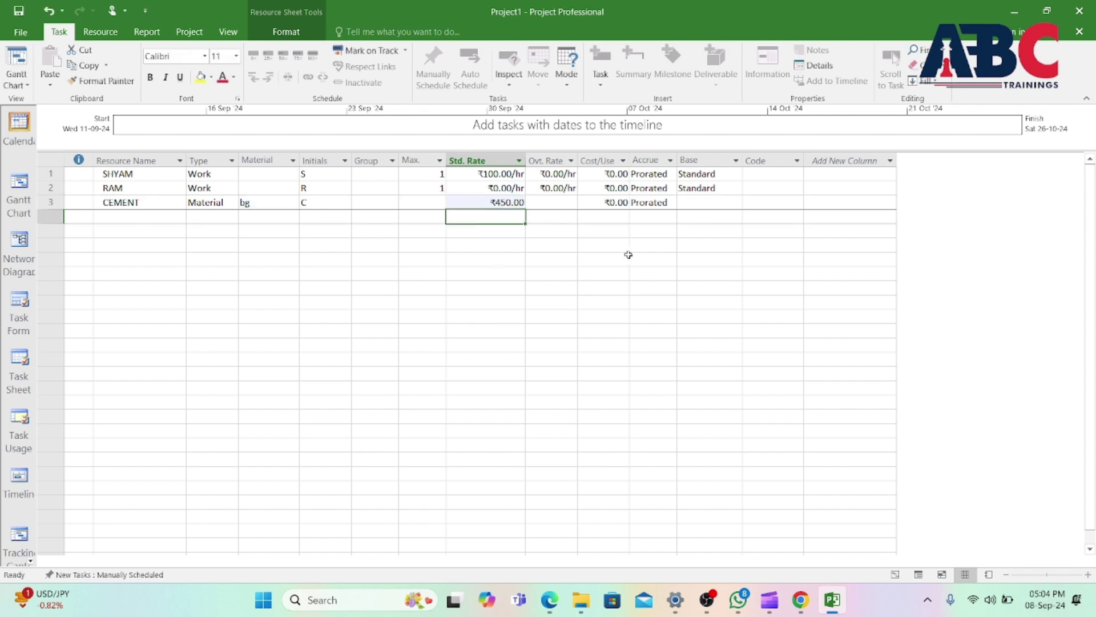
# Add a JCB resource in the fourth row and set its type to Cost
pyautogui.click(109, 216)
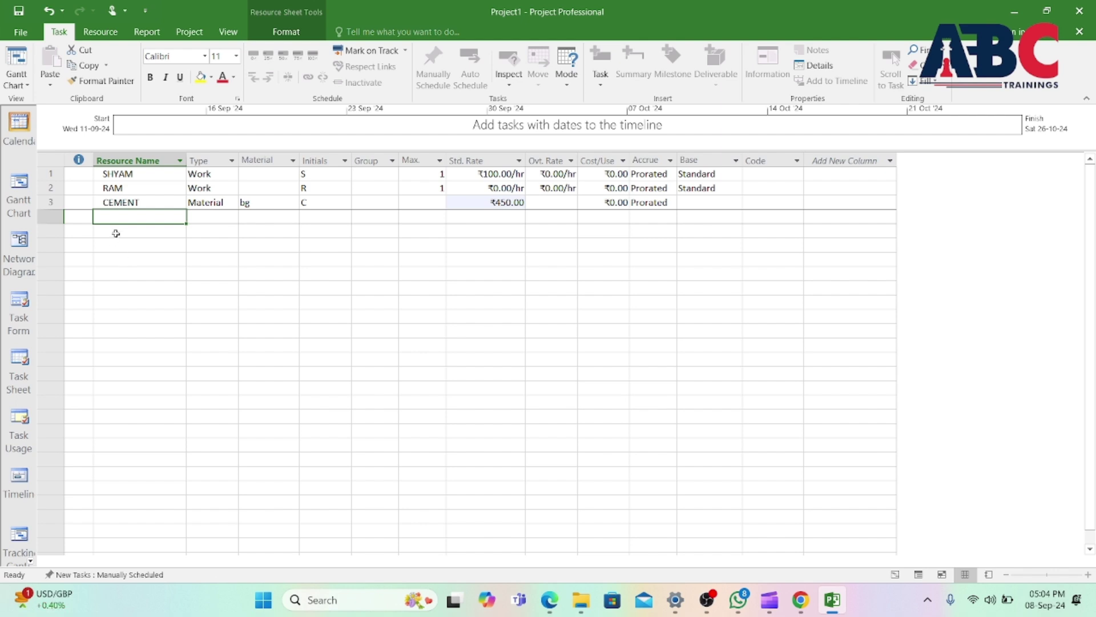
pyautogui.write('jc')
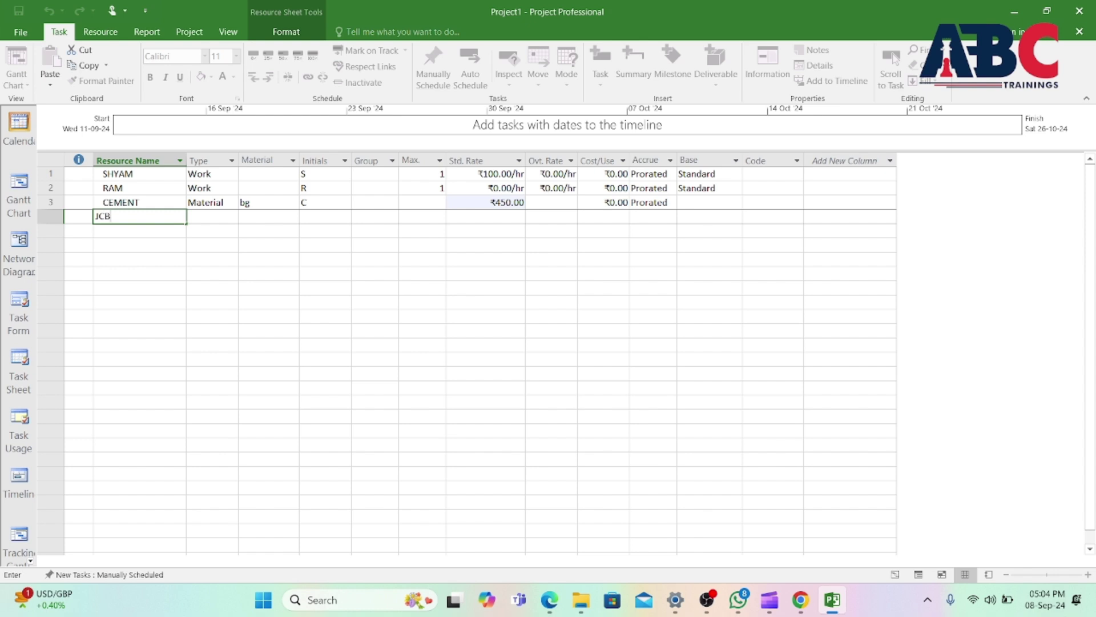
pyautogui.click(140, 287)
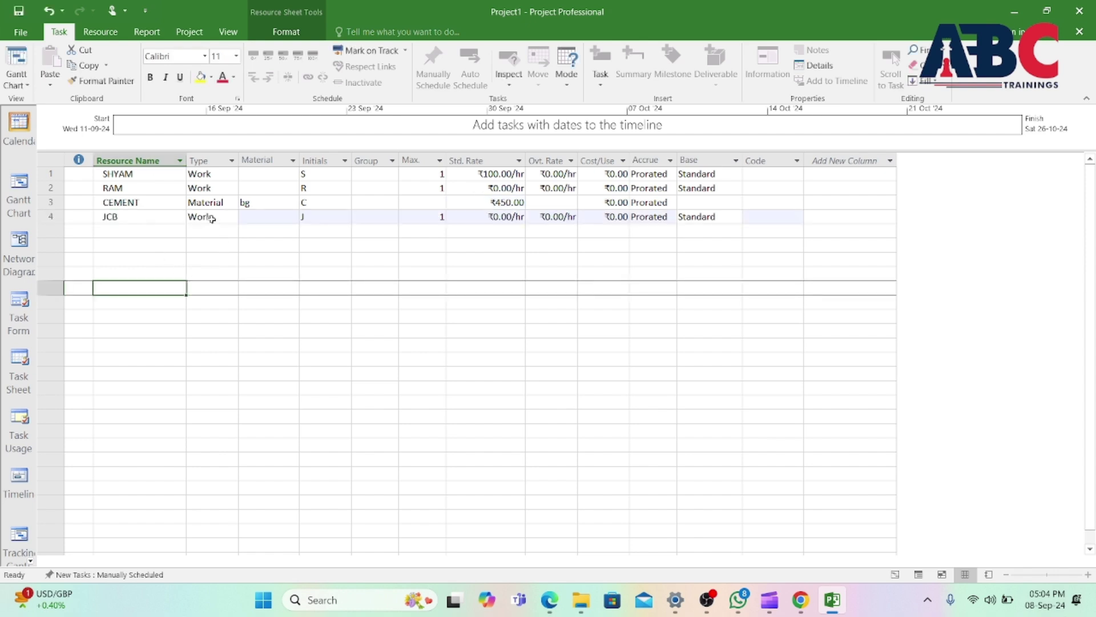
pyautogui.click(212, 218)
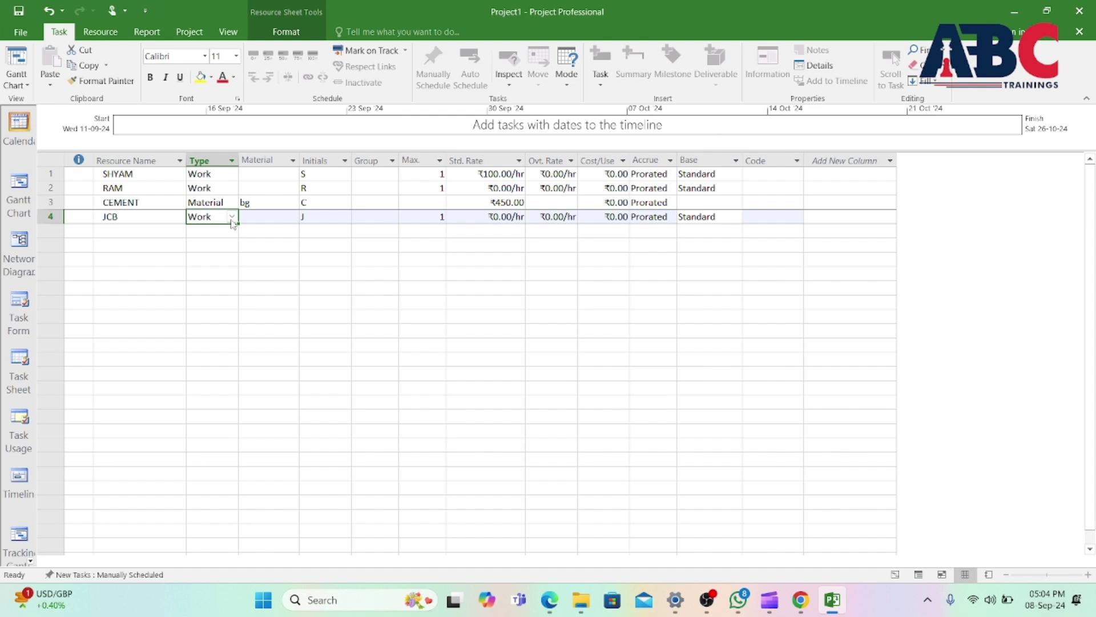
pyautogui.click(232, 219)
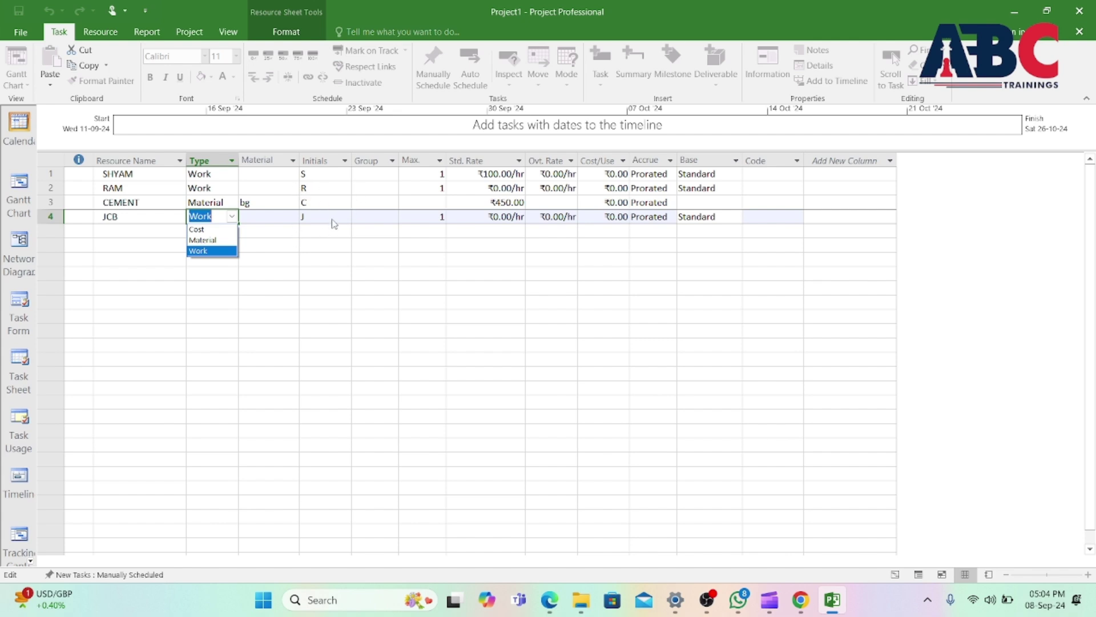
pyautogui.click(199, 229)
pyautogui.click(245, 263)
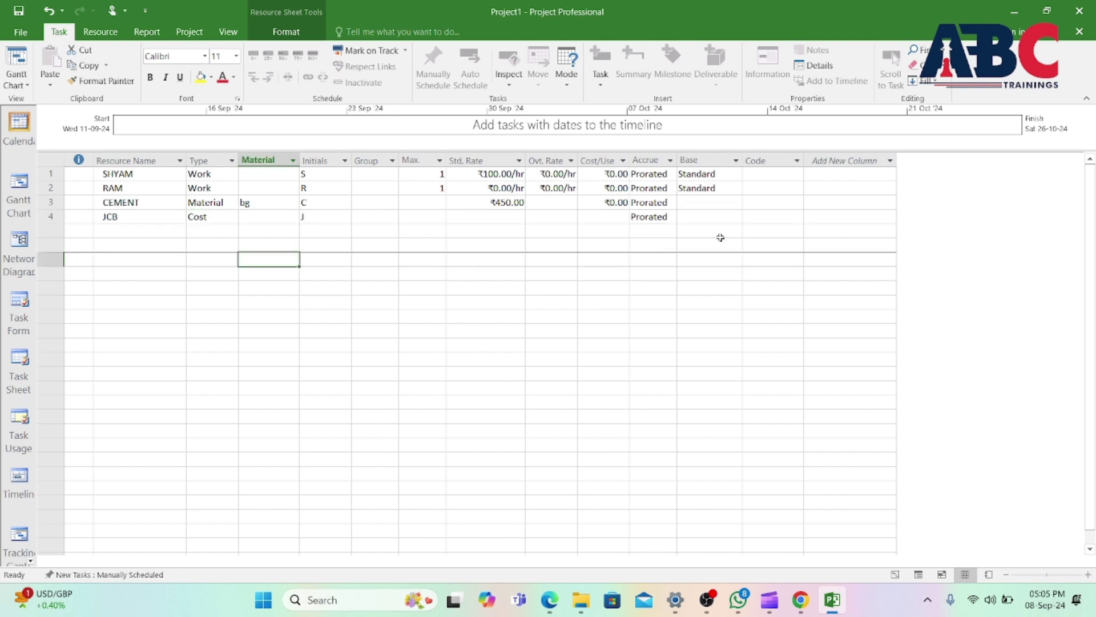
pyautogui.click(693, 204)
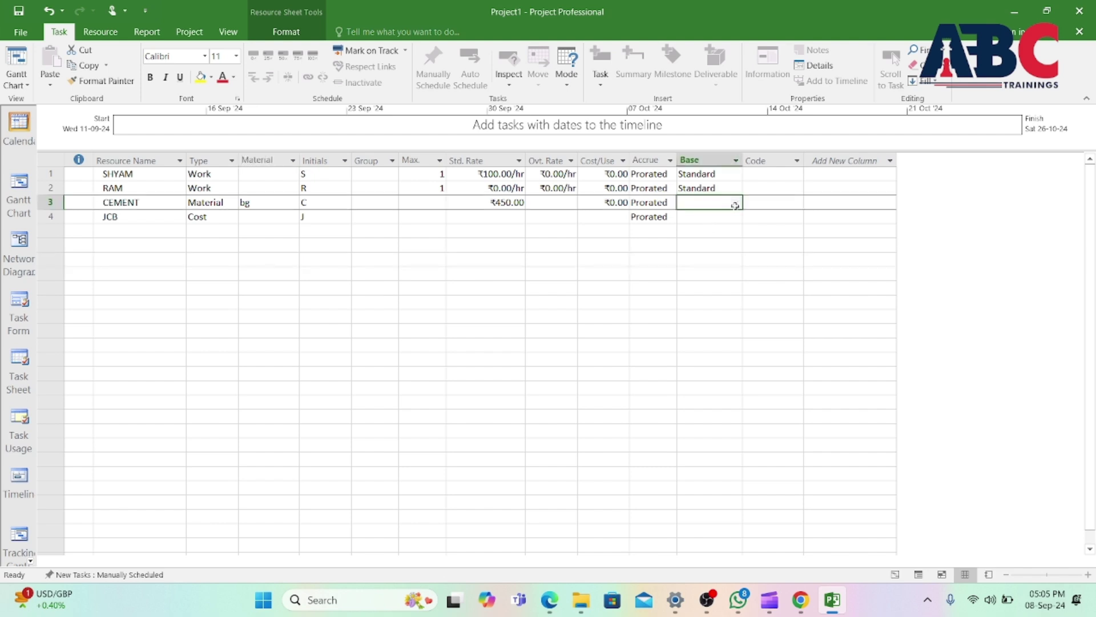
pyautogui.doubleClick(736, 206)
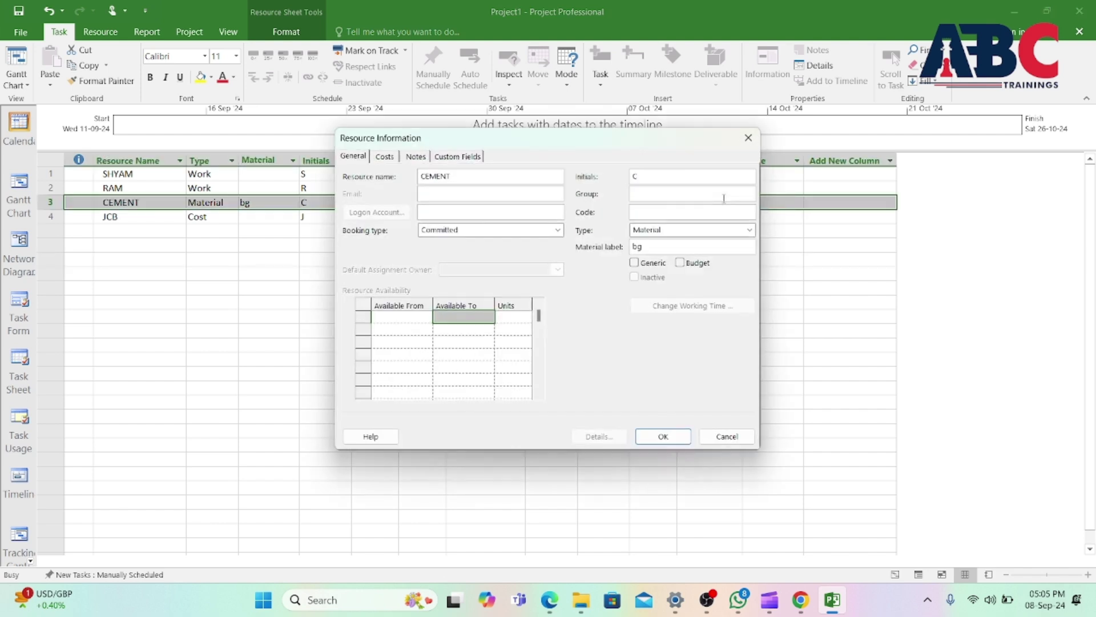
pyautogui.click(748, 138)
pyautogui.click(201, 272)
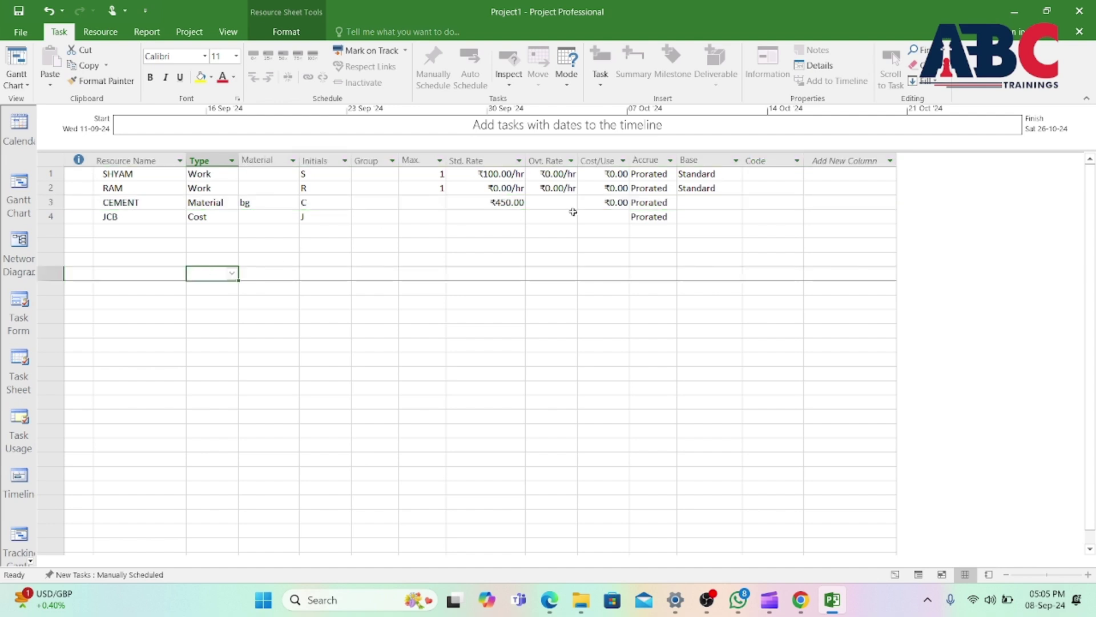
pyautogui.click(693, 206)
pyautogui.click(749, 206)
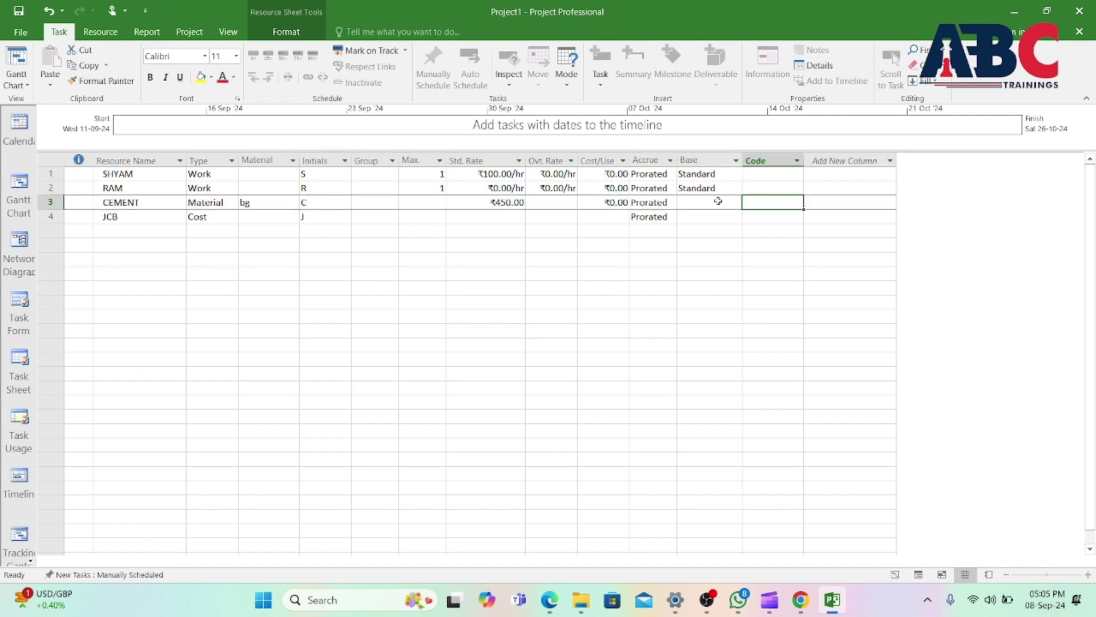
pyautogui.click(730, 200)
pyautogui.click(713, 216)
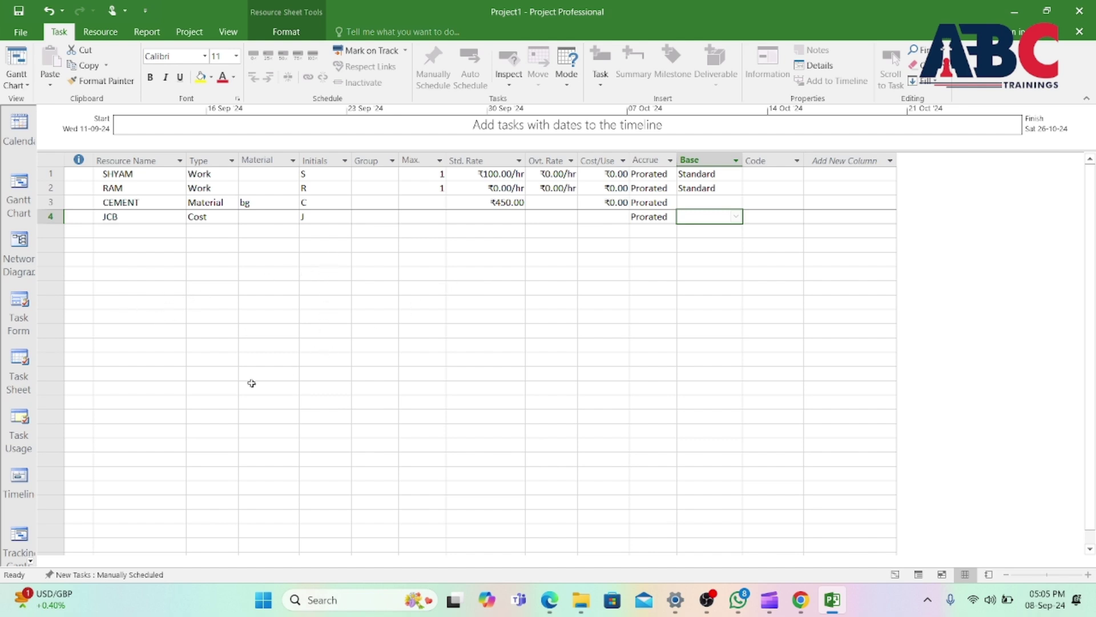
pyautogui.click(142, 359)
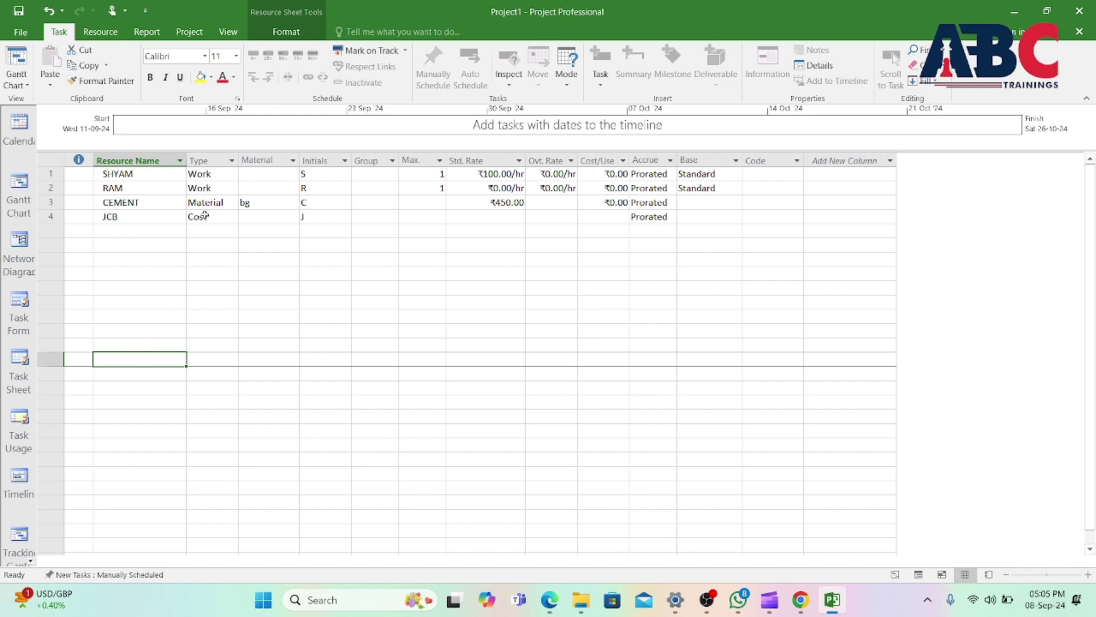
# Set the second work resource's standard rate to ₹100.00/hr
pyautogui.click(505, 188)
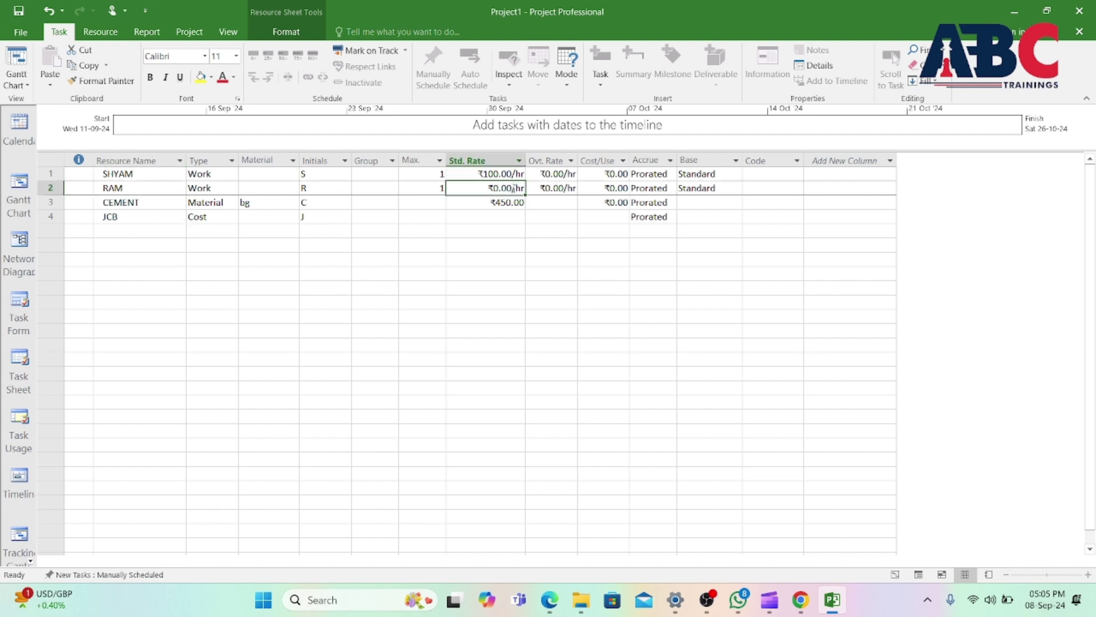
pyautogui.click(517, 188)
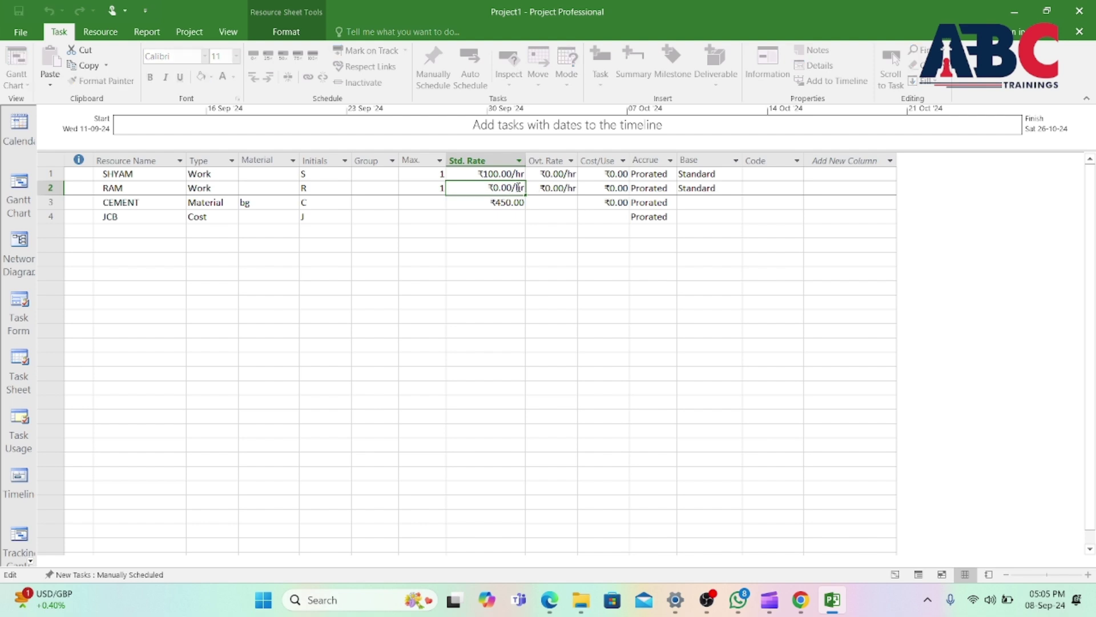
pyautogui.press('BackSpace')
pyautogui.press('BackSpace')
pyautogui.write('100')
pyautogui.click(477, 348)
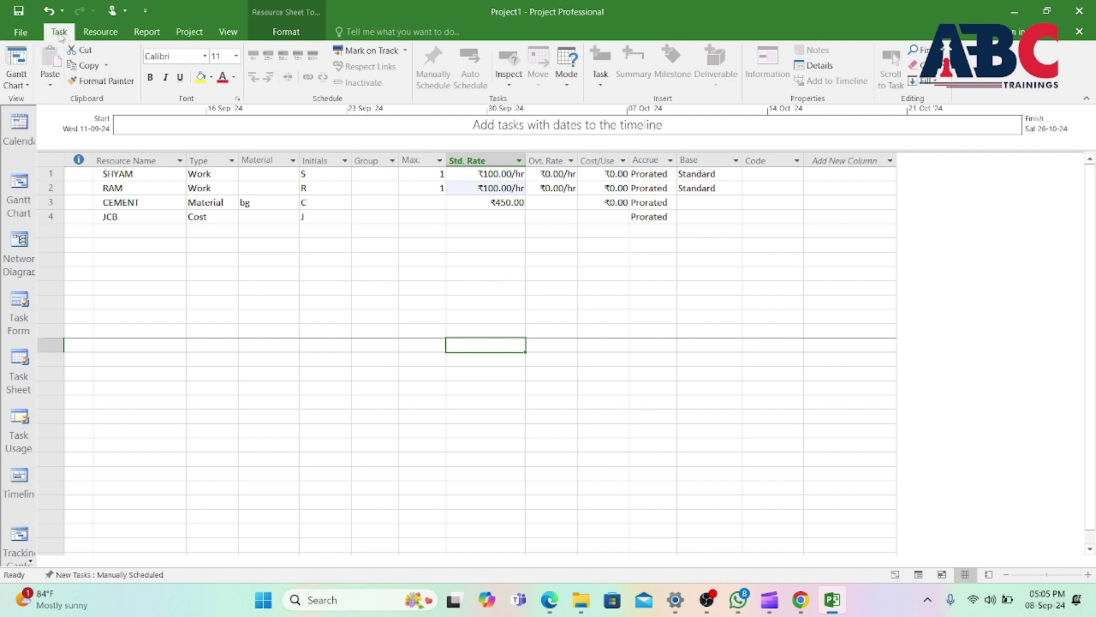
# Switch to the Gantt Chart view and open resource assignment for task A
pyautogui.click(16, 80)
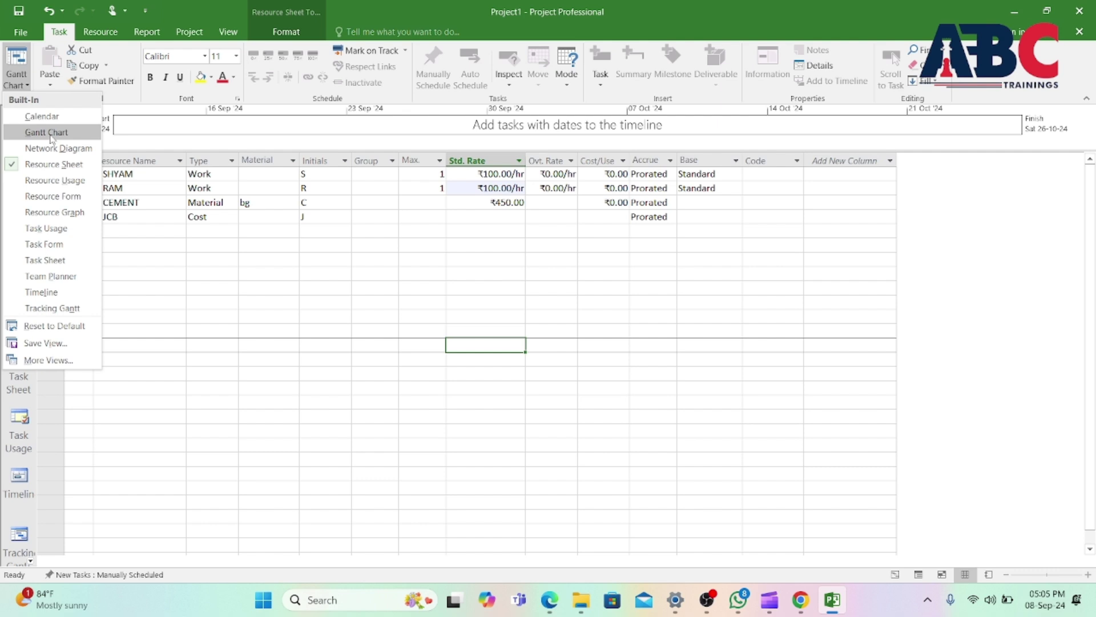
pyautogui.click(49, 133)
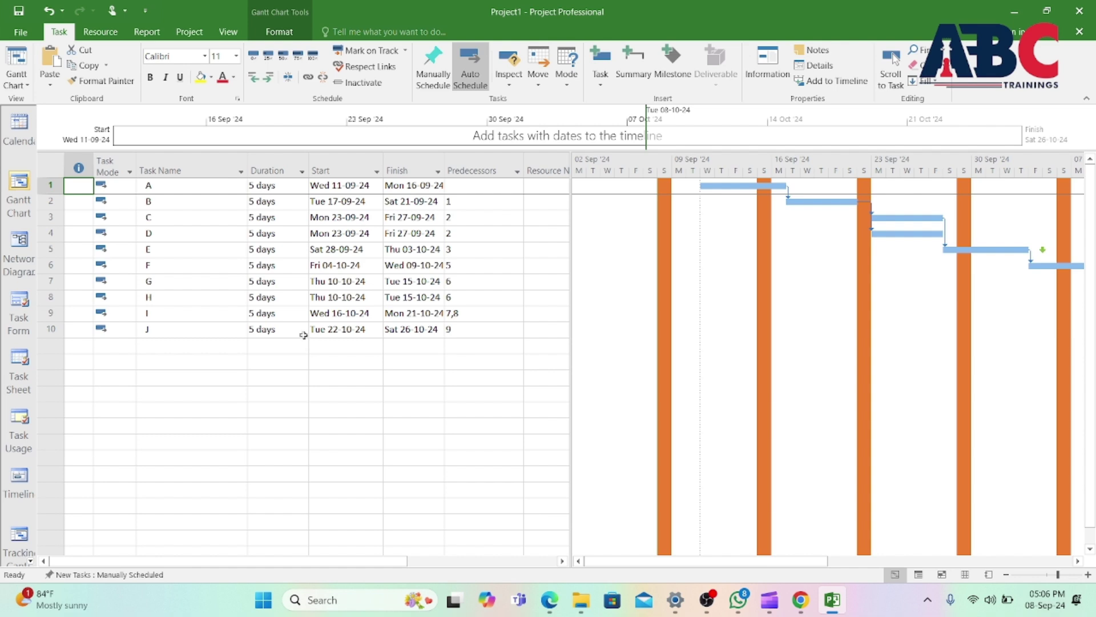
pyautogui.click(101, 32)
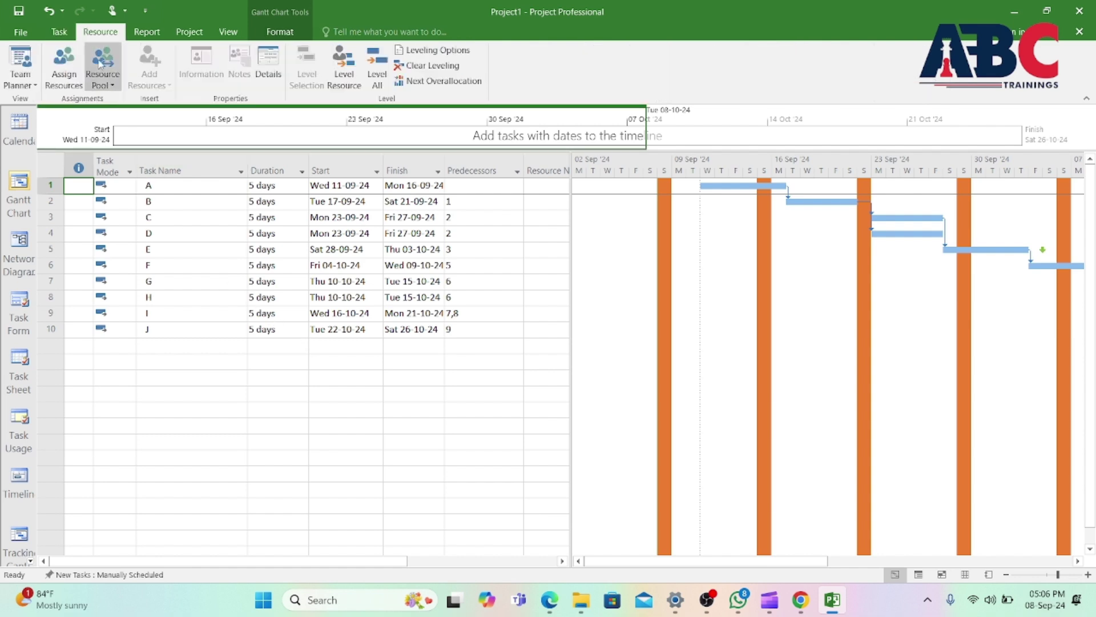
pyautogui.click(61, 79)
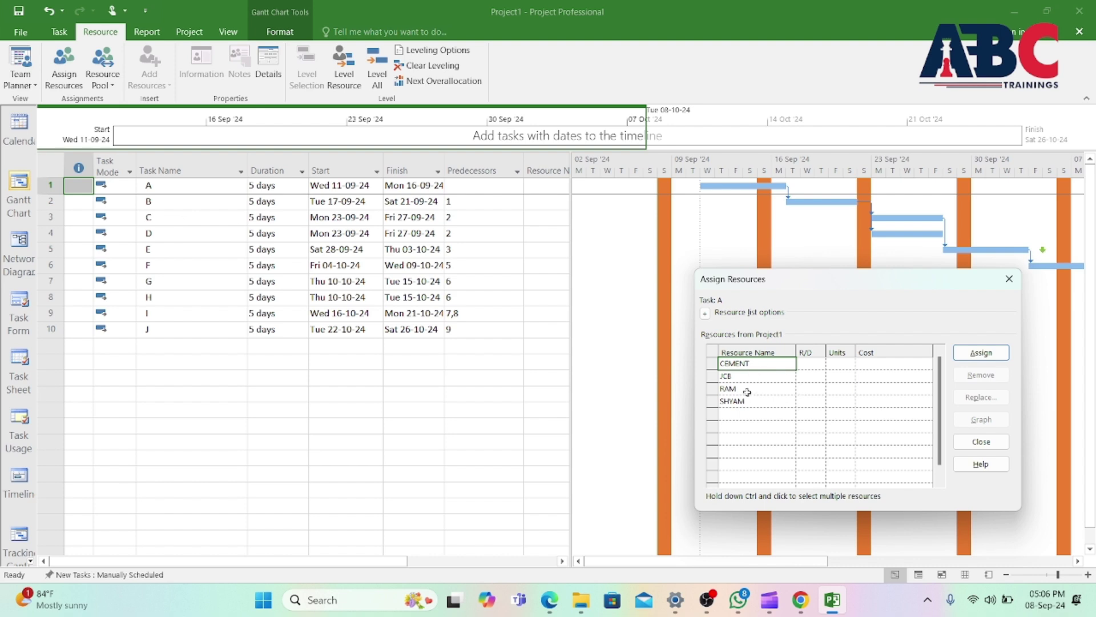
# Assign the CEMENT resource to task A with 1 bg as its units
pyautogui.click(747, 392)
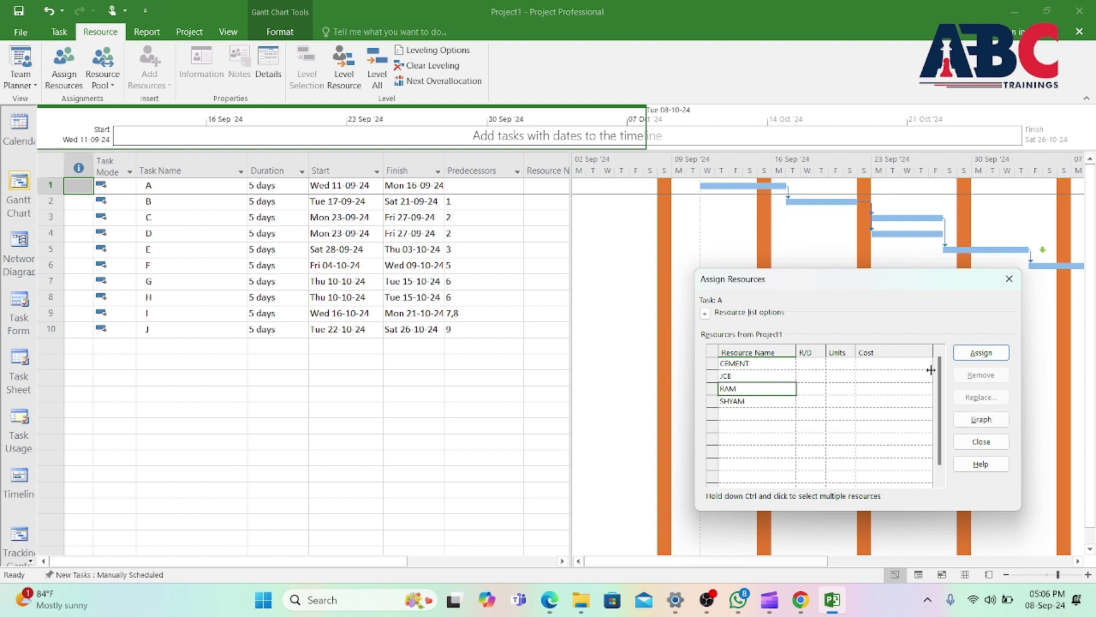
pyautogui.click(832, 363)
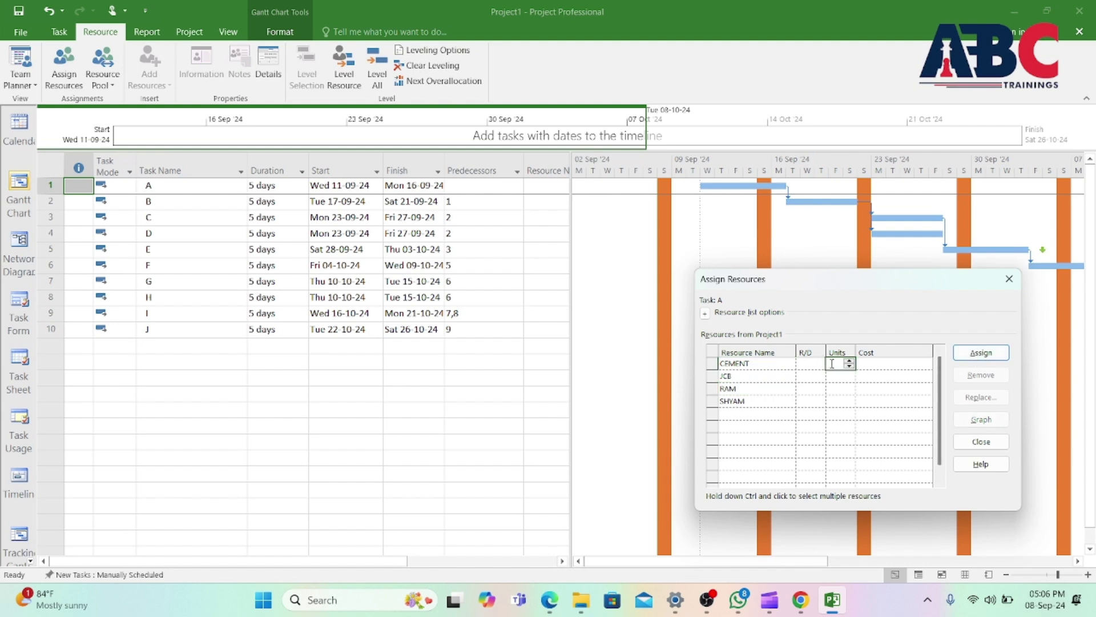
pyautogui.click(850, 360)
pyautogui.click(823, 397)
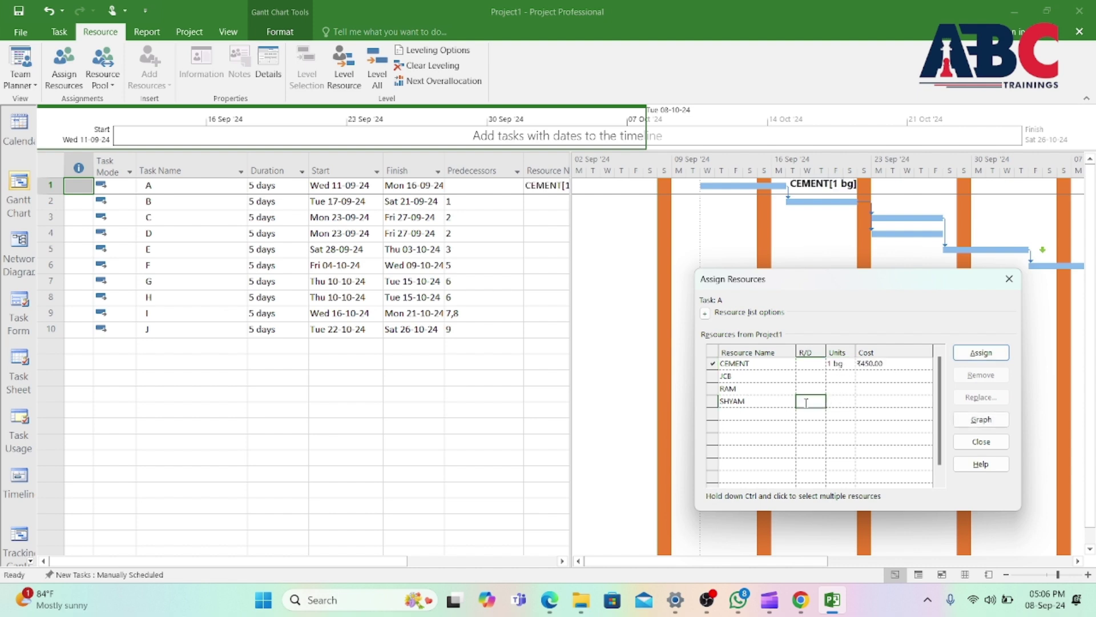
# Assign the work resource from the first row of the Resource Sheet to task A with 1 unit
pyautogui.click(837, 402)
pyautogui.click(849, 399)
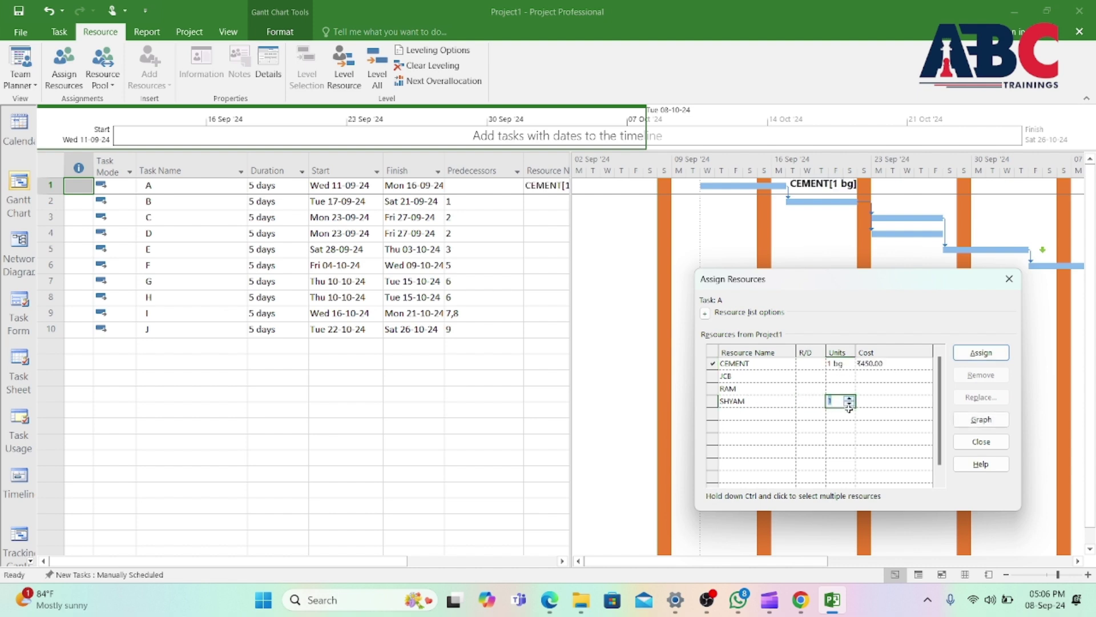
pyautogui.click(819, 415)
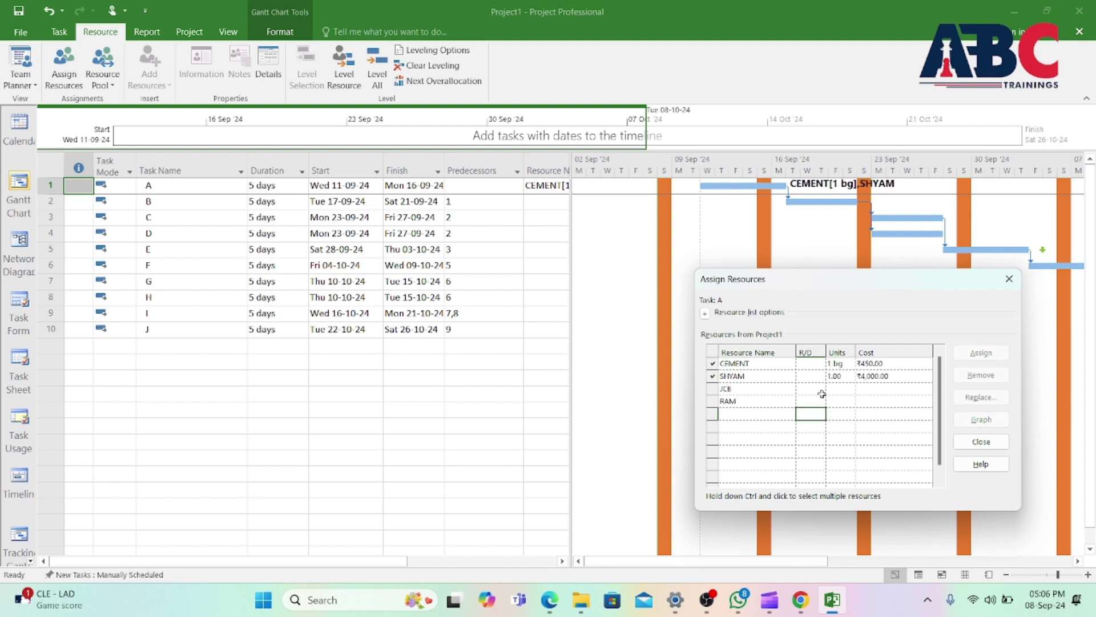
# Assign the work resource from the second row of the Resource Sheet to task A with 1 unit
pyautogui.click(839, 388)
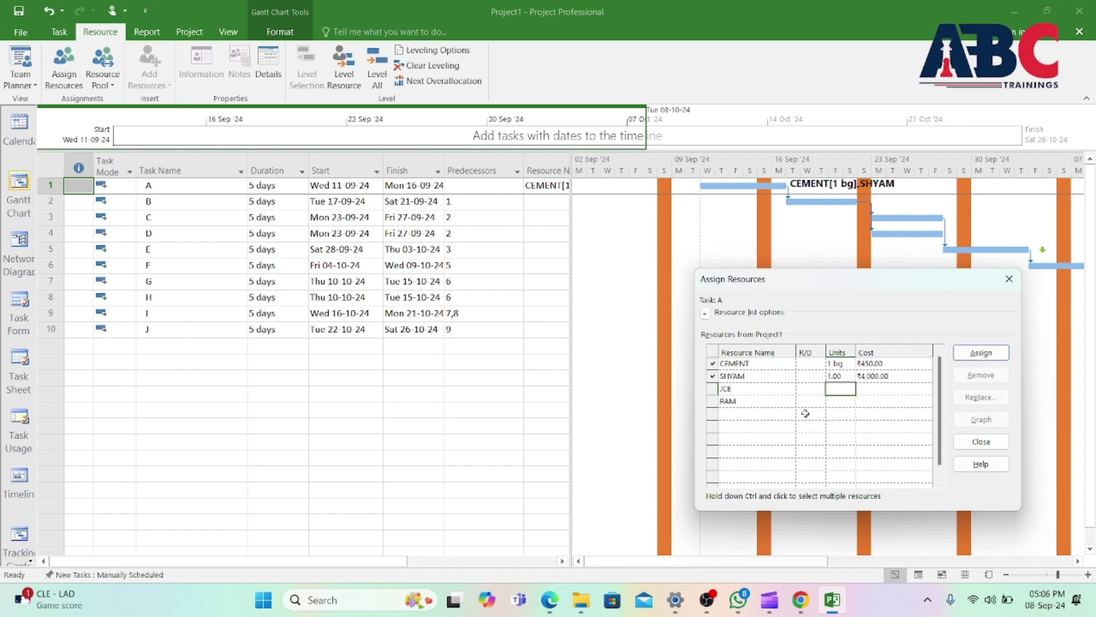
pyautogui.click(763, 403)
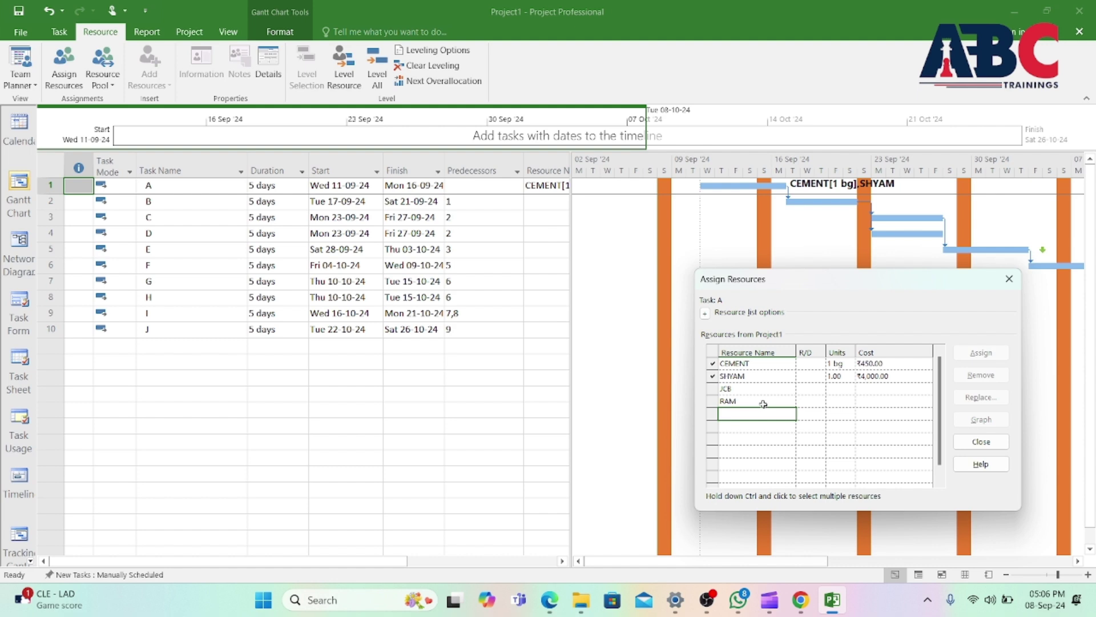
pyautogui.click(850, 404)
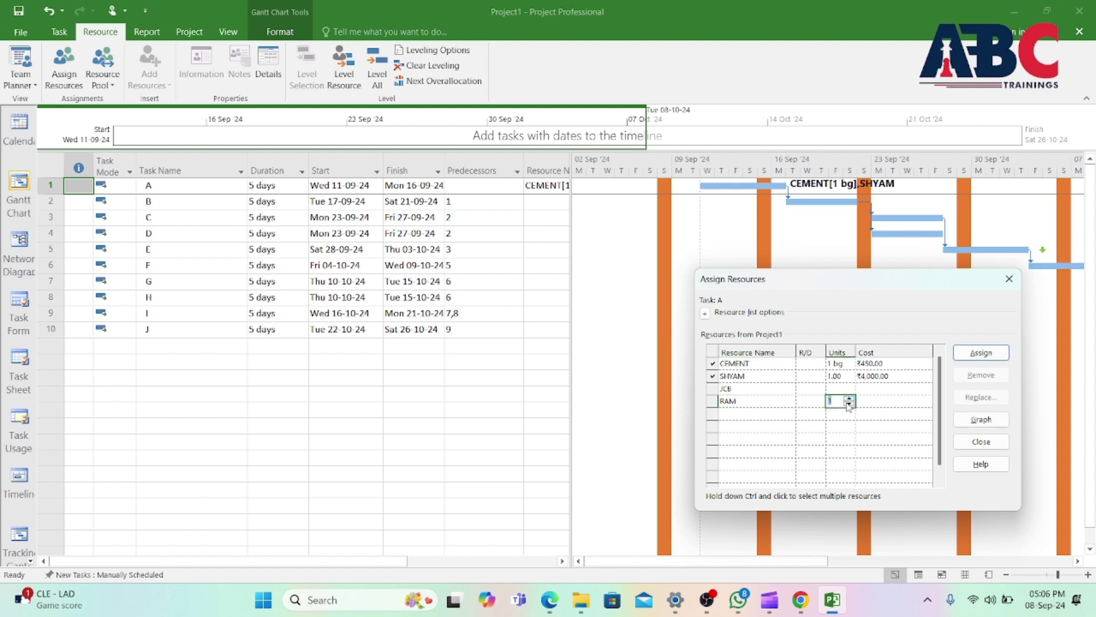
pyautogui.click(876, 402)
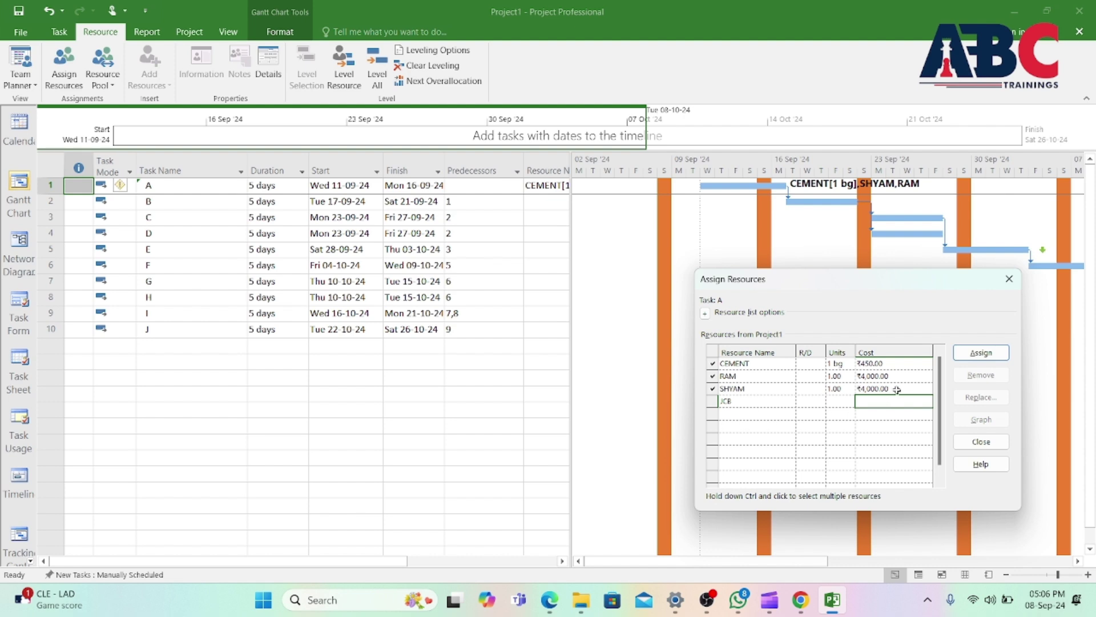
# Remove both work resources and CEMENT from task A's resource assignments
pyautogui.click(741, 389)
pyautogui.click(745, 377)
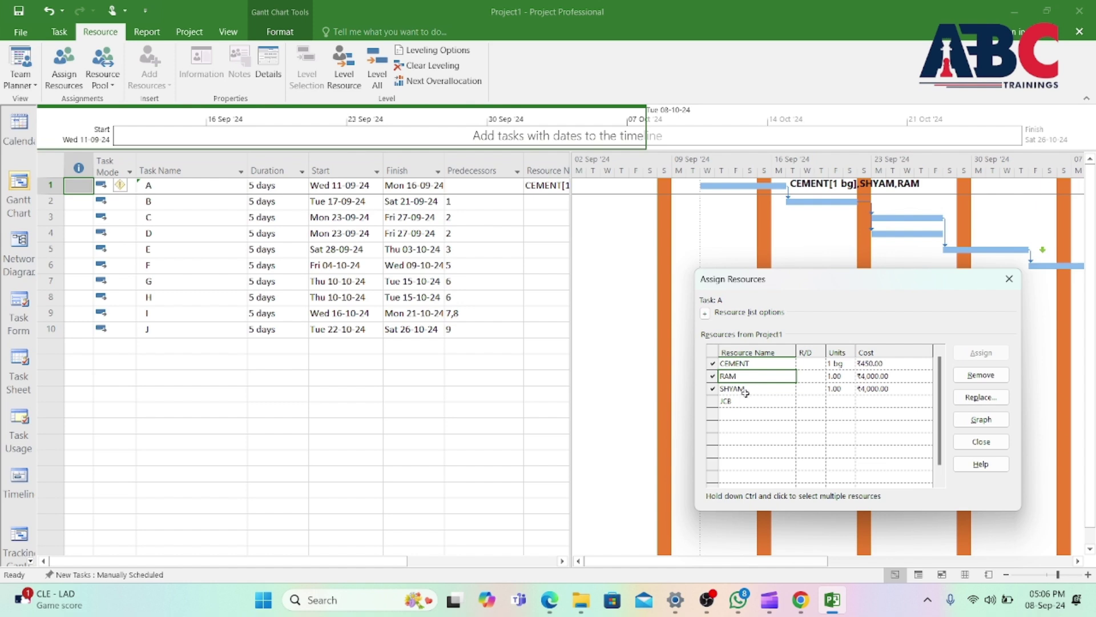
pyautogui.click(754, 392)
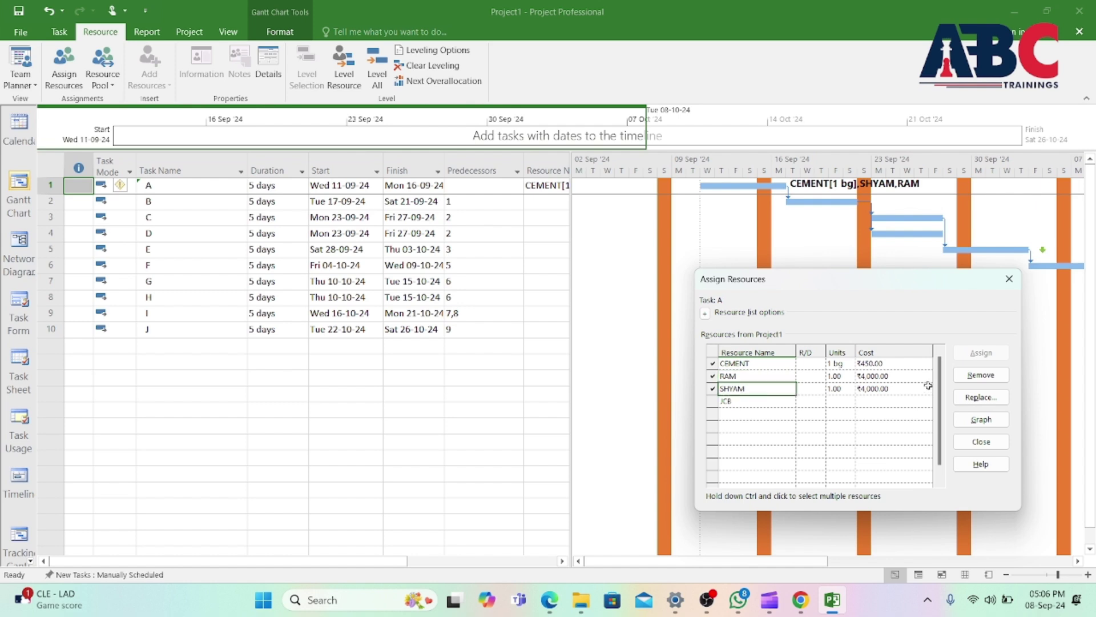
pyautogui.click(761, 377)
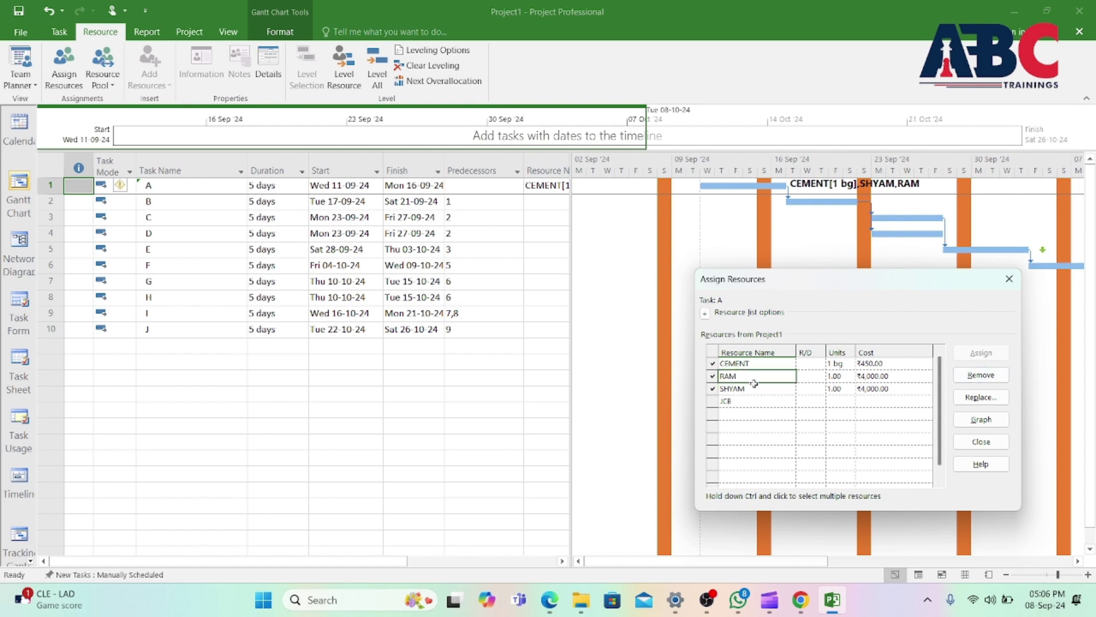
pyautogui.click(713, 389)
pyautogui.click(975, 378)
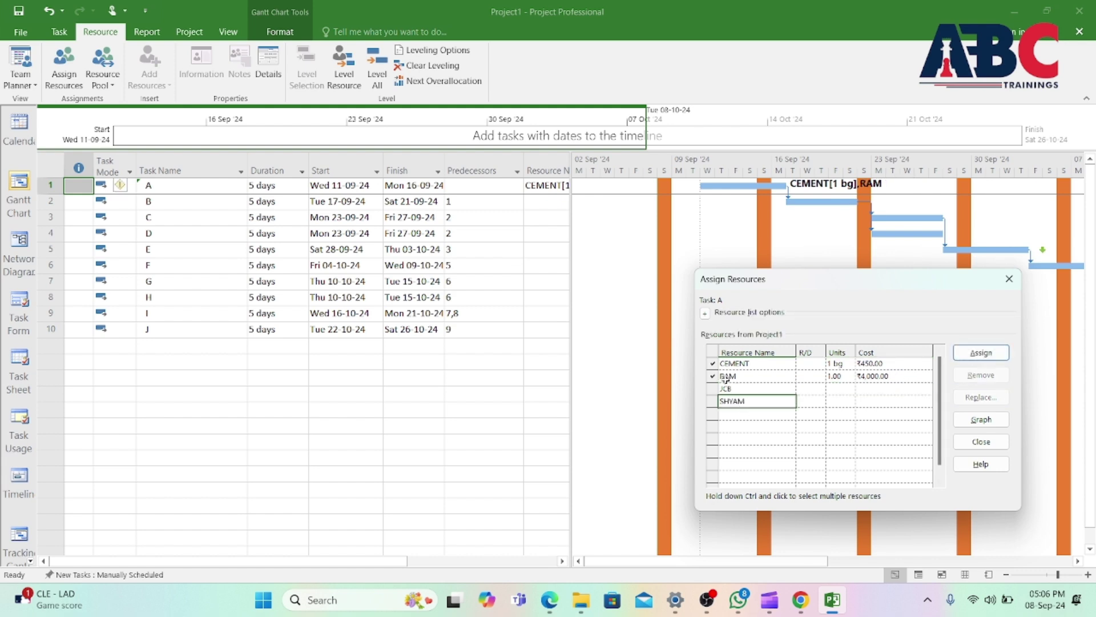
pyautogui.click(878, 364)
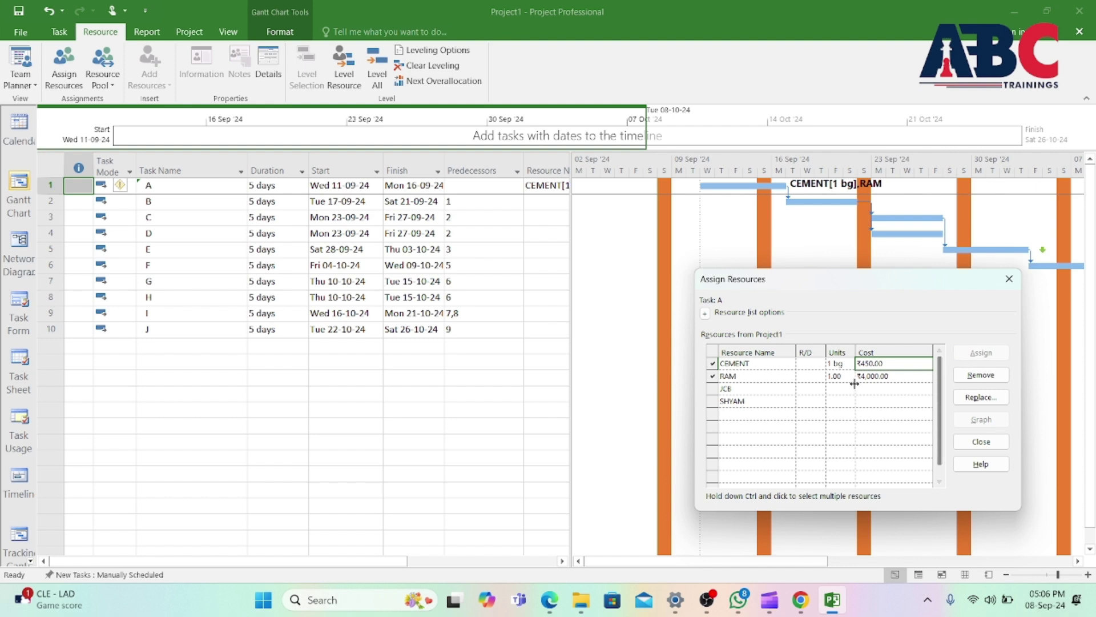
pyautogui.click(980, 375)
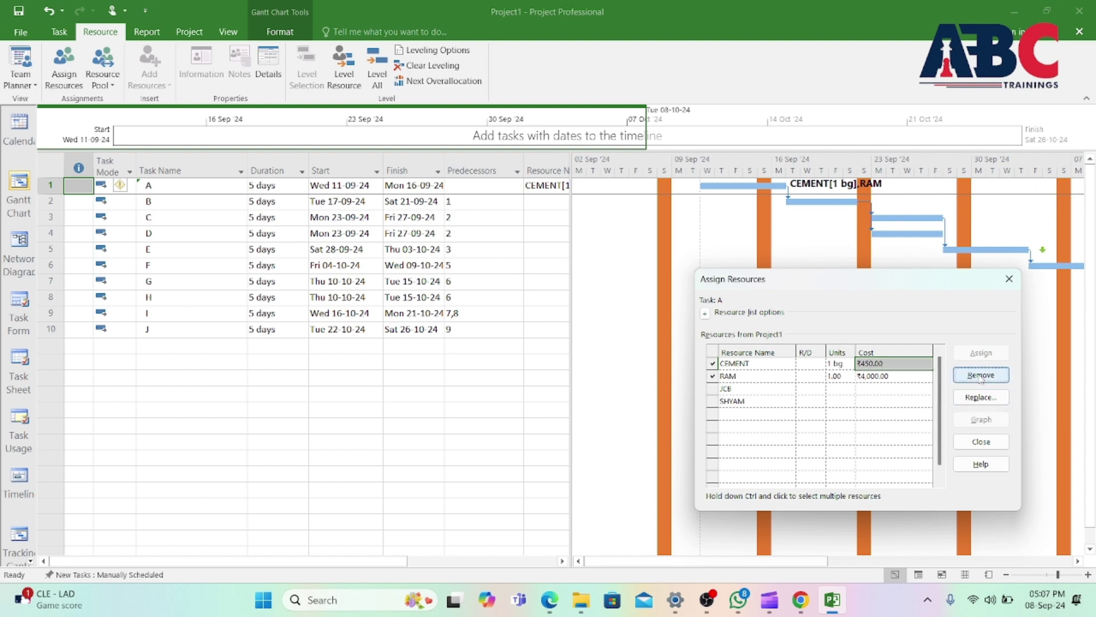
pyautogui.click(748, 402)
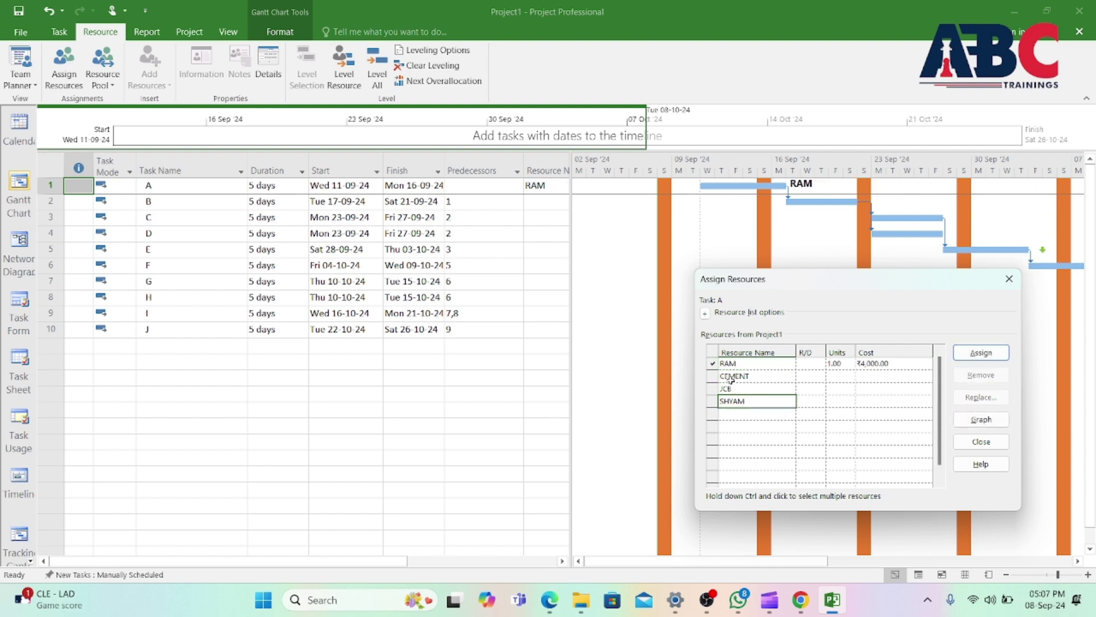
pyautogui.click(875, 363)
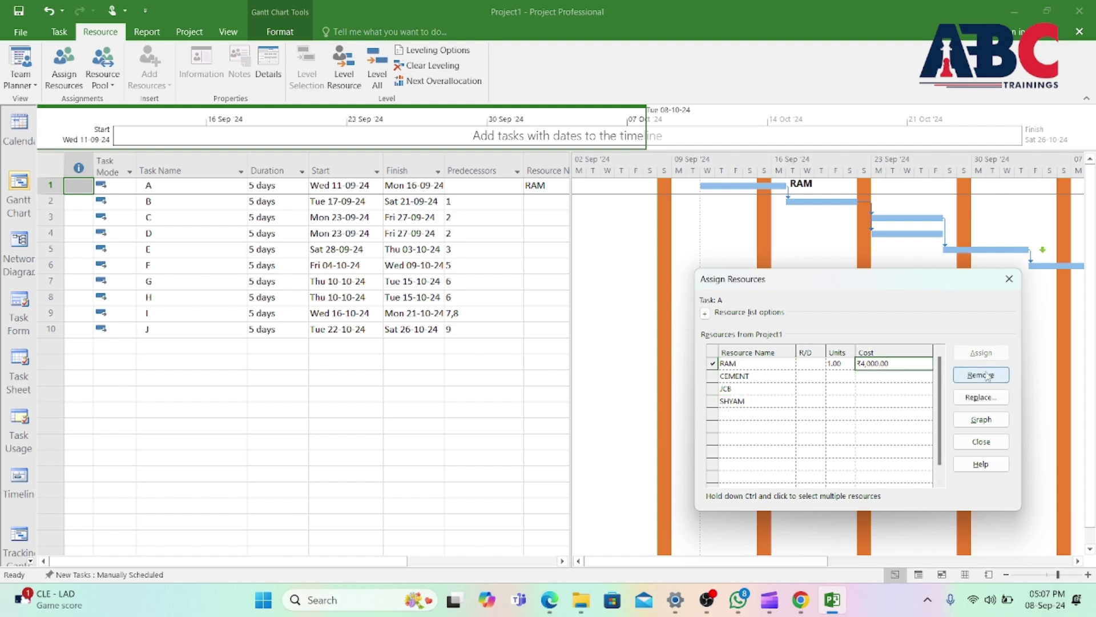
pyautogui.click(984, 376)
# Assign the first and then the second work resource to task A and close the resource assignment dialog
pyautogui.click(740, 402)
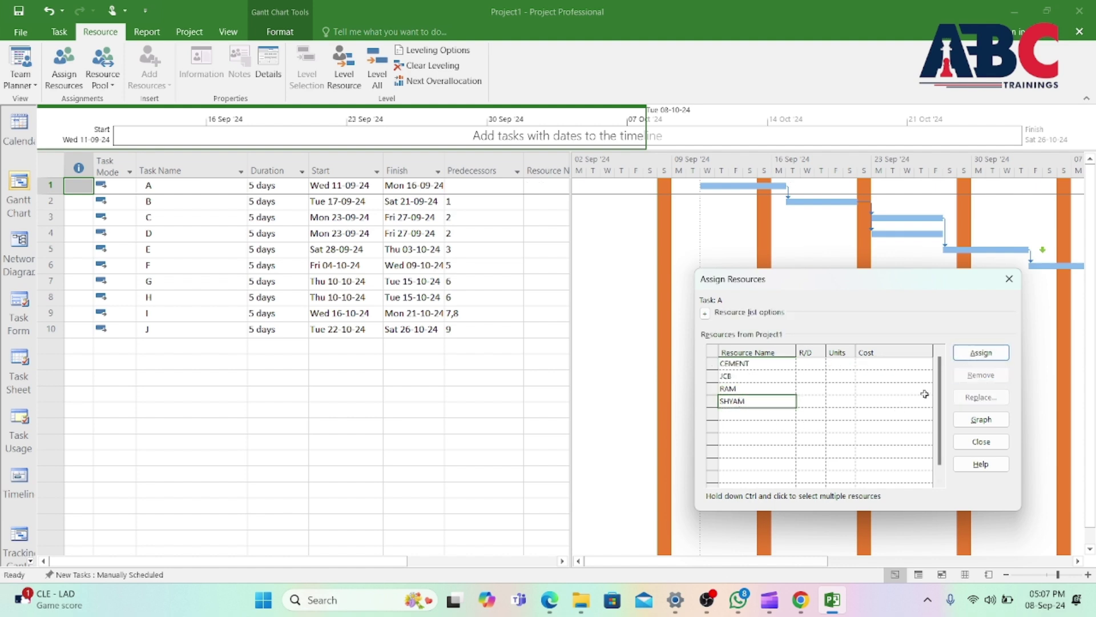
pyautogui.click(981, 352)
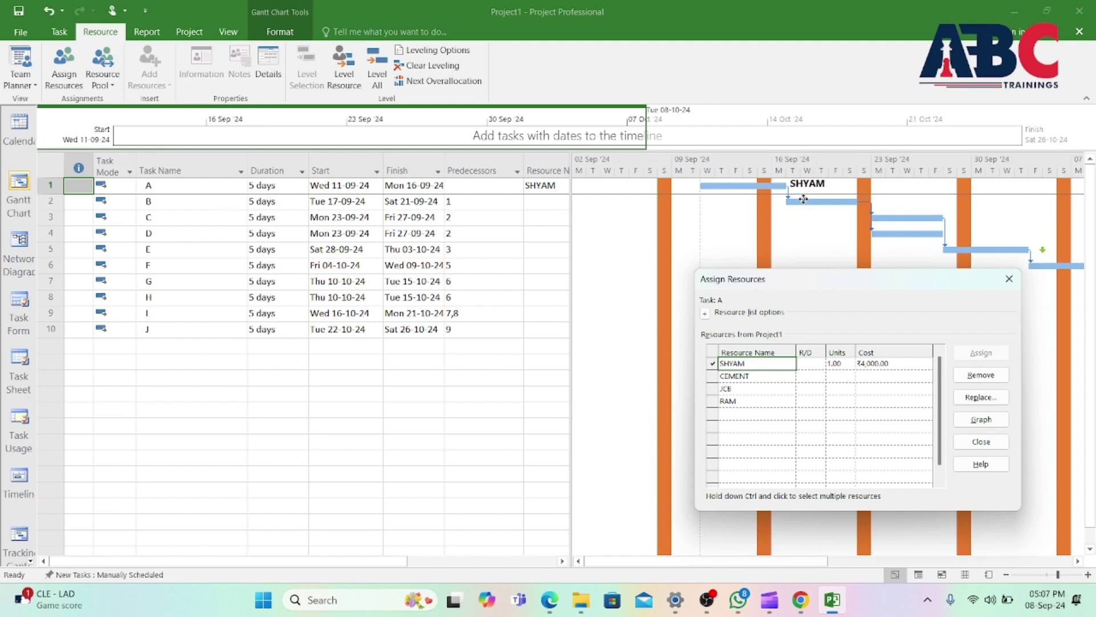
pyautogui.click(714, 377)
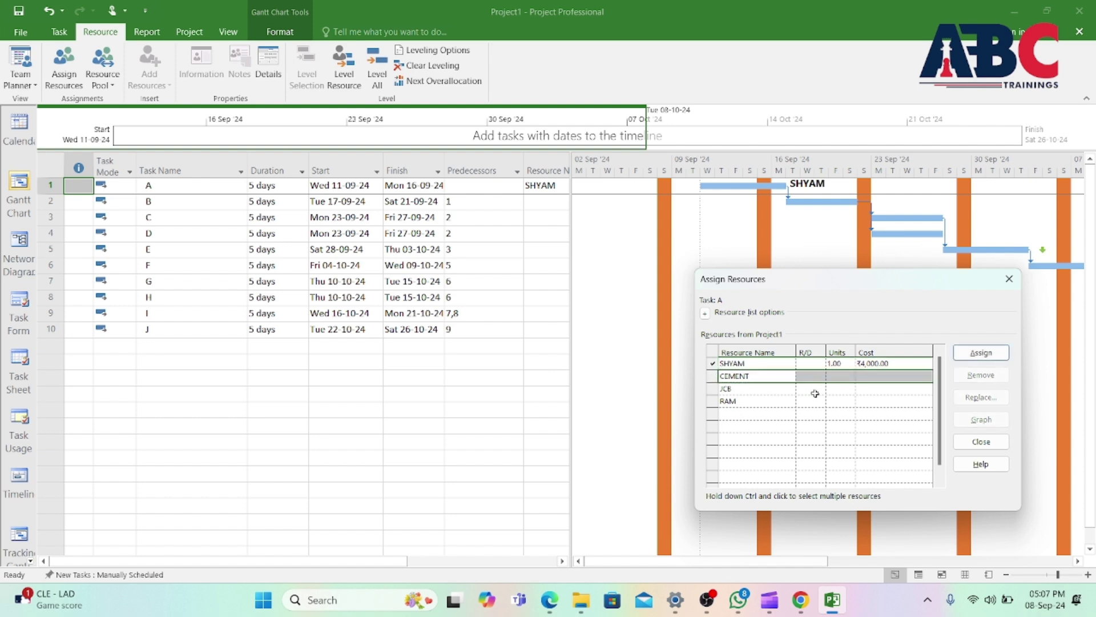
pyautogui.click(736, 403)
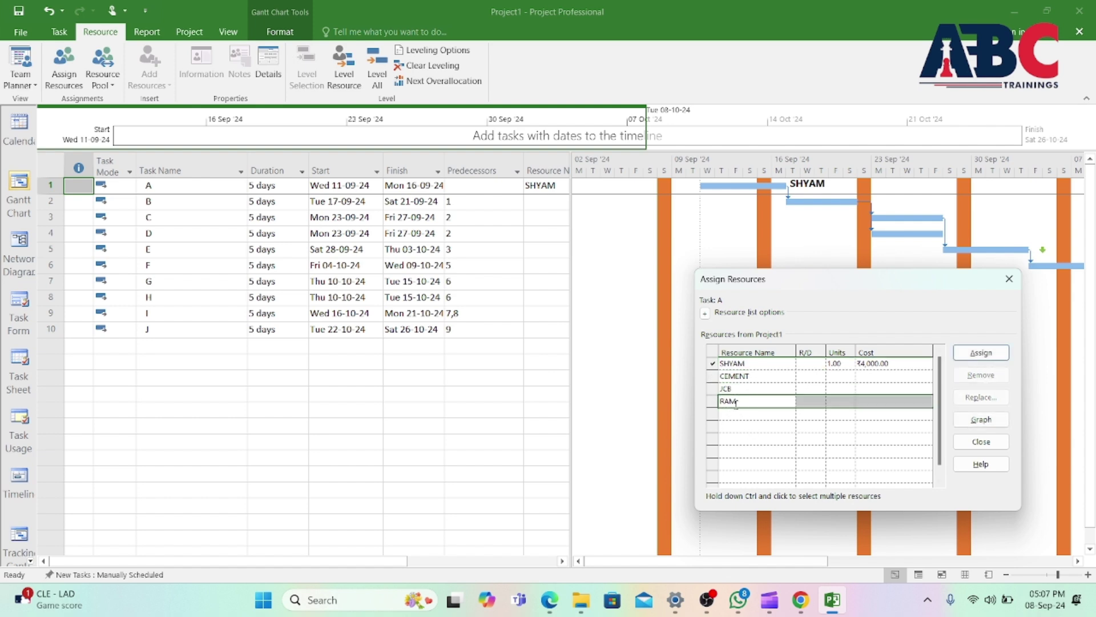
pyautogui.click(983, 354)
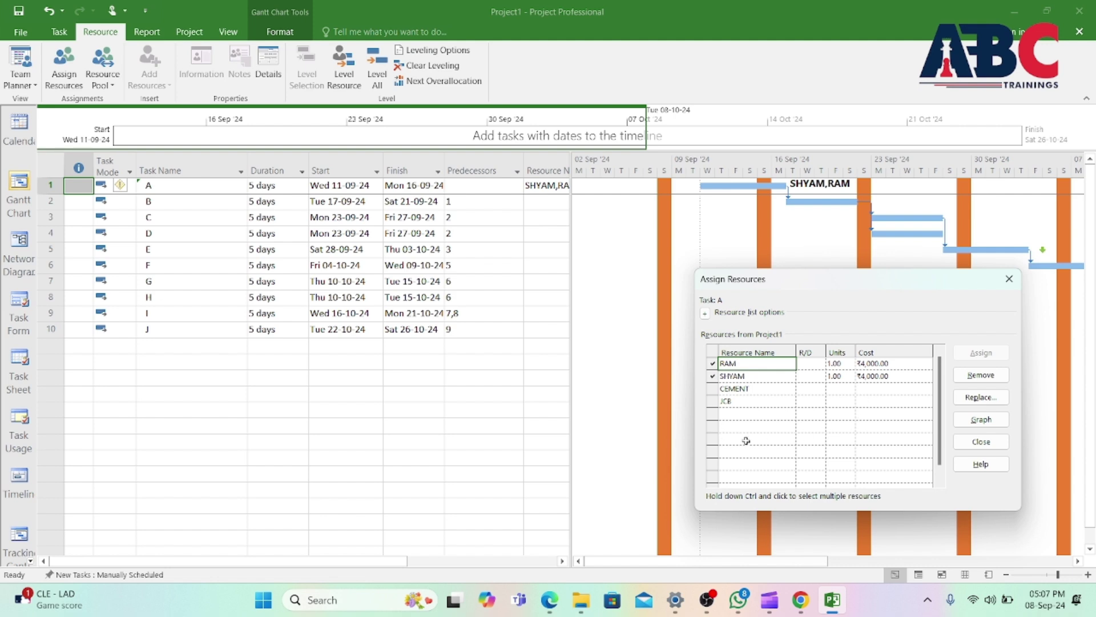
pyautogui.click(1008, 279)
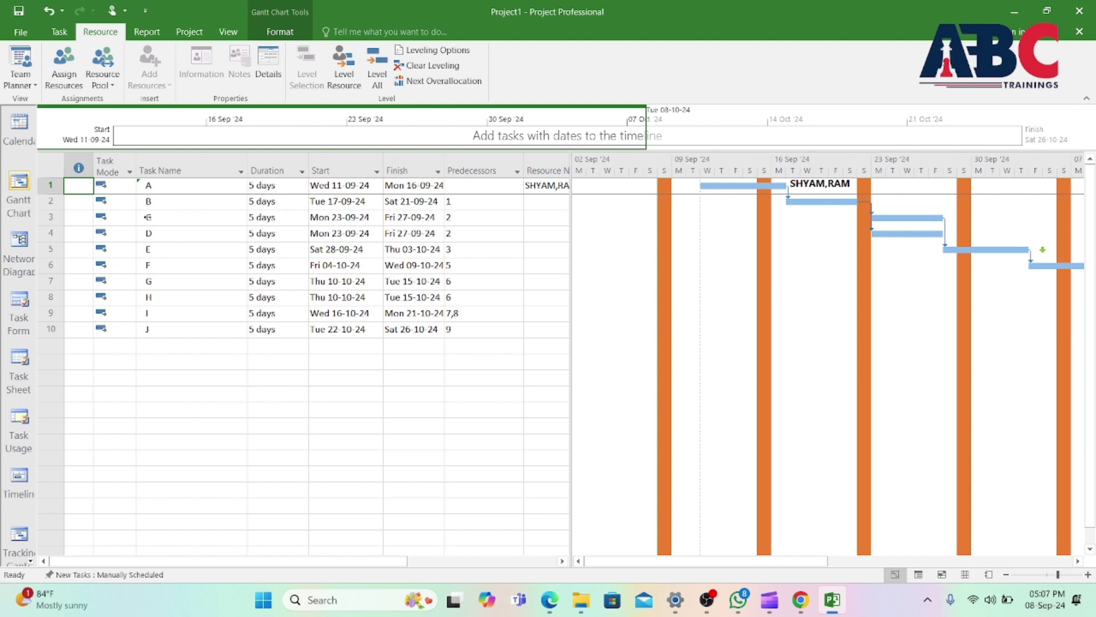
# Assign the second work resource to task B with 1 unit in its Task Information
pyautogui.doubleClick(160, 203)
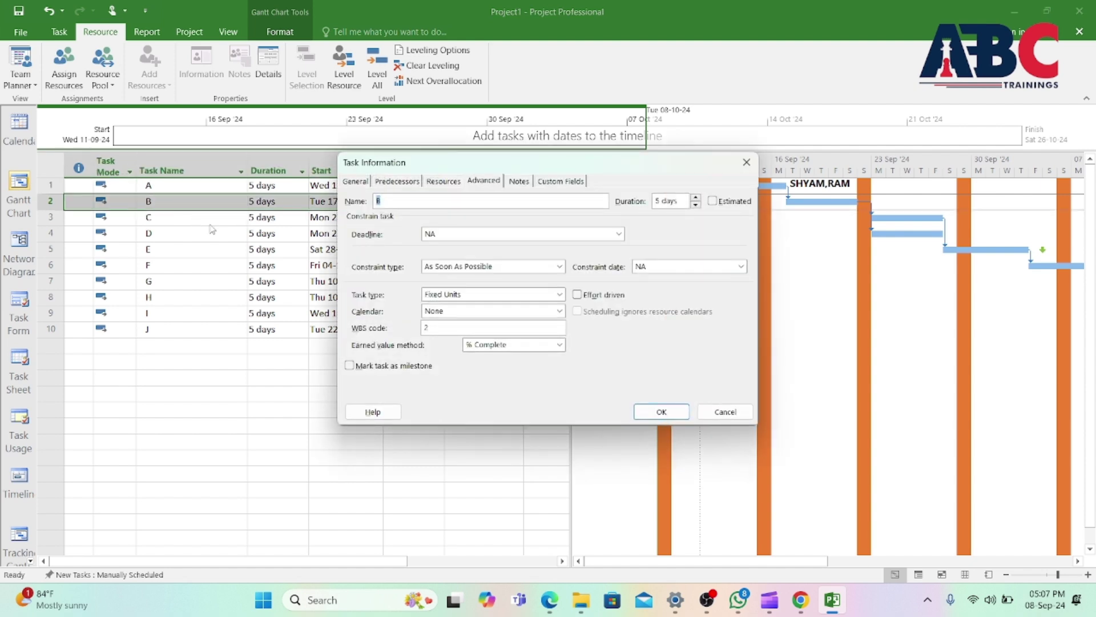
pyautogui.click(443, 181)
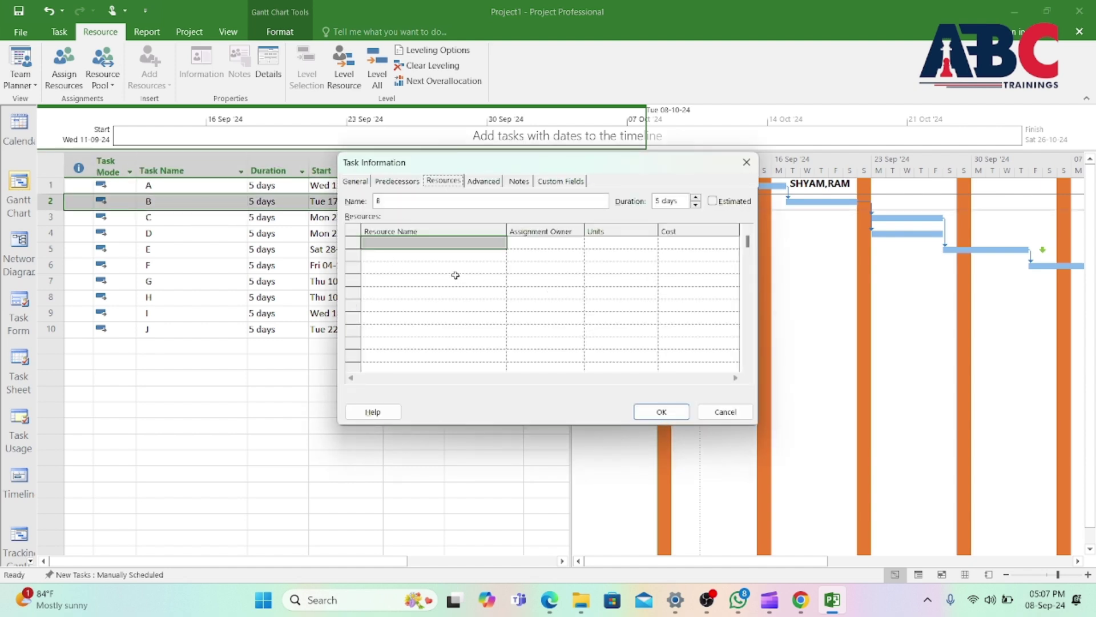
pyautogui.click(440, 244)
pyautogui.click(501, 243)
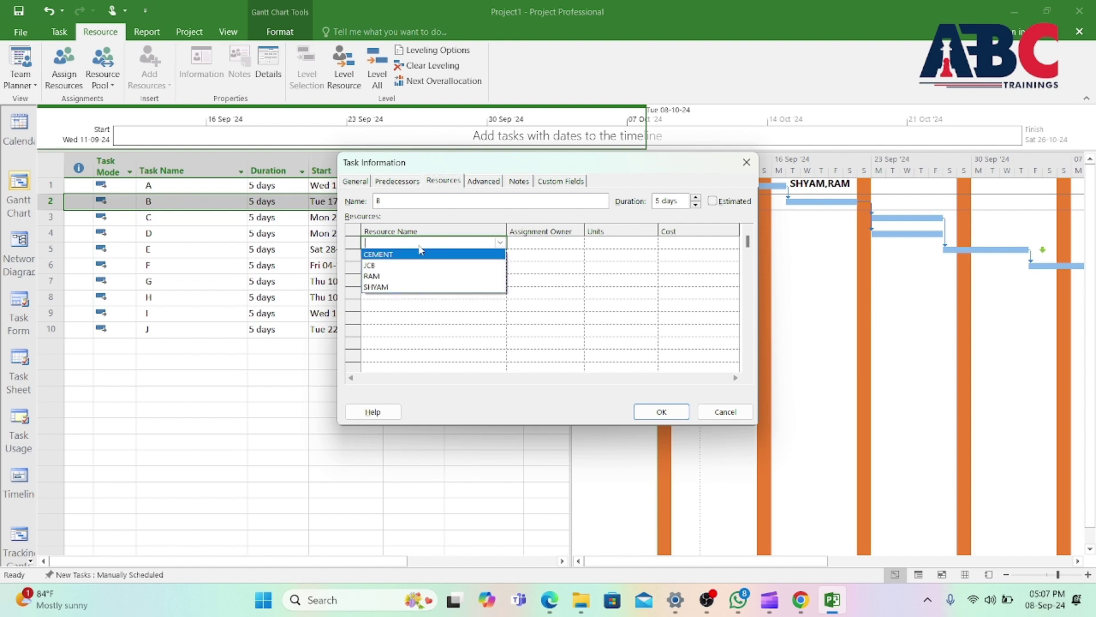
pyautogui.click(392, 276)
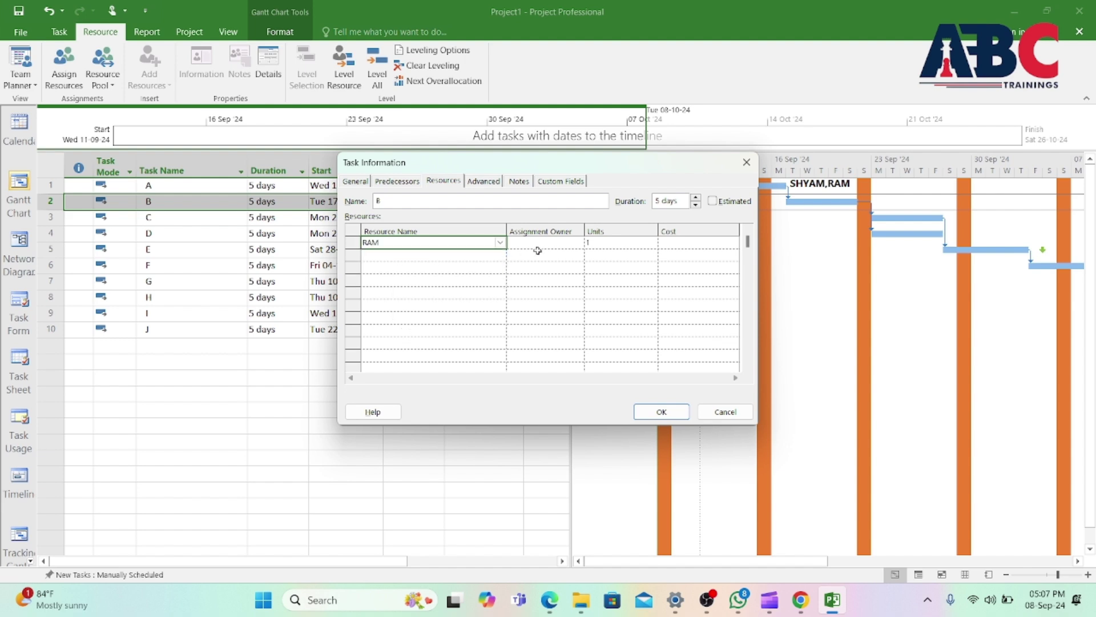
pyautogui.click(551, 244)
pyautogui.click(608, 243)
pyautogui.click(672, 244)
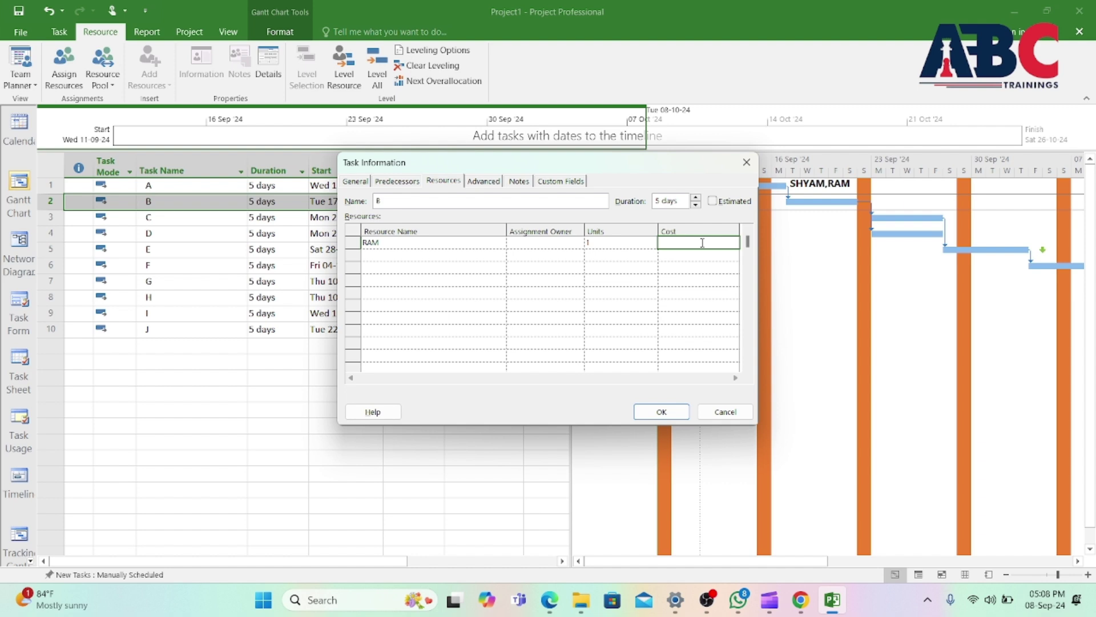
pyautogui.click(559, 279)
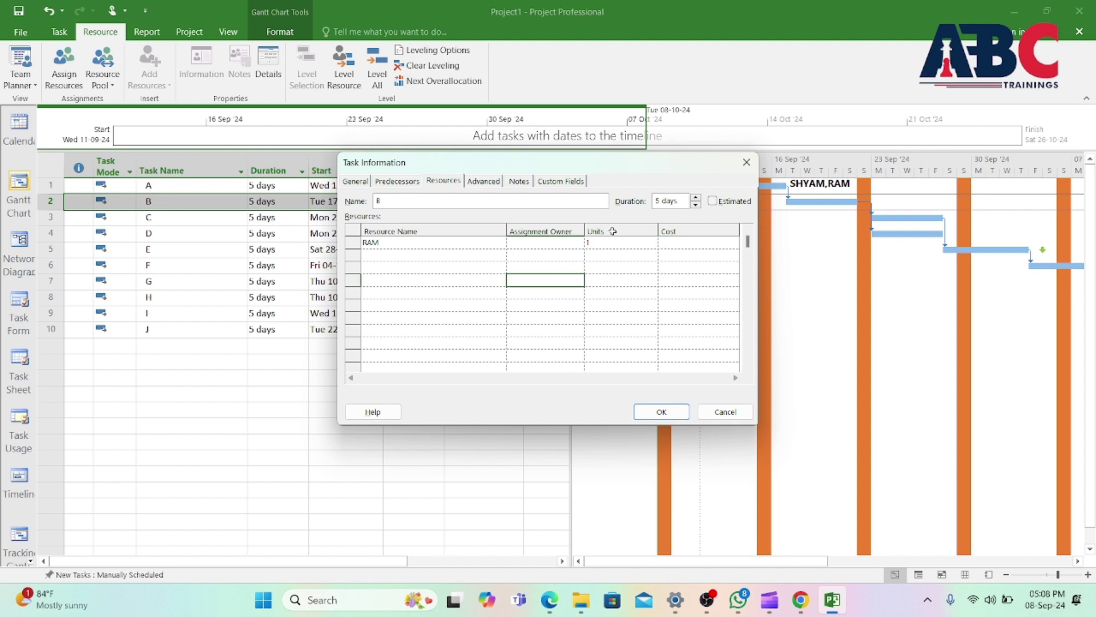
pyautogui.click(609, 245)
pyautogui.click(685, 246)
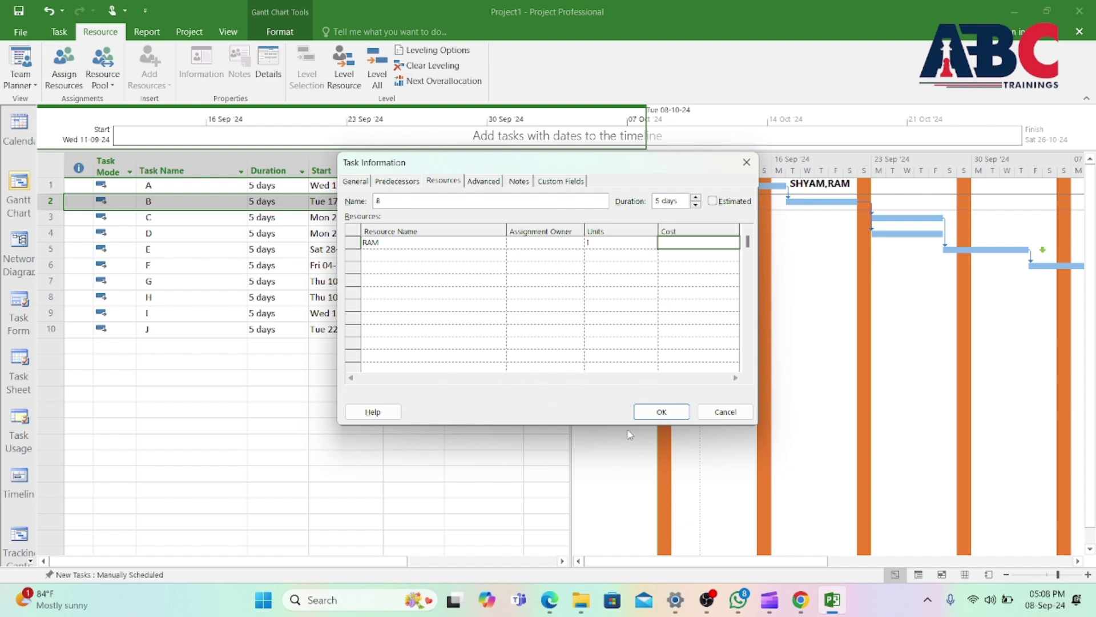
pyautogui.click(662, 412)
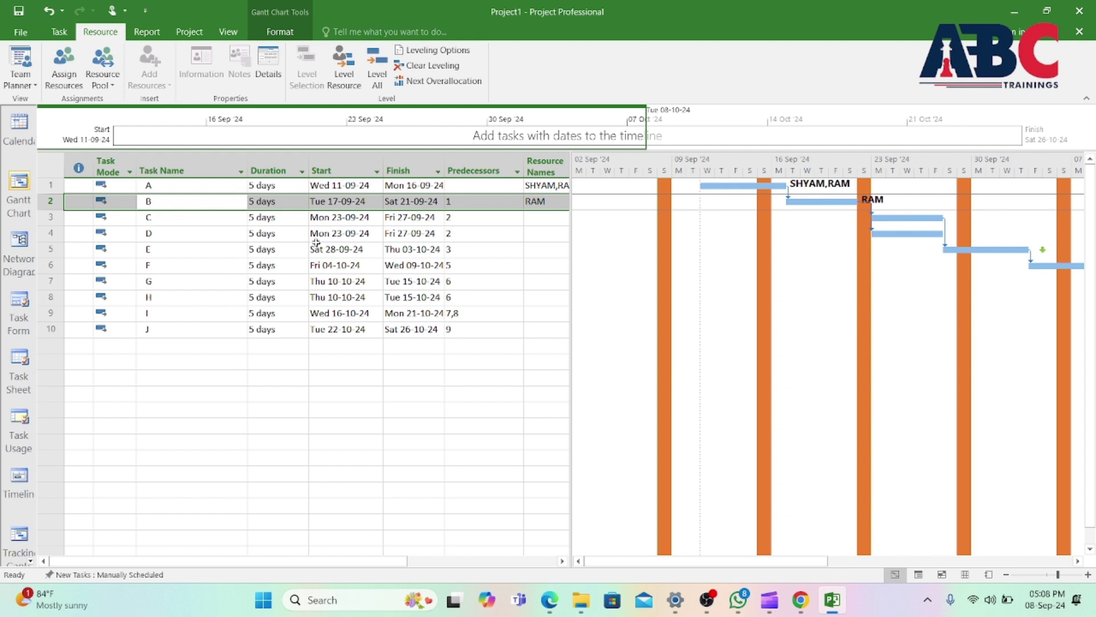
# Widen the task table to expose the whole Resource Names column and add the first work resource to task B there
pyautogui.moveTo(573, 196); pyautogui.dragTo(690, 195)
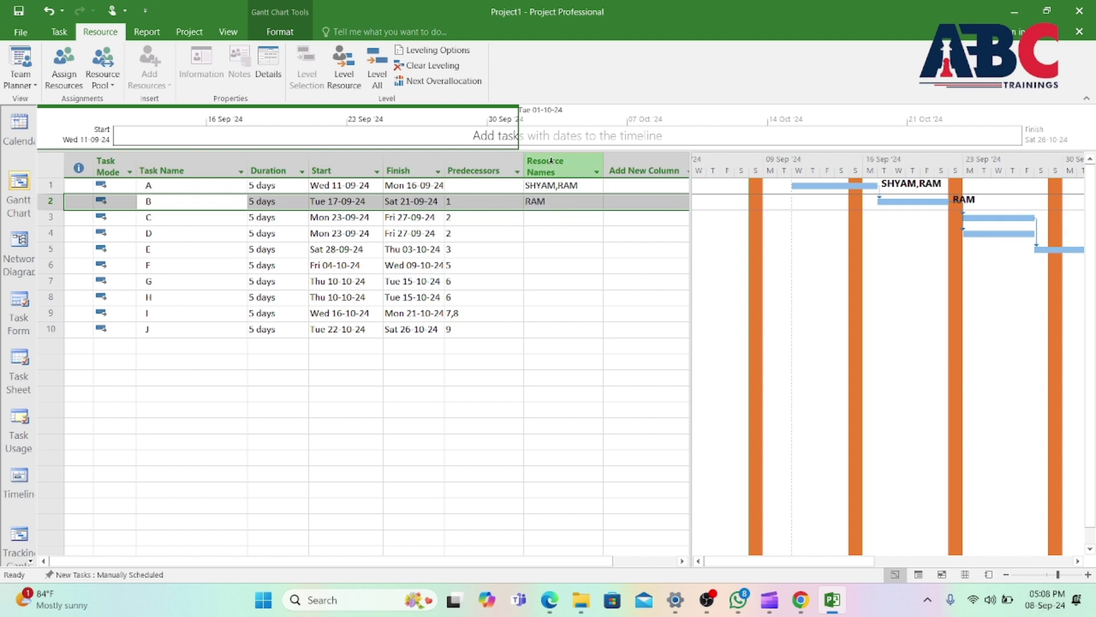
pyautogui.click(565, 245)
pyautogui.click(564, 202)
pyautogui.click(597, 202)
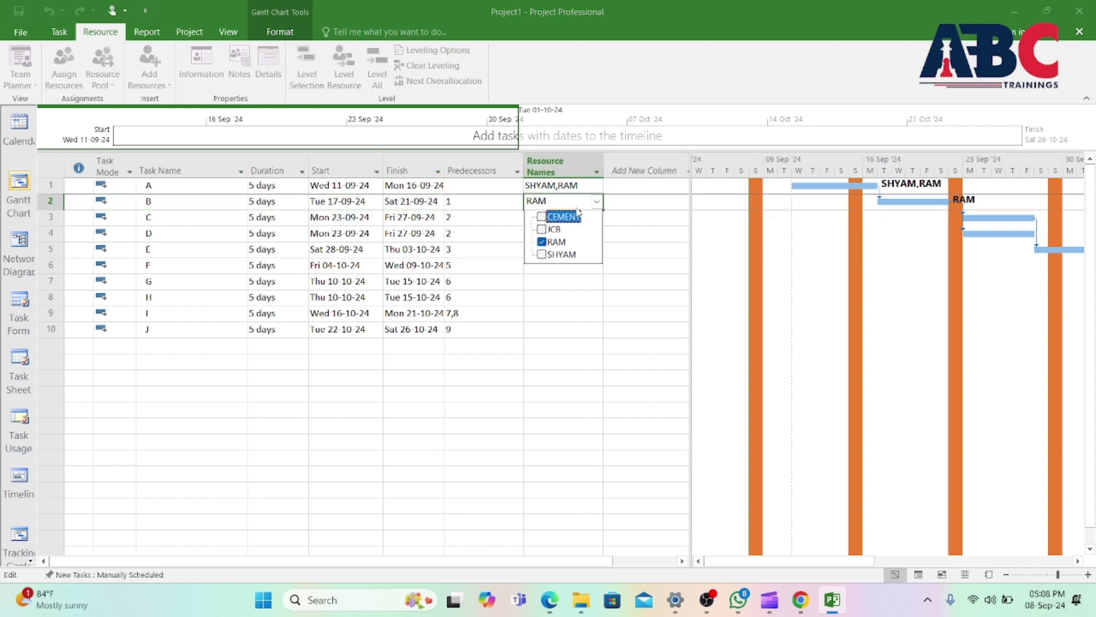
pyautogui.click(541, 254)
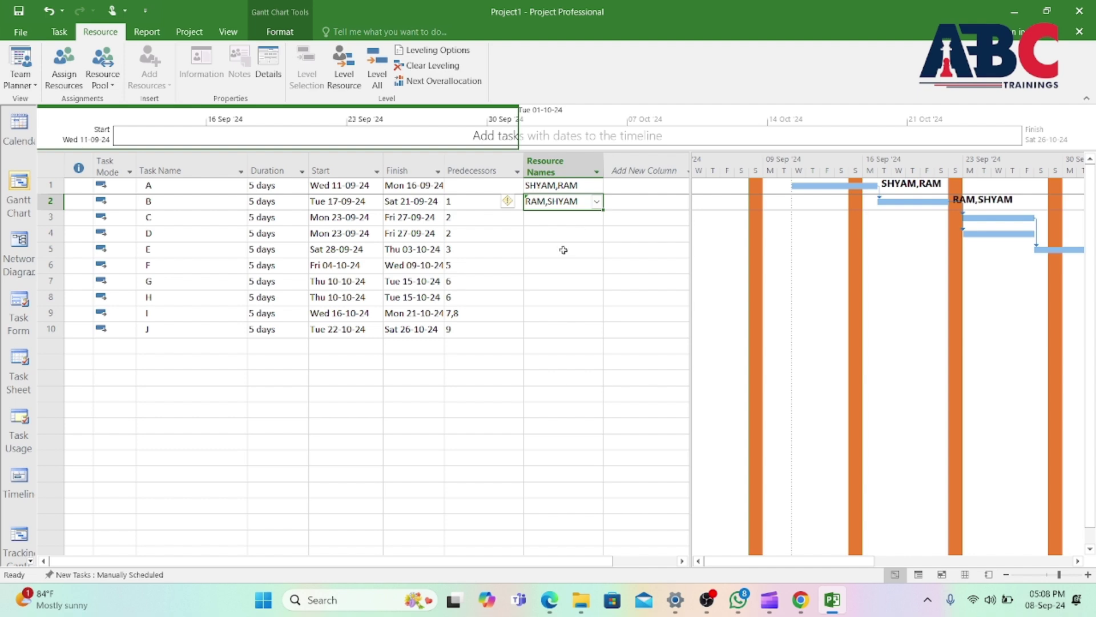
# Show the Task Form in a split view below the Gantt chart and assign the second work resource to task E in it
pyautogui.rightClick(799, 333)
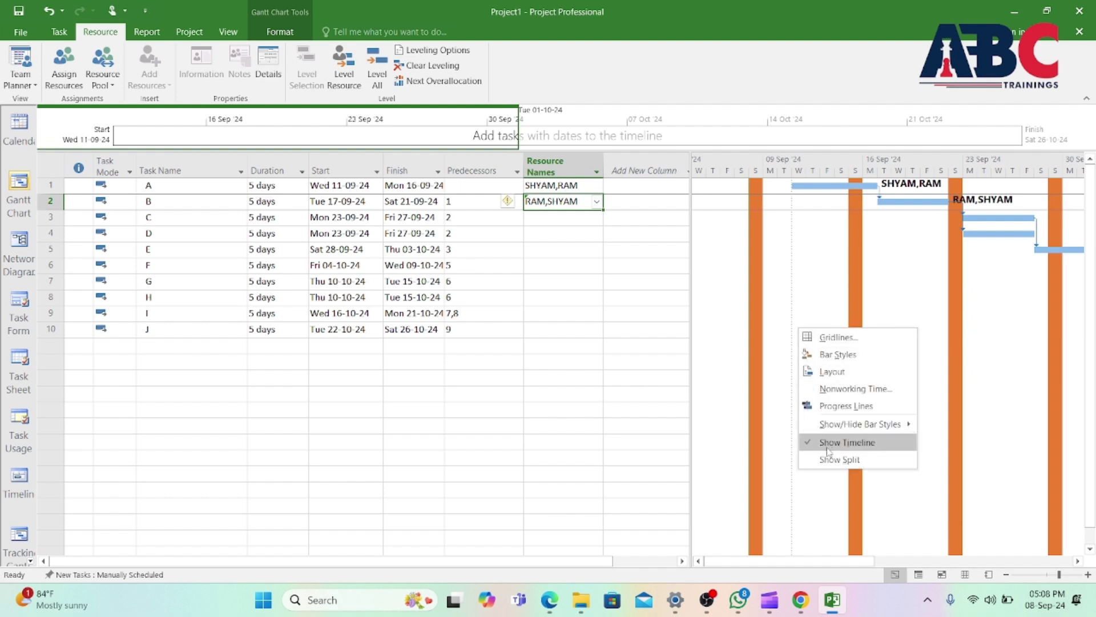
pyautogui.click(838, 461)
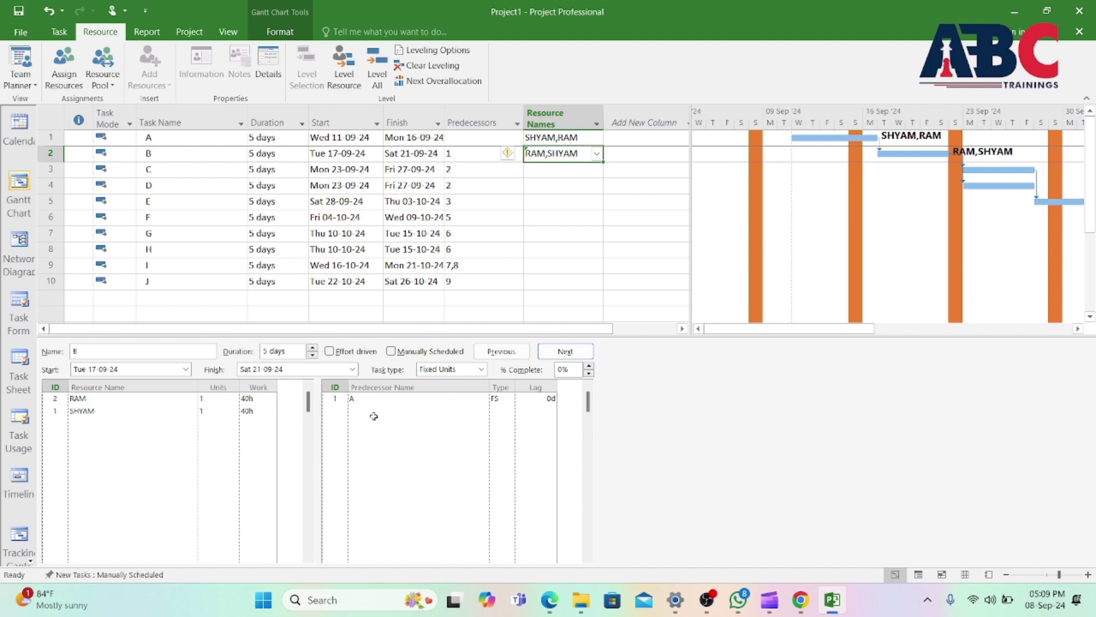
pyautogui.click(159, 201)
pyautogui.click(87, 400)
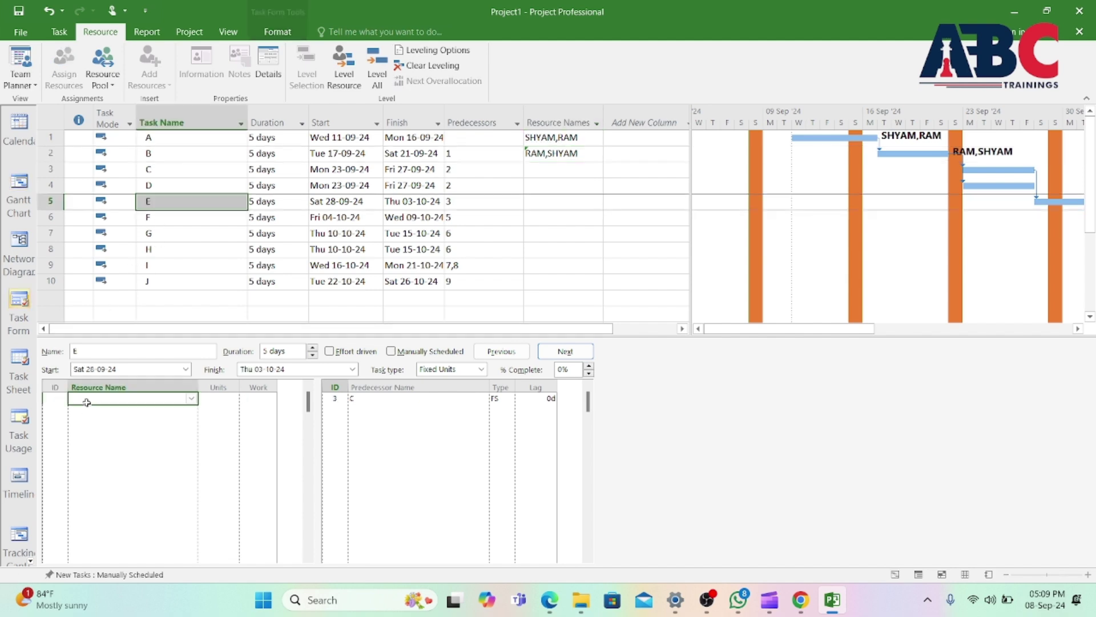
pyautogui.click(192, 398)
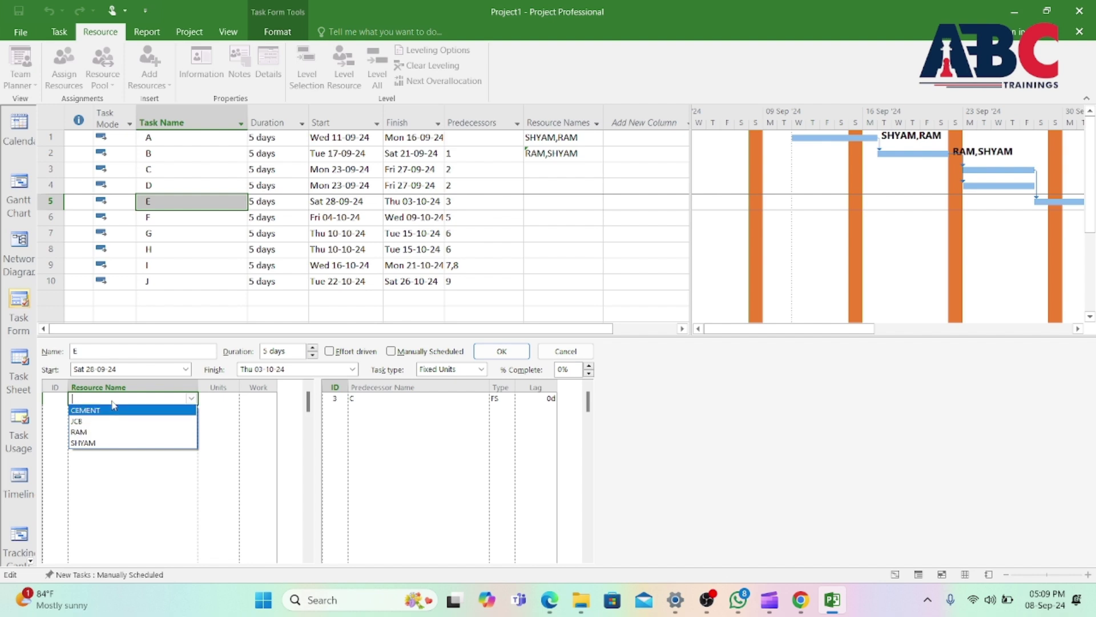
pyautogui.click(109, 432)
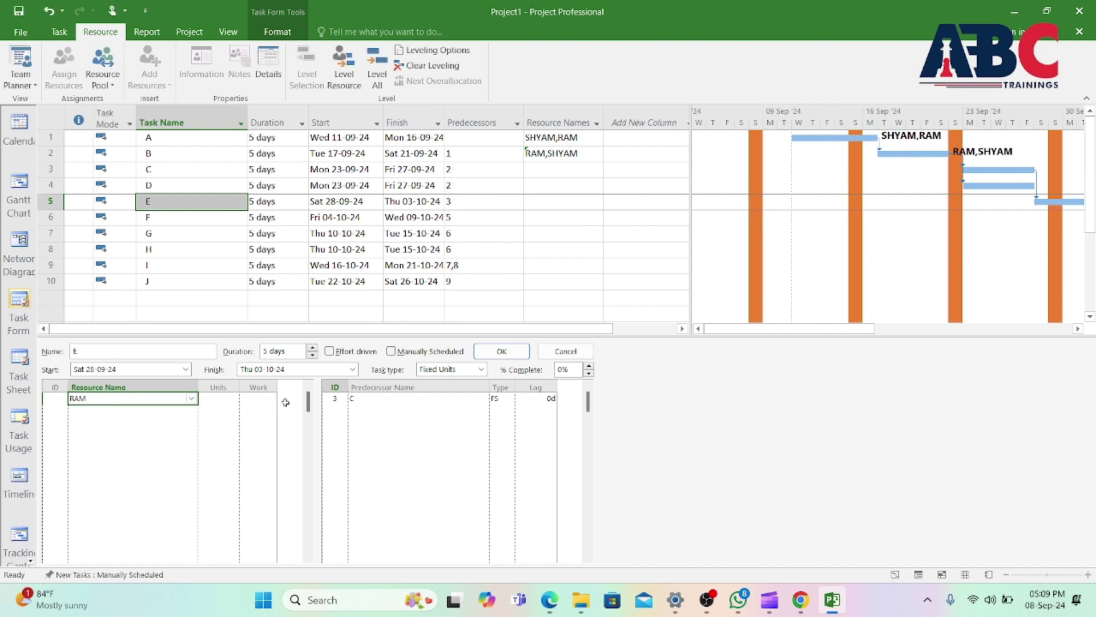
pyautogui.click(372, 399)
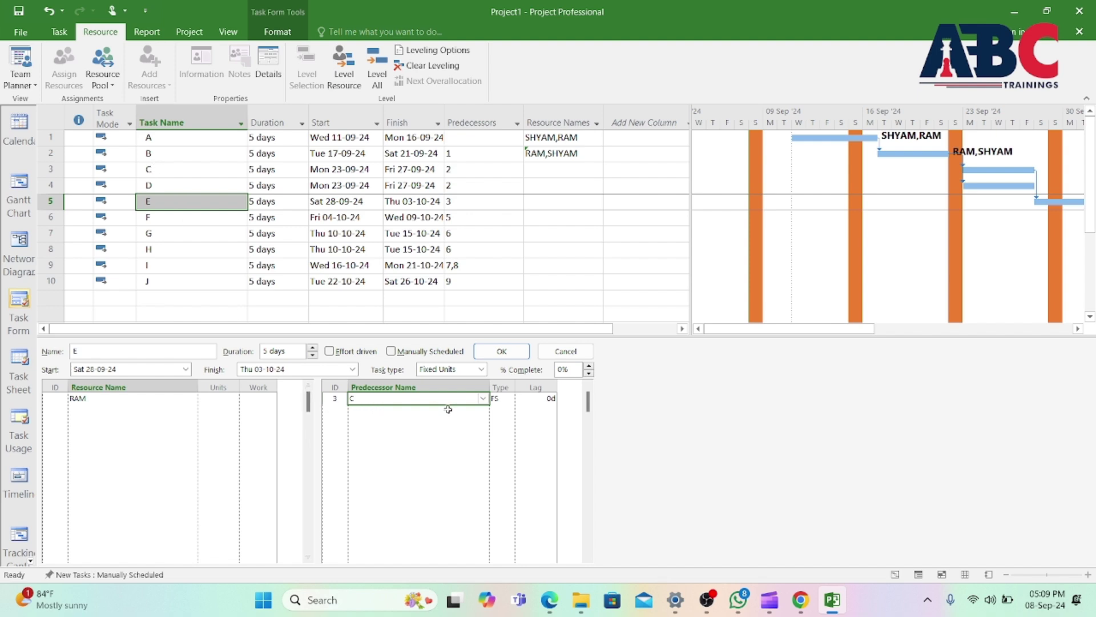
pyautogui.click(483, 398)
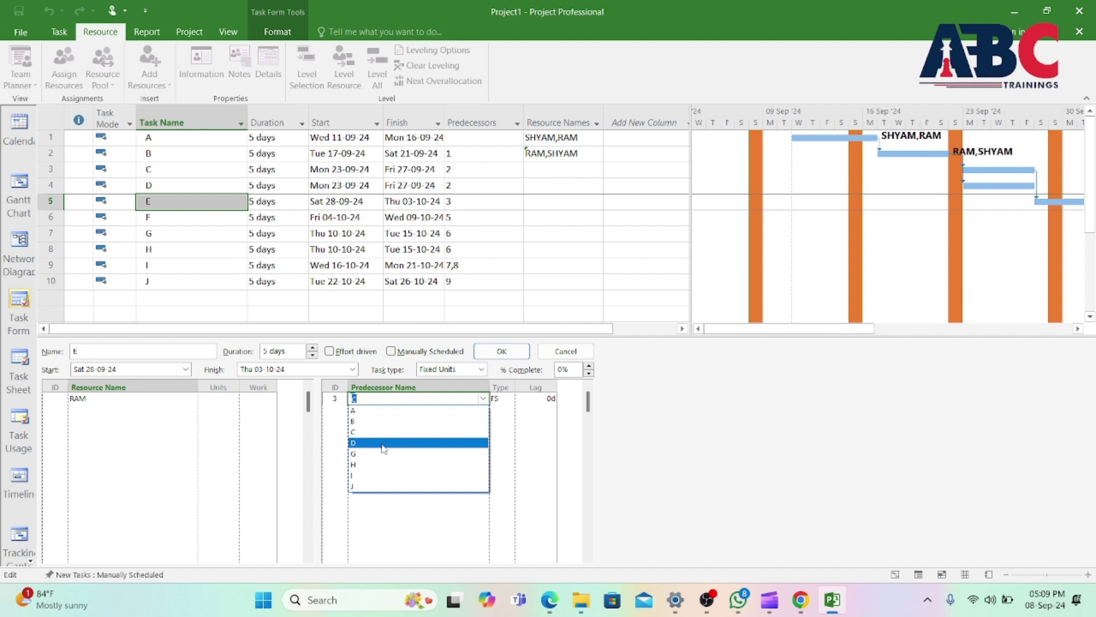
pyautogui.click(97, 397)
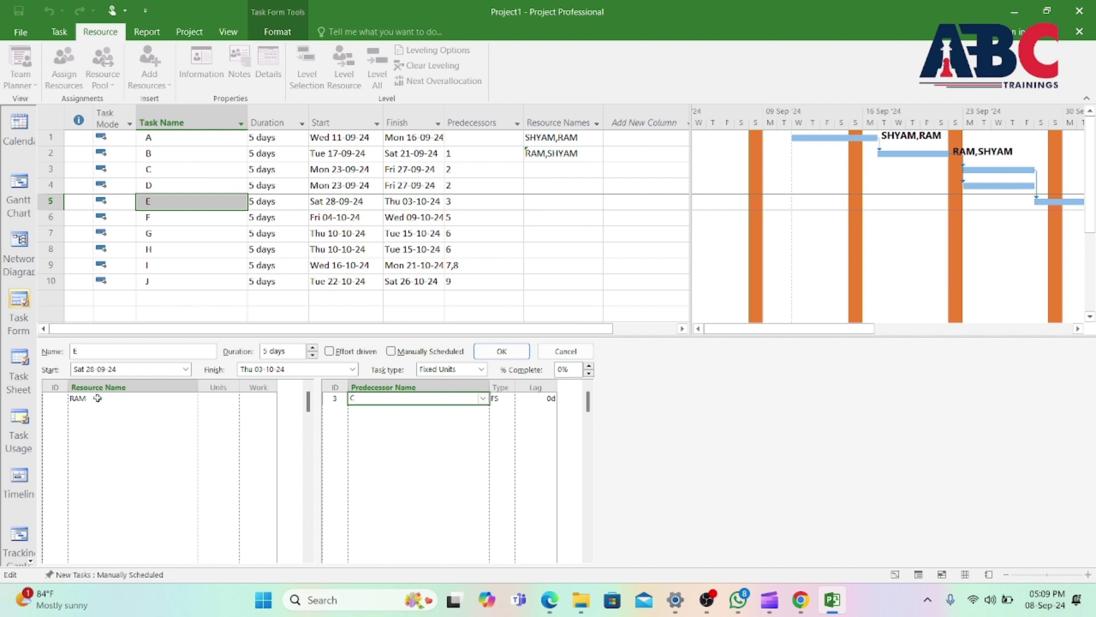
pyautogui.click(97, 398)
pyautogui.press('Return')
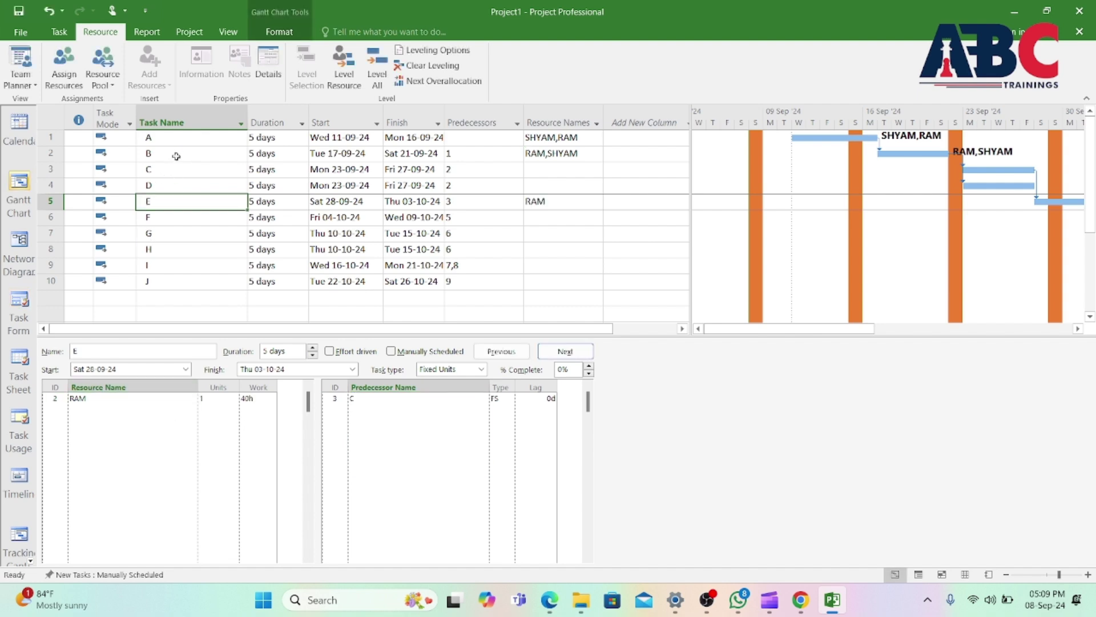
# Change task E's predecessor to task B in the Task Form
pyautogui.click(360, 400)
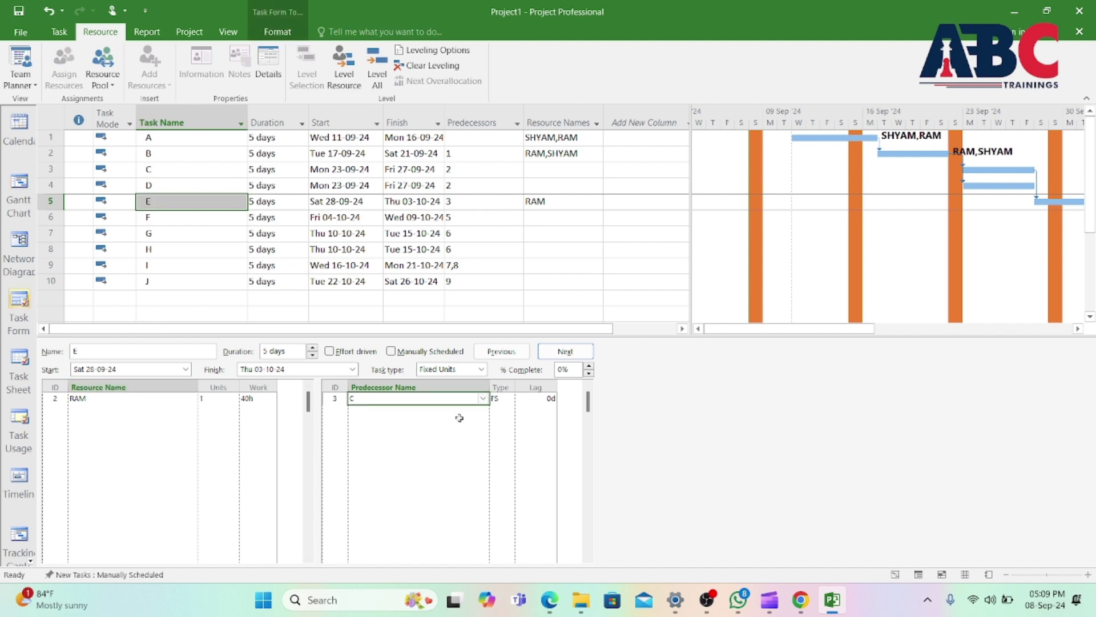
pyautogui.click(483, 398)
pyautogui.click(399, 422)
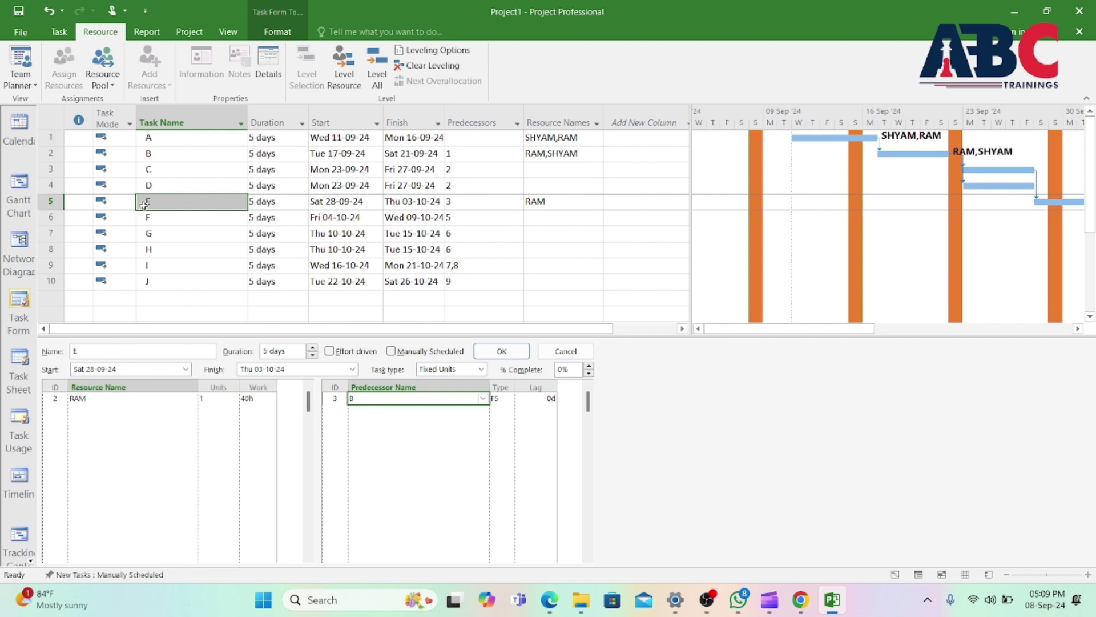
pyautogui.press('Return')
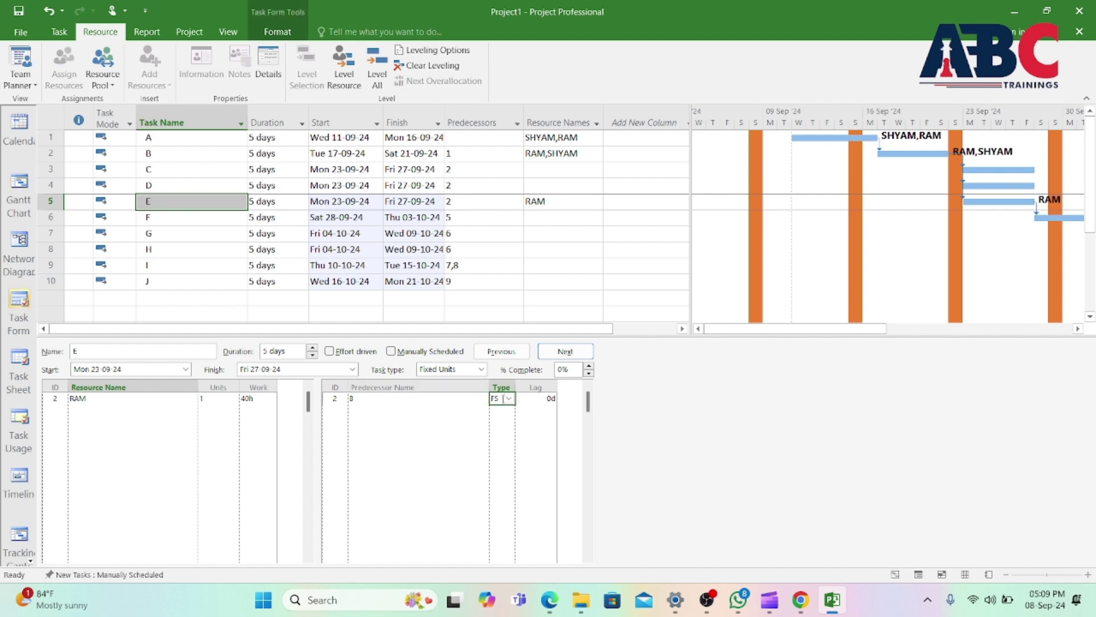
pyautogui.click(501, 398)
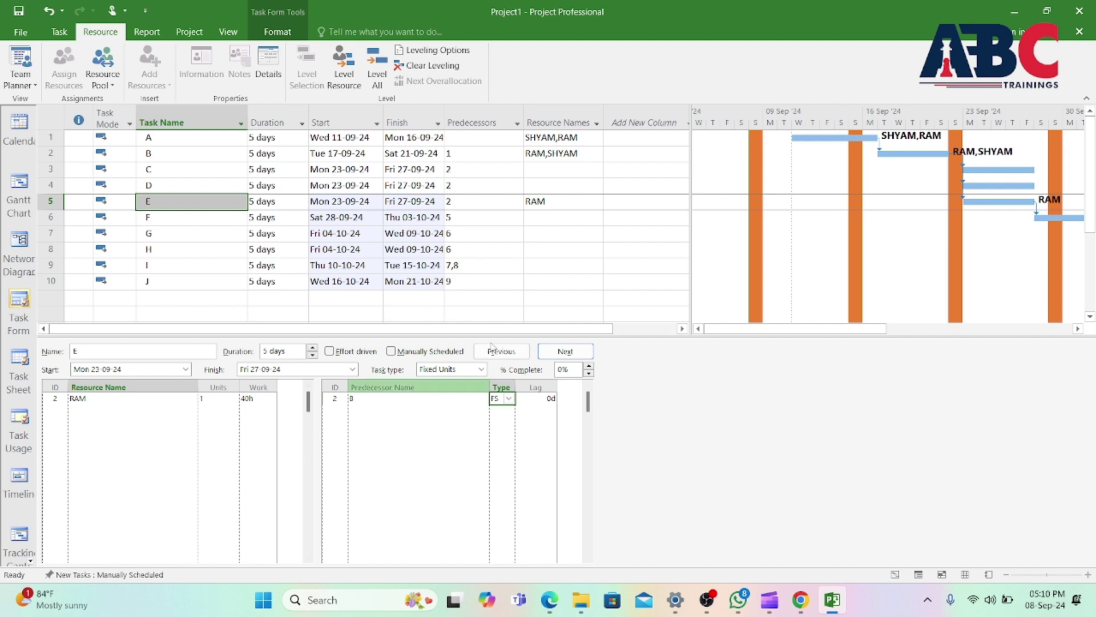
# Step back and forth through tasks C, D and E in the Task Form to review their resources and predecessors
pyautogui.press('Up')
pyautogui.press('Up')
pyautogui.press('Down')
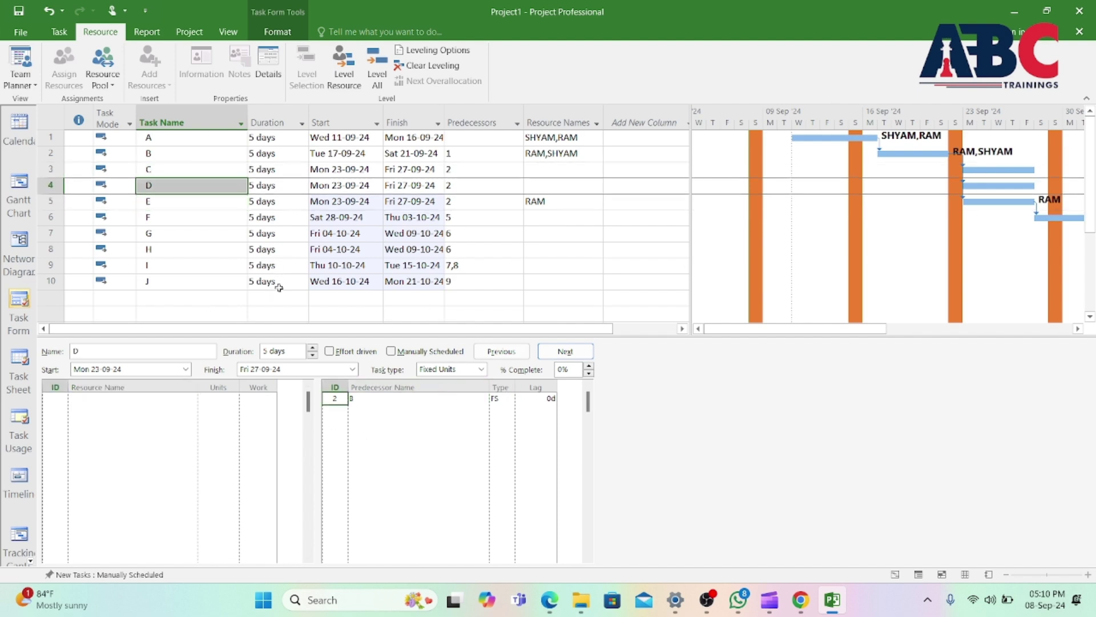
pyautogui.press('Down')
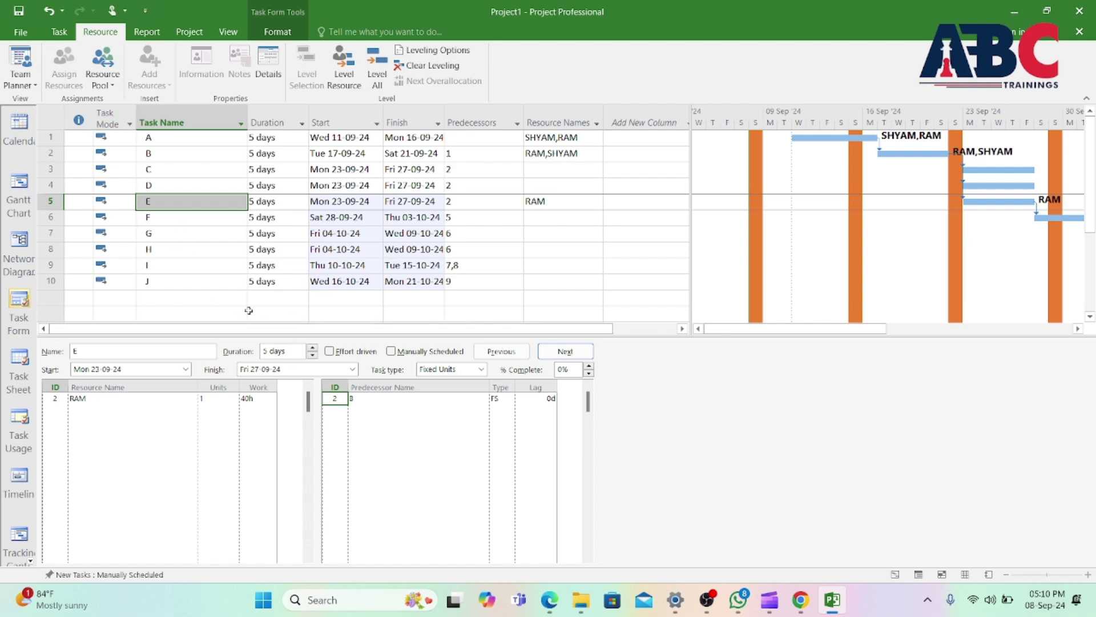
pyautogui.press('Up')
pyautogui.press('Up')
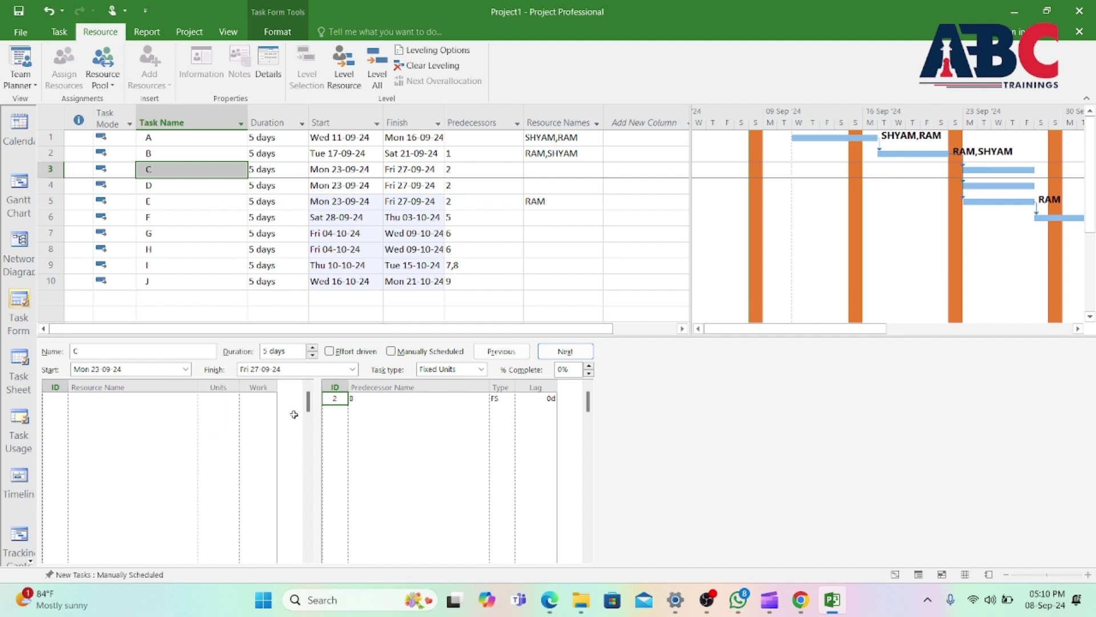
# Create a new blank project and open the Standard calendar's work weeks in Change Working Time
pyautogui.click(17, 33)
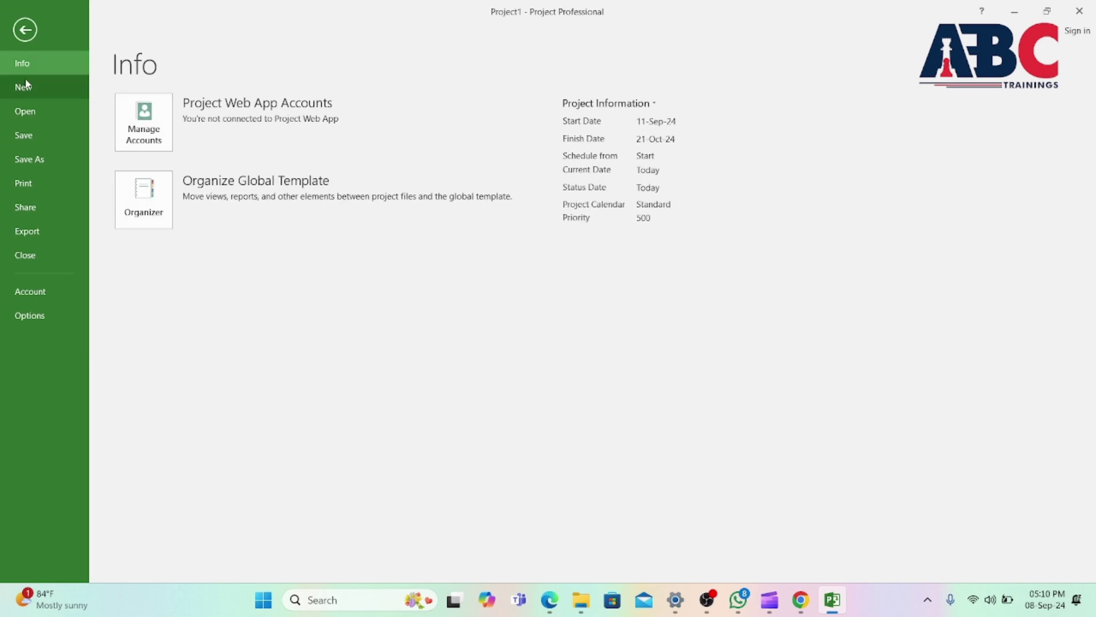
pyautogui.click(24, 85)
pyautogui.click(231, 178)
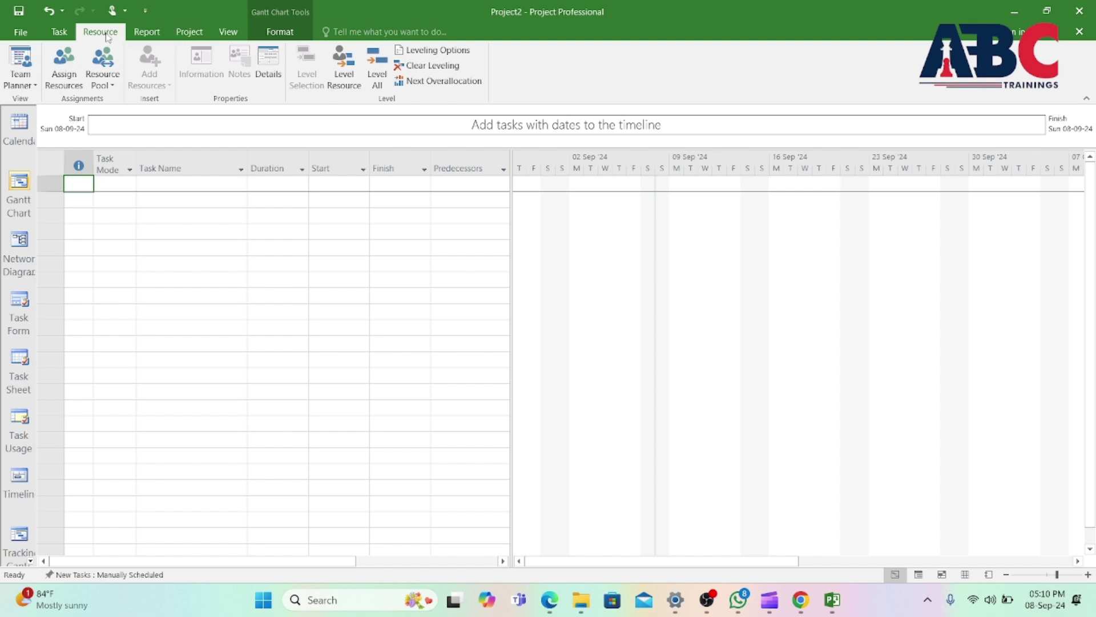
pyautogui.click(189, 32)
pyautogui.click(294, 86)
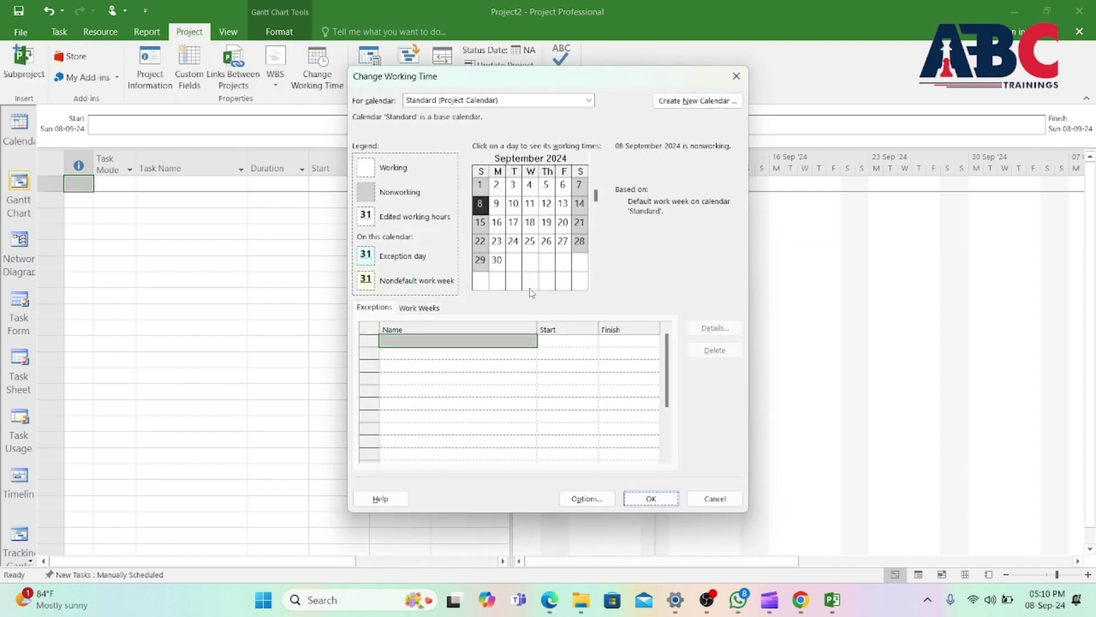
pyautogui.click(421, 308)
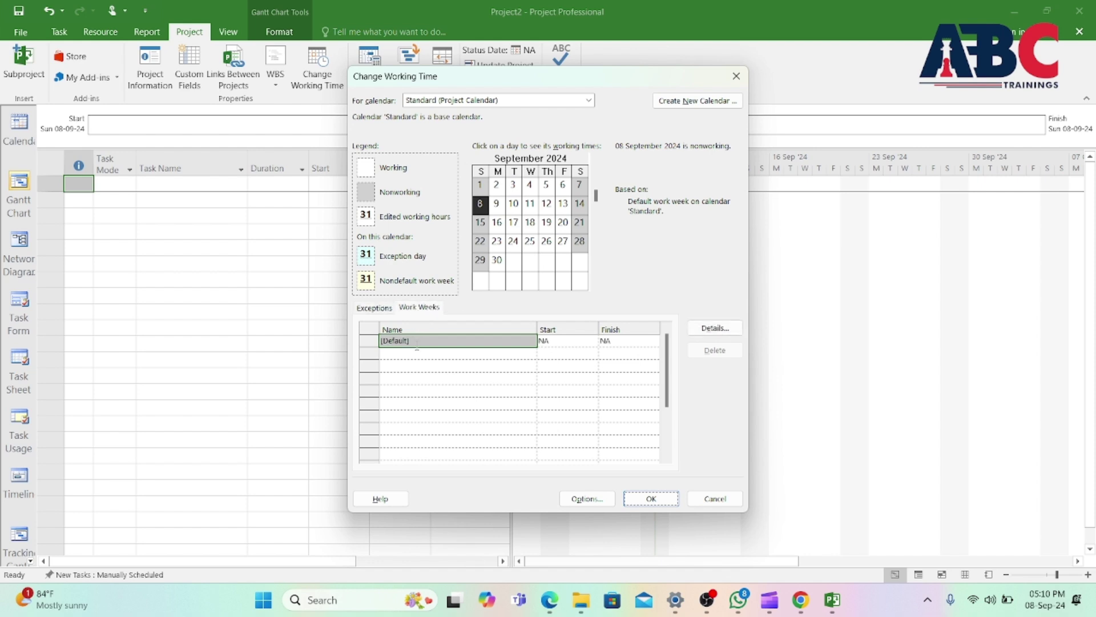
pyautogui.click(697, 330)
pyautogui.moveTo(449, 265); pyautogui.dragTo(452, 323)
pyautogui.click(567, 382)
pyautogui.click(714, 328)
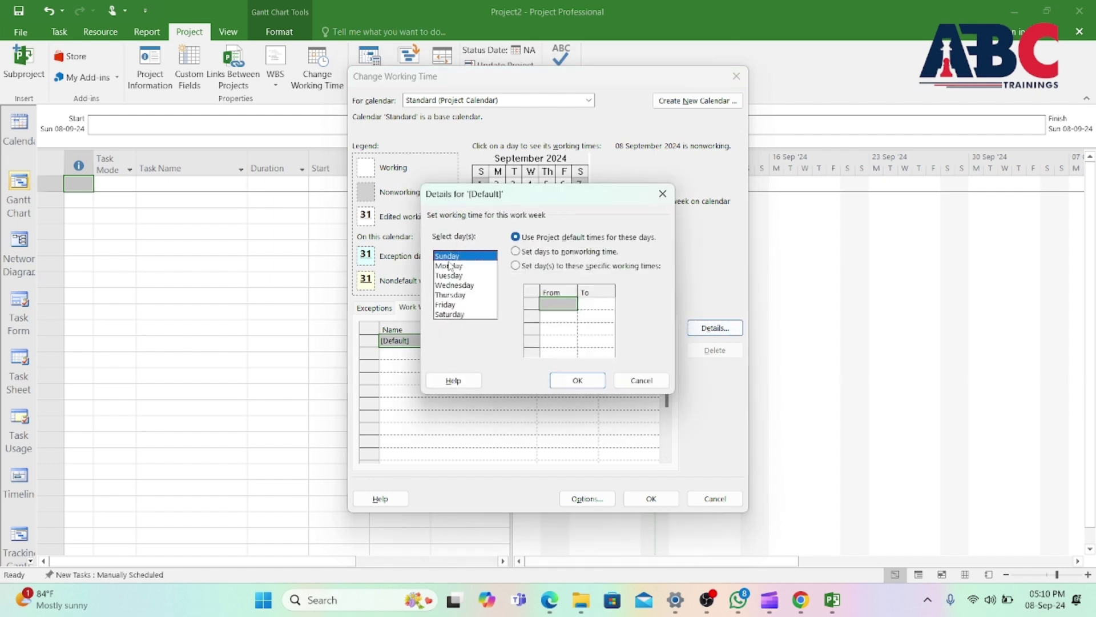
pyautogui.moveTo(449, 256); pyautogui.dragTo(463, 312)
pyautogui.click(516, 265)
pyautogui.click(577, 380)
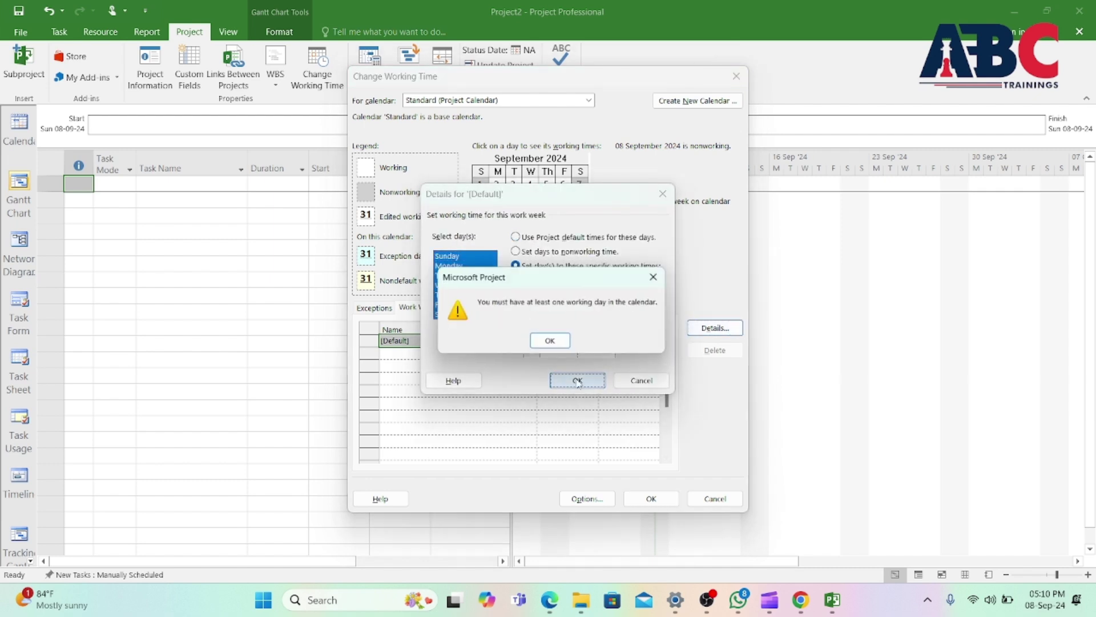
pyautogui.click(553, 344)
pyautogui.click(591, 383)
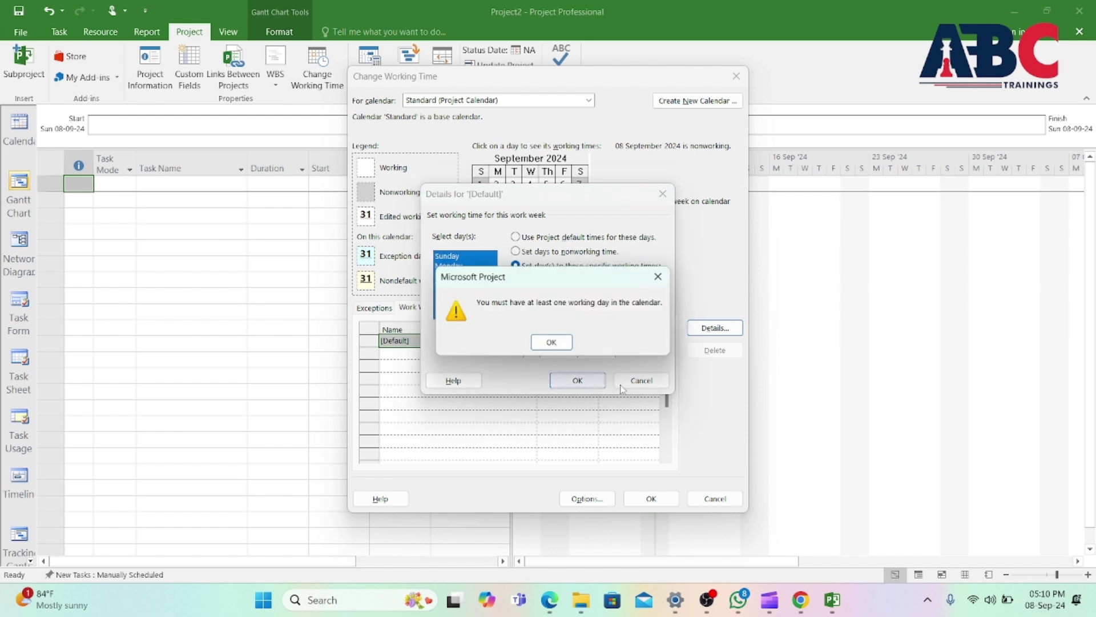
pyautogui.click(658, 276)
pyautogui.click(641, 380)
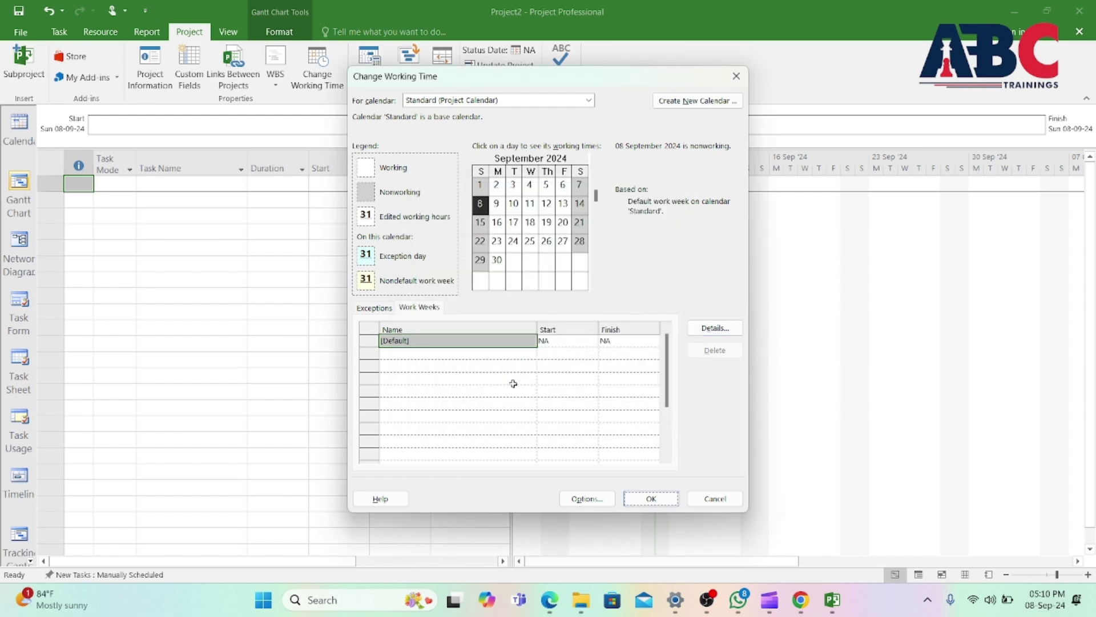
# Set Monday through Saturday of the default work week to specific working times, 08:00 AM to 12:00 PM and 01:00 PM to 05:00 PM
pyautogui.click(502, 403)
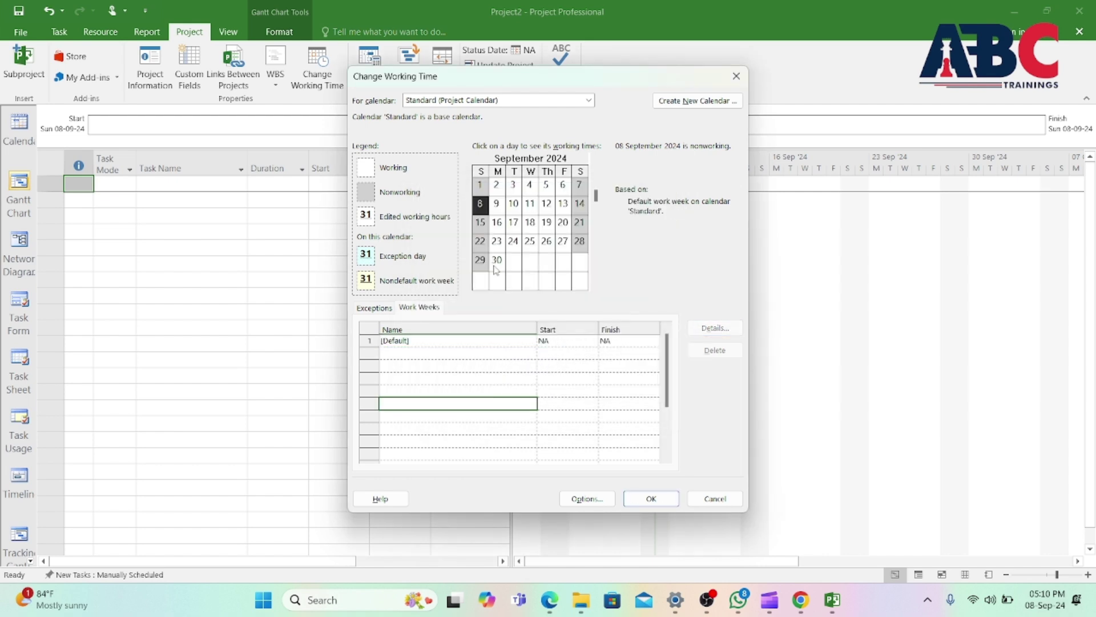
pyautogui.click(443, 345)
pyautogui.click(715, 328)
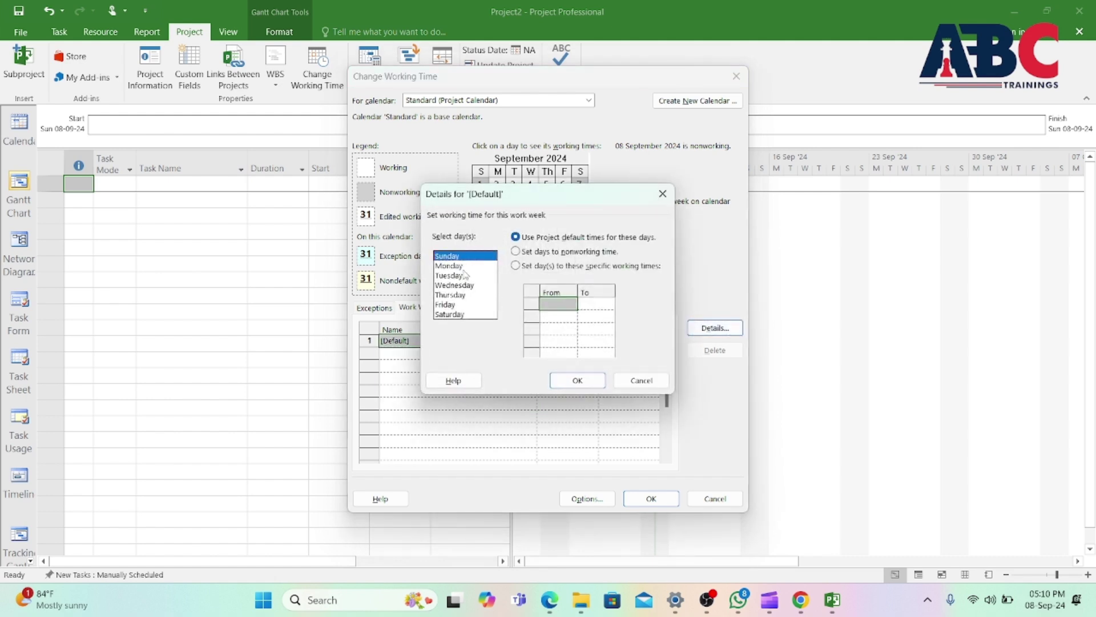
pyautogui.moveTo(465, 266); pyautogui.dragTo(467, 343)
pyautogui.click(516, 265)
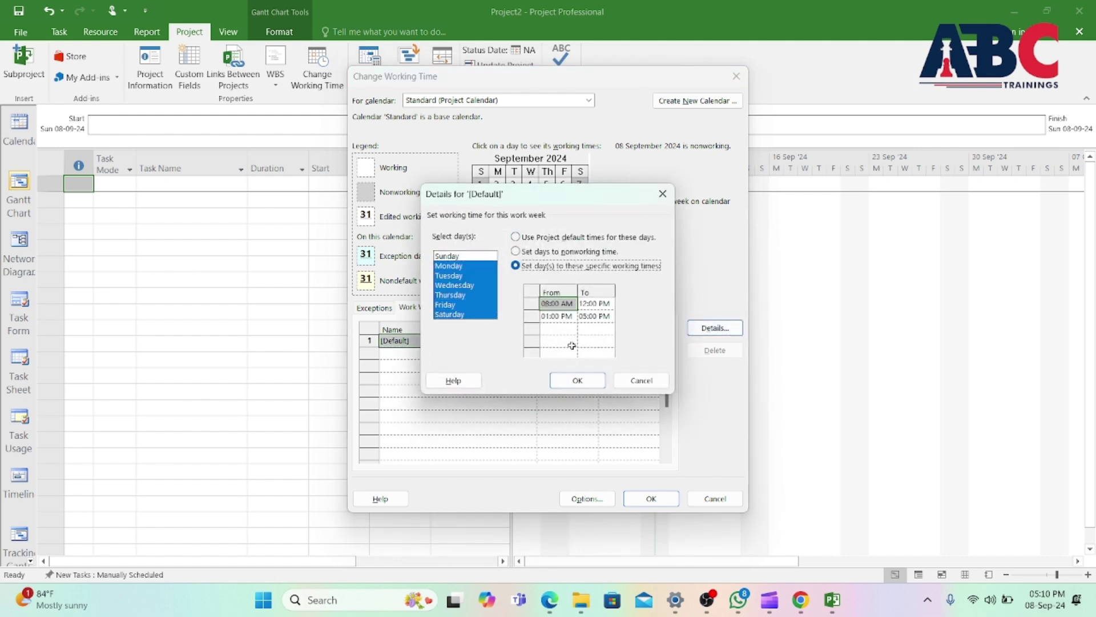
pyautogui.click(577, 381)
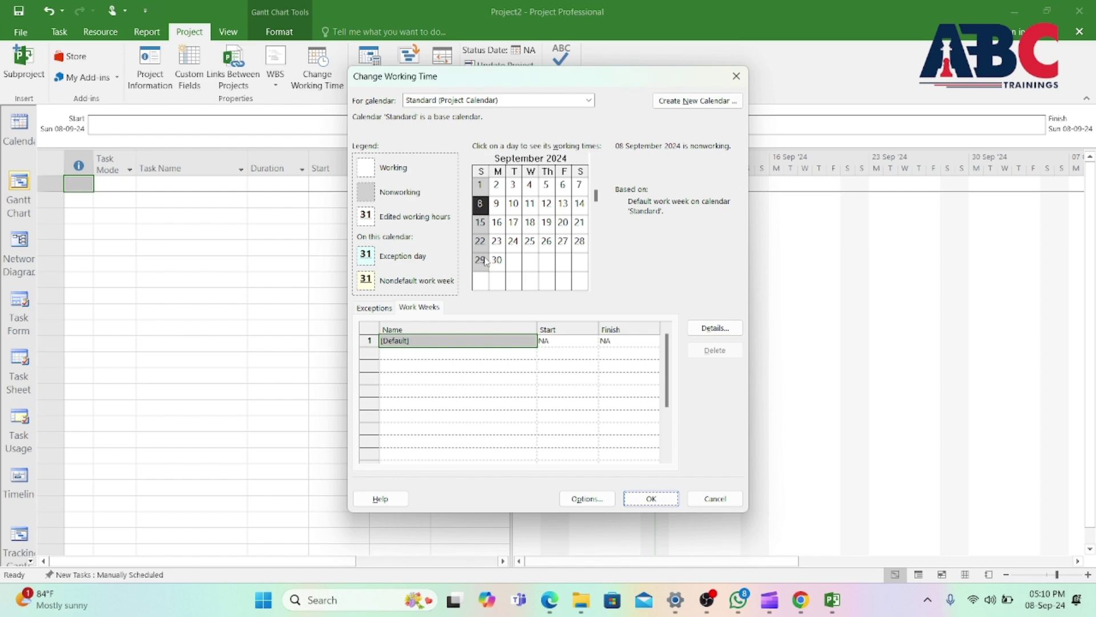
# Set the project's week to start on Monday in the calendar options and apply the working time changes
pyautogui.click(595, 492)
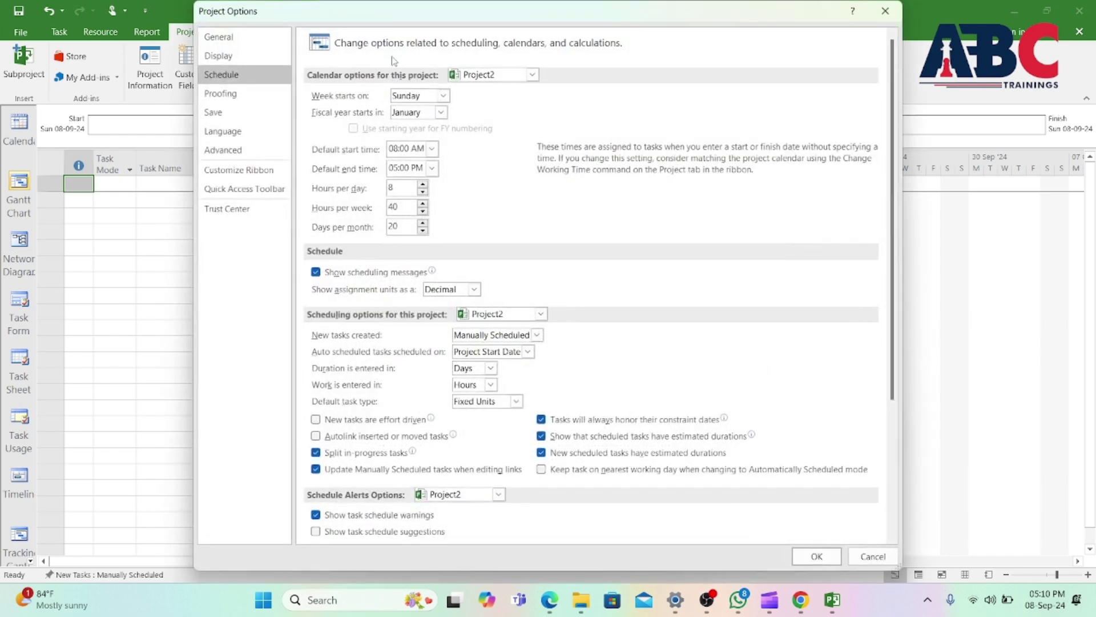
pyautogui.click(415, 96)
pyautogui.click(416, 117)
pyautogui.click(816, 556)
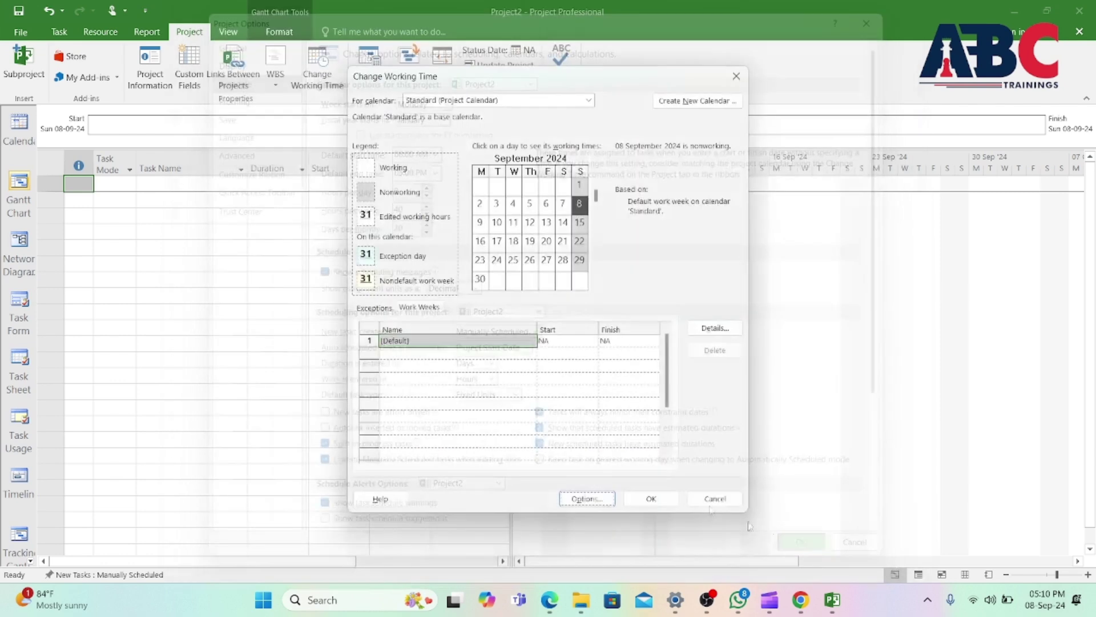
pyautogui.click(649, 498)
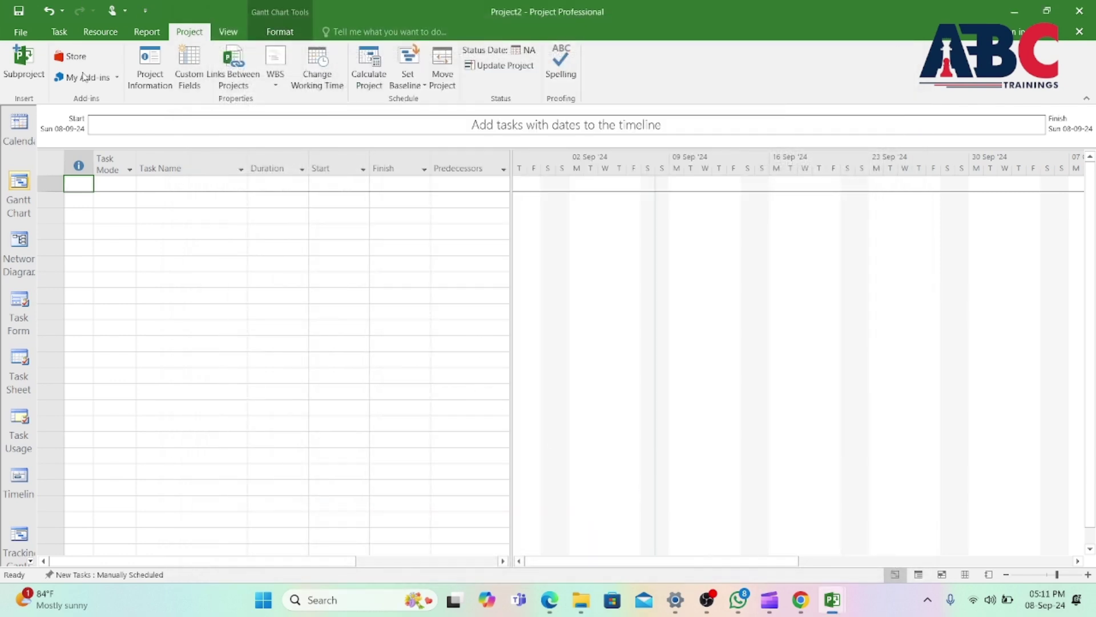
# Widen the task table, shade the Gantt chart's nonworking time light orange for the Standard project calendar, and review the project information
pyautogui.moveTo(509, 266); pyautogui.dragTo(561, 266)
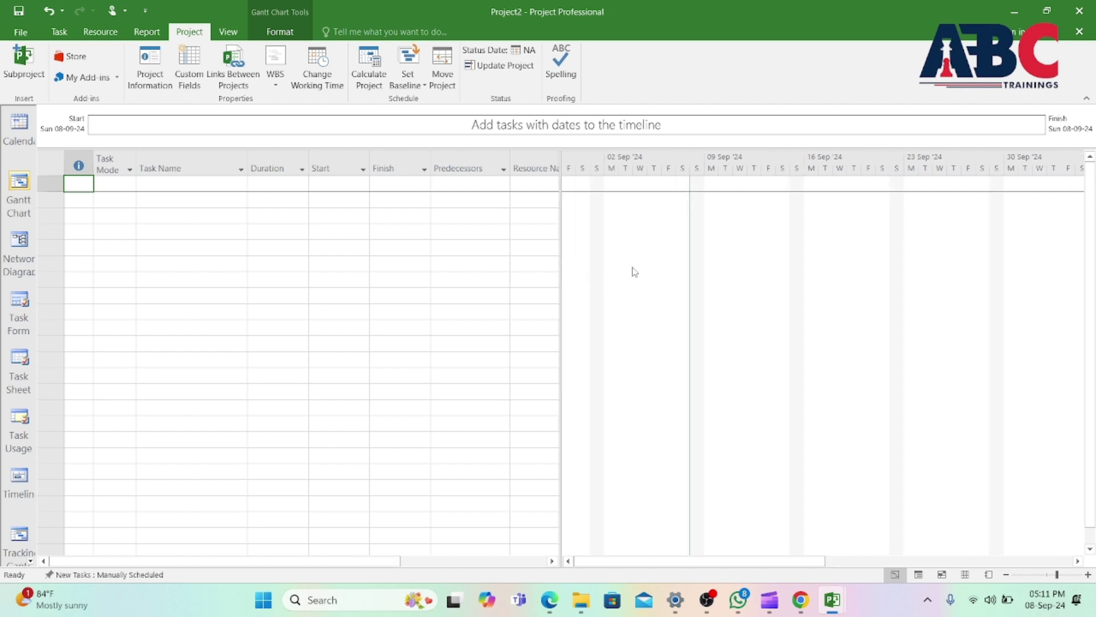
pyautogui.rightClick(633, 272)
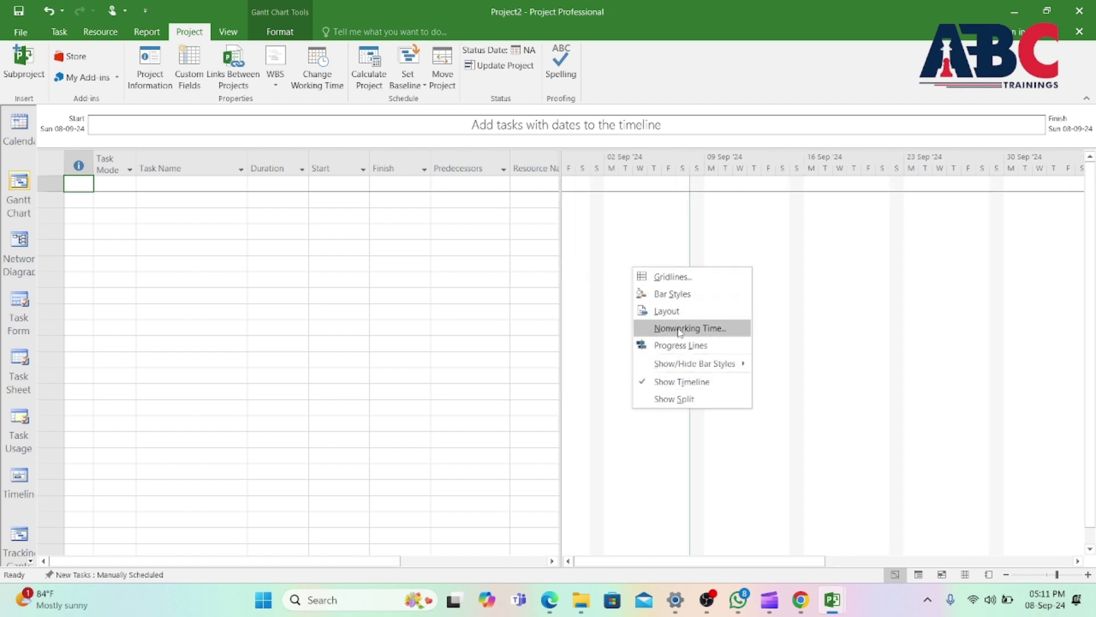
pyautogui.click(679, 330)
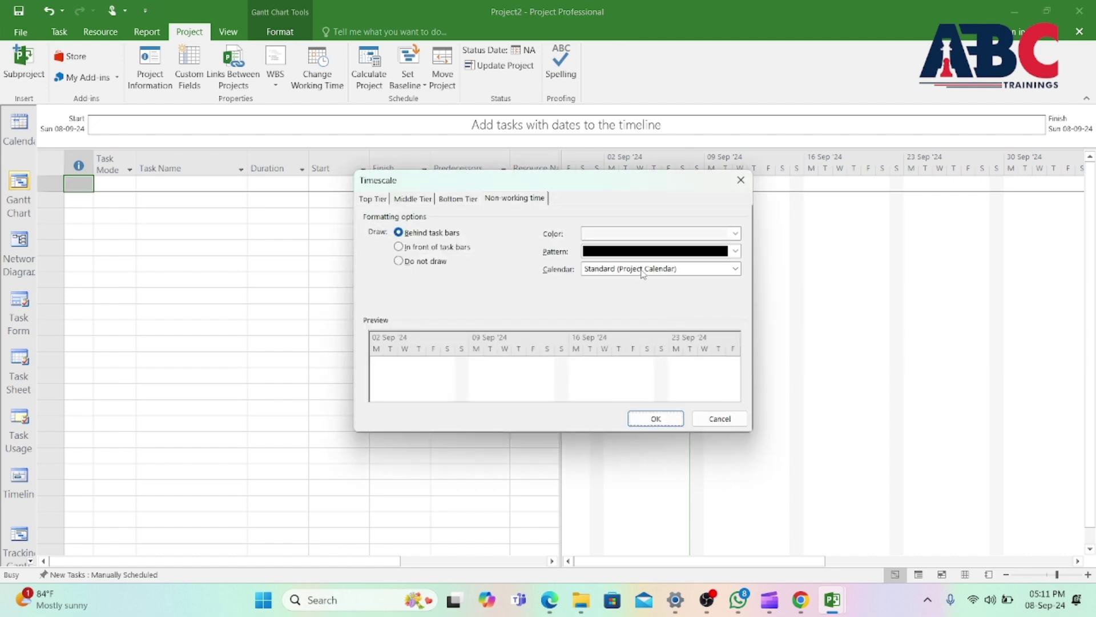
pyautogui.click(643, 273)
pyautogui.click(645, 314)
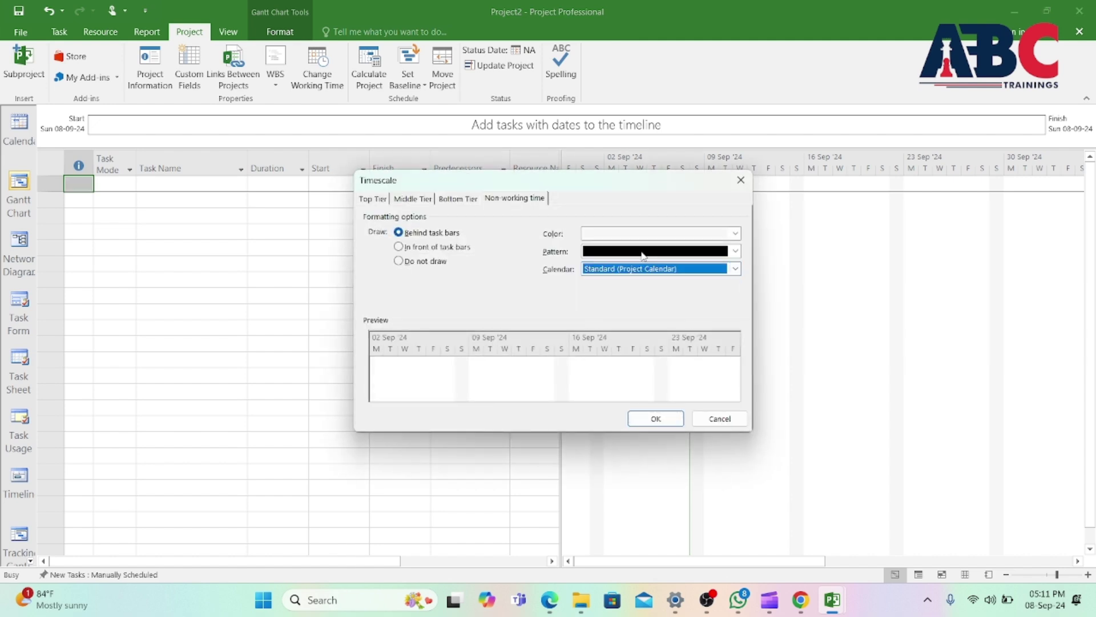
pyautogui.click(643, 255)
pyautogui.click(633, 234)
pyautogui.click(632, 234)
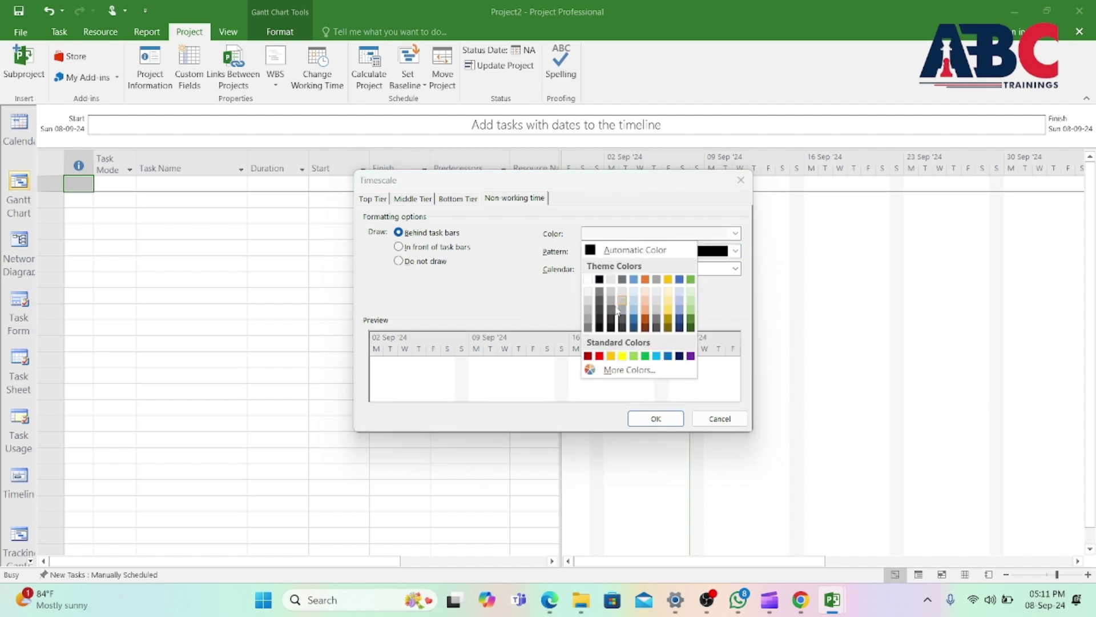
pyautogui.click(645, 300)
pyautogui.click(650, 418)
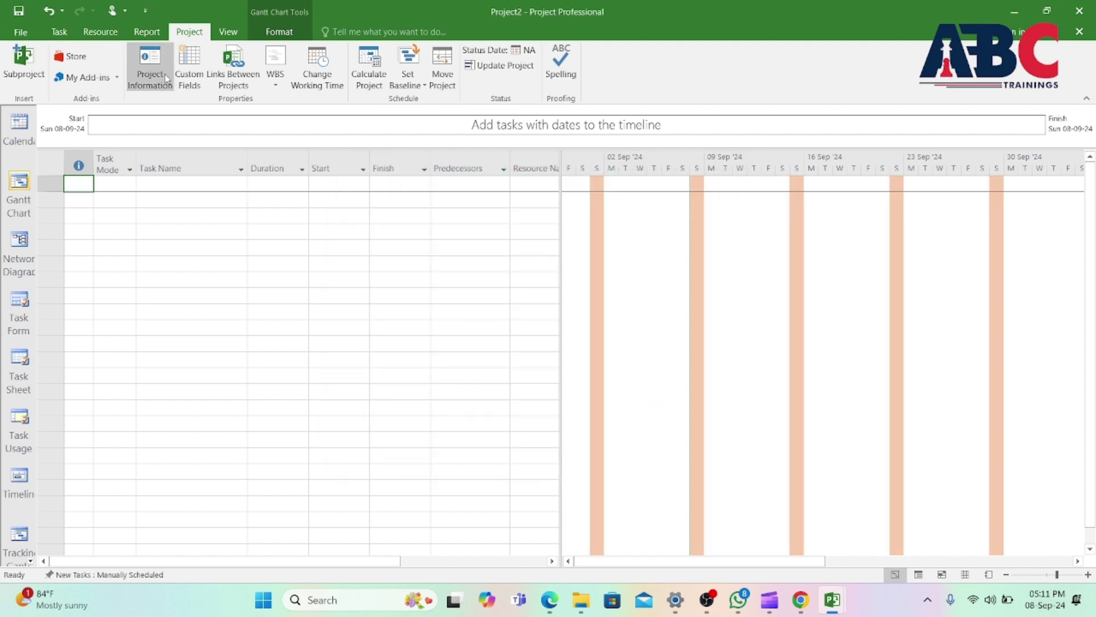
pyautogui.click(152, 69)
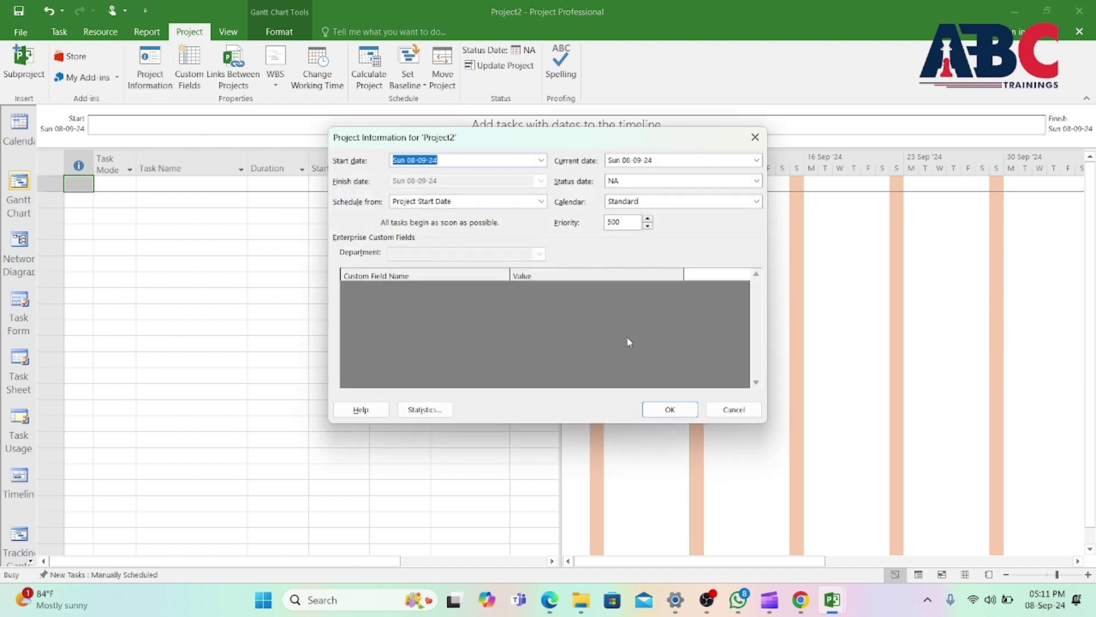
pyautogui.click(673, 416)
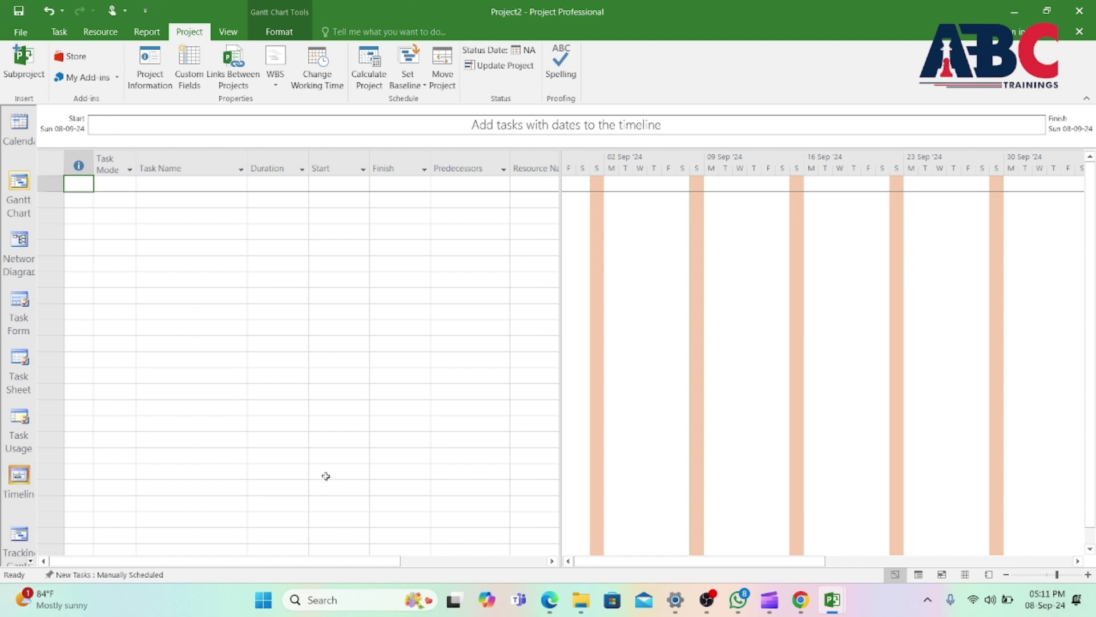
# Enter seven tasks named A, B, C, D, E, F and G in the first rows of the task table
pyautogui.click(166, 186)
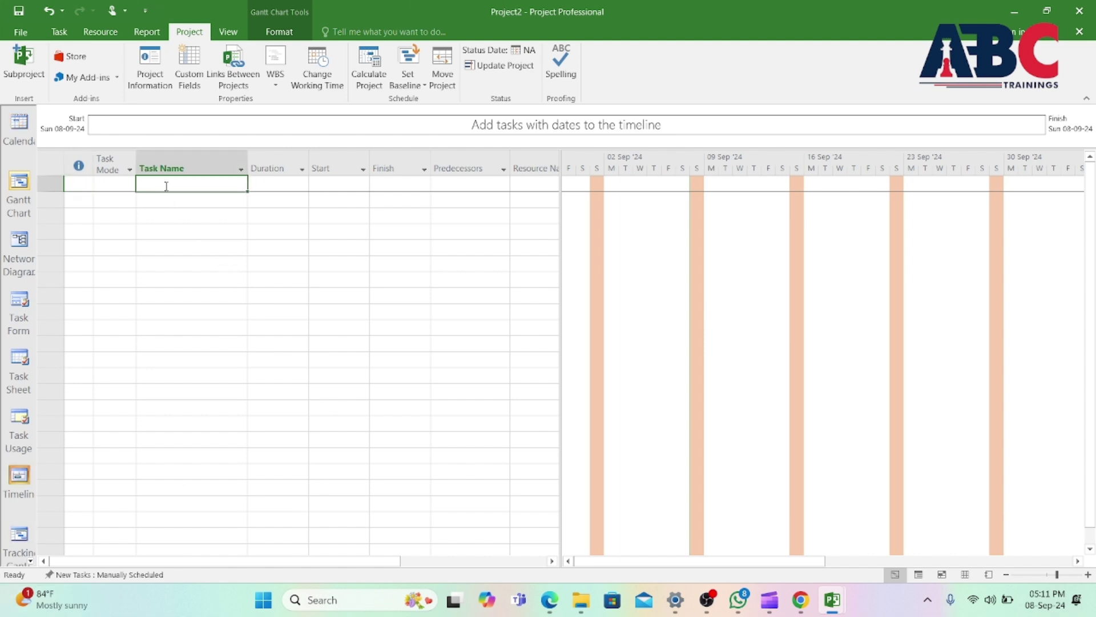
pyautogui.write('A')
pyautogui.press('Return')
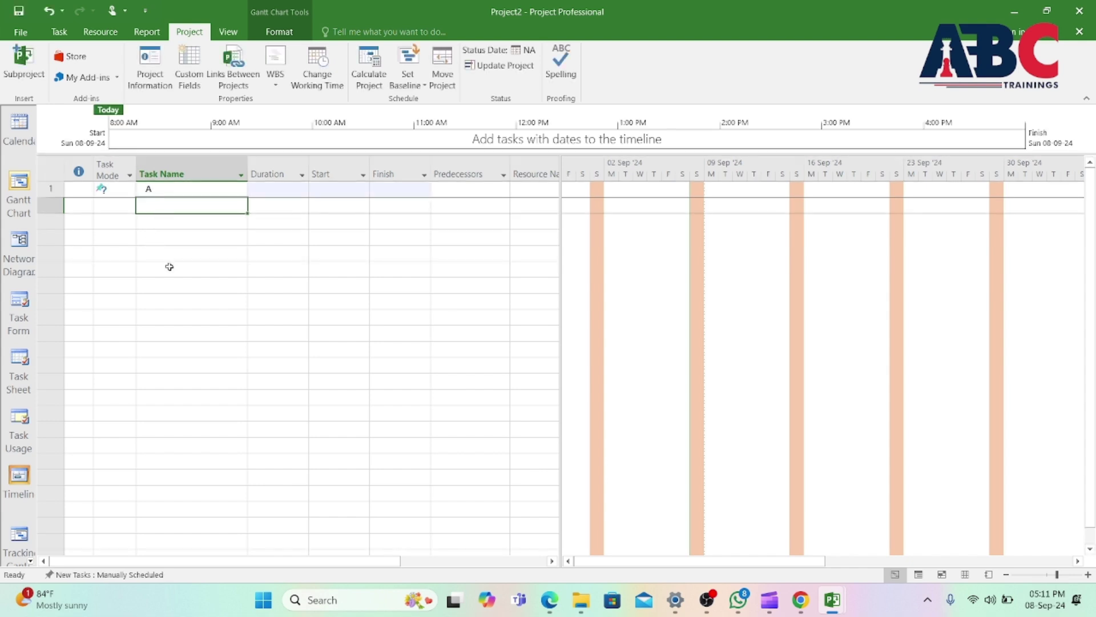
pyautogui.write('B')
pyautogui.press('Return')
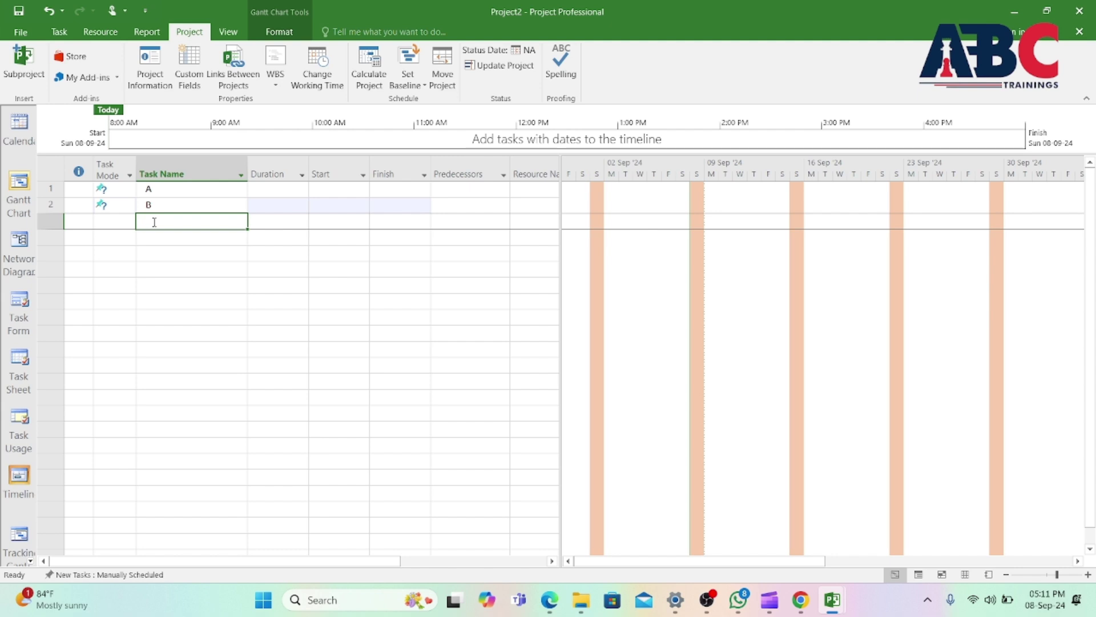
pyautogui.write('C')
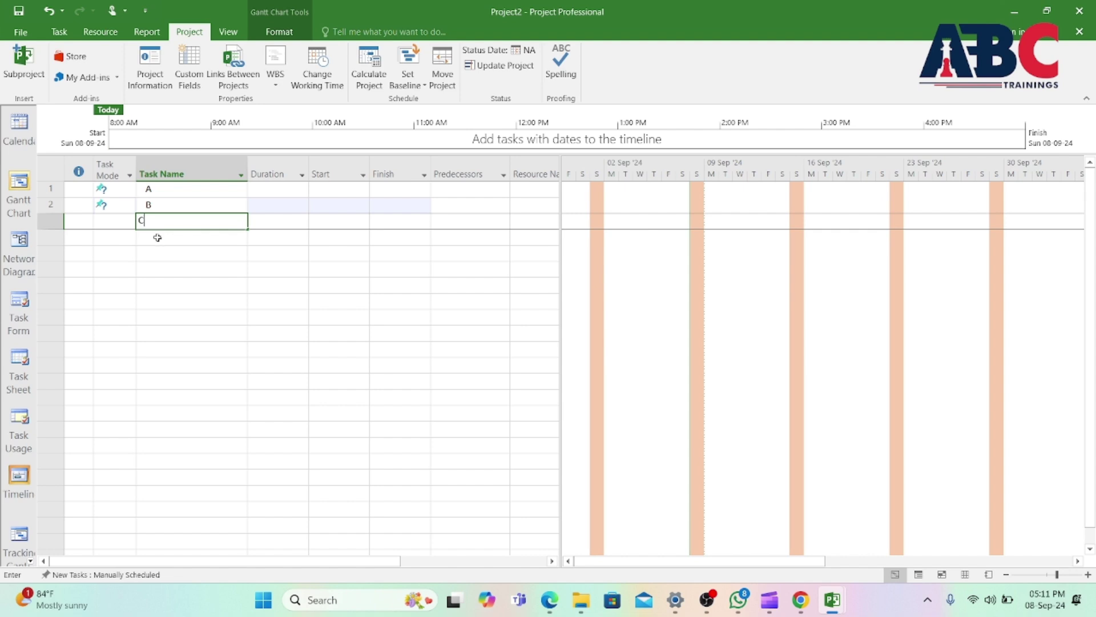
pyautogui.press('Return')
pyautogui.write('D')
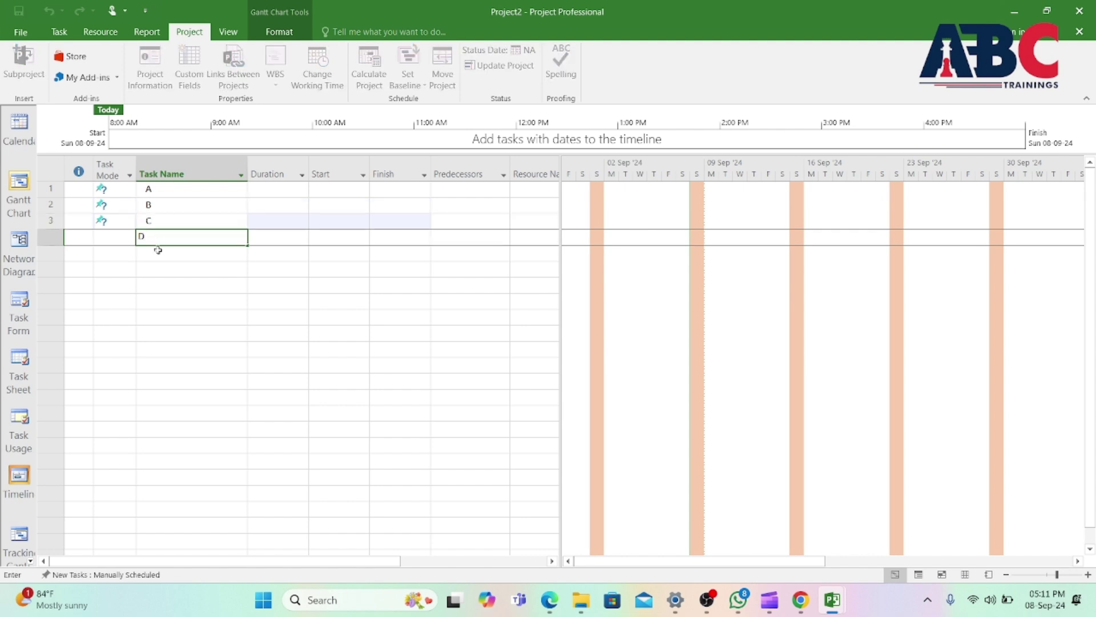
pyautogui.press('Return')
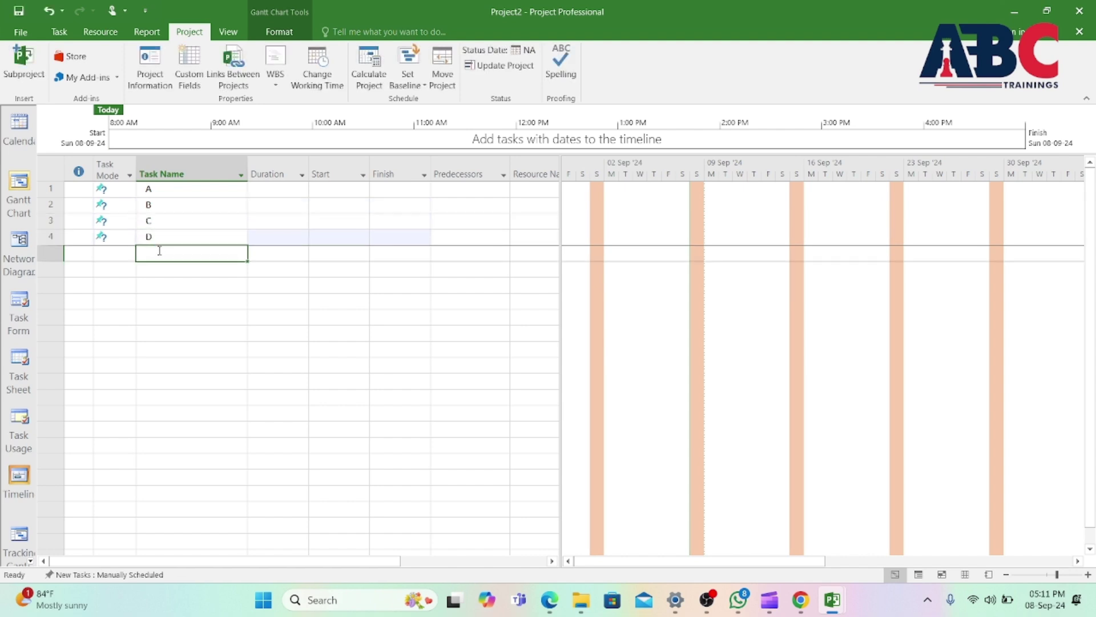
pyautogui.write('E')
pyautogui.press('Return')
pyautogui.write('F')
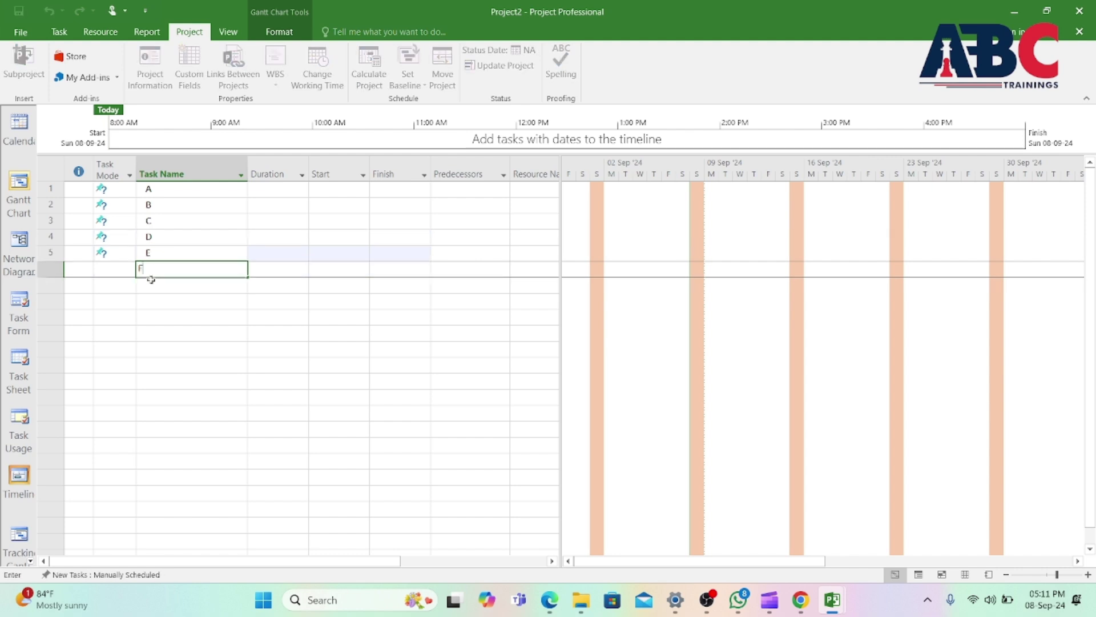
pyautogui.press('Return')
pyautogui.write('G')
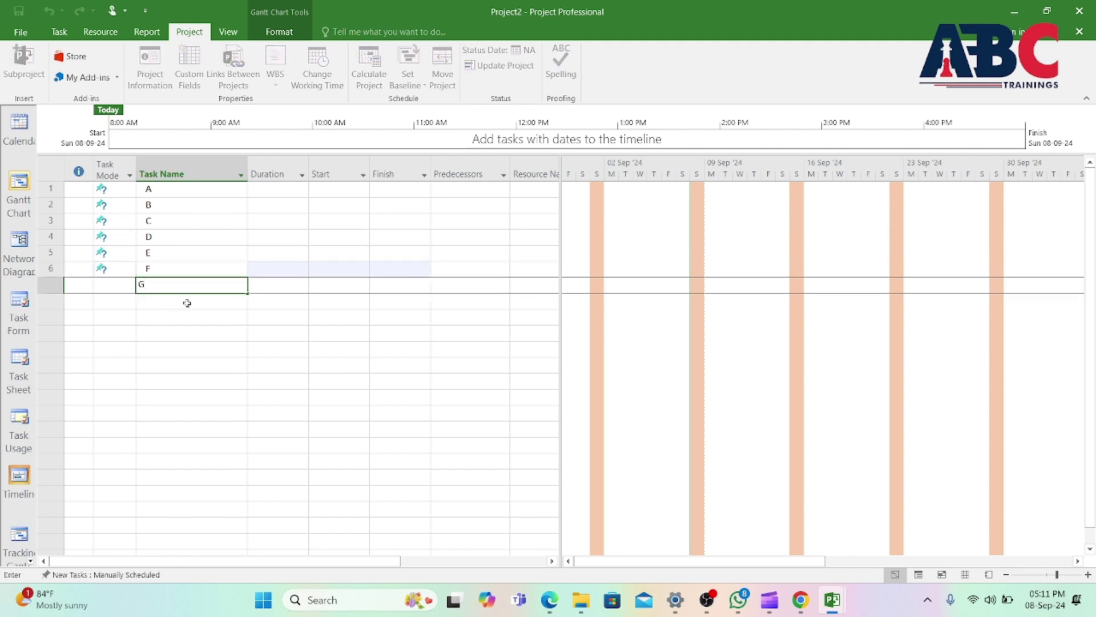
pyautogui.doubleClick(187, 302)
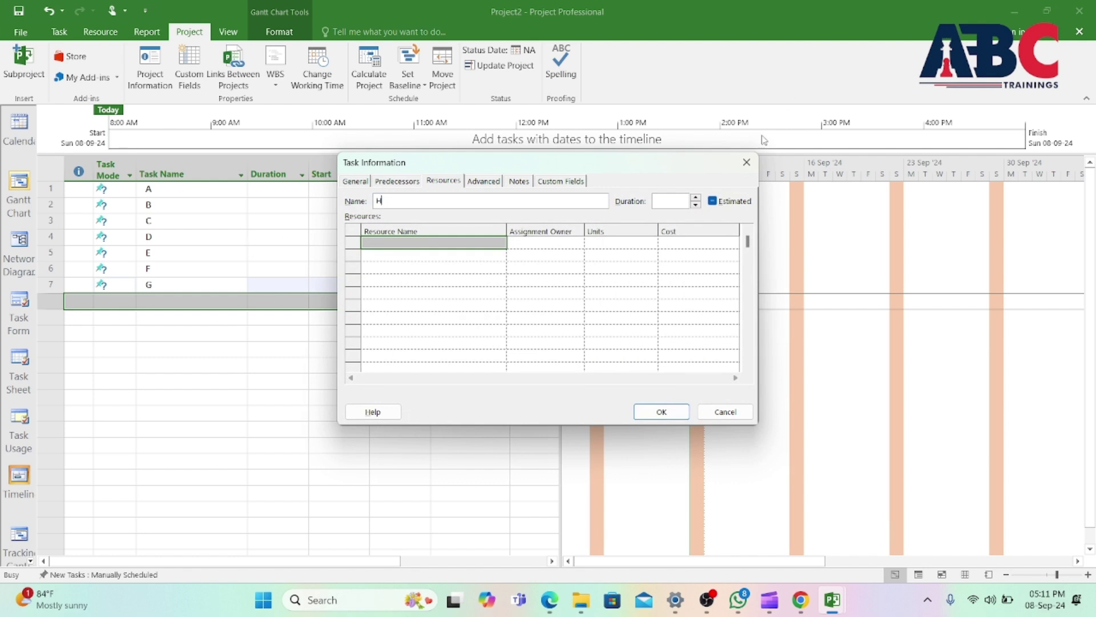
pyautogui.click(747, 162)
pyautogui.click(294, 367)
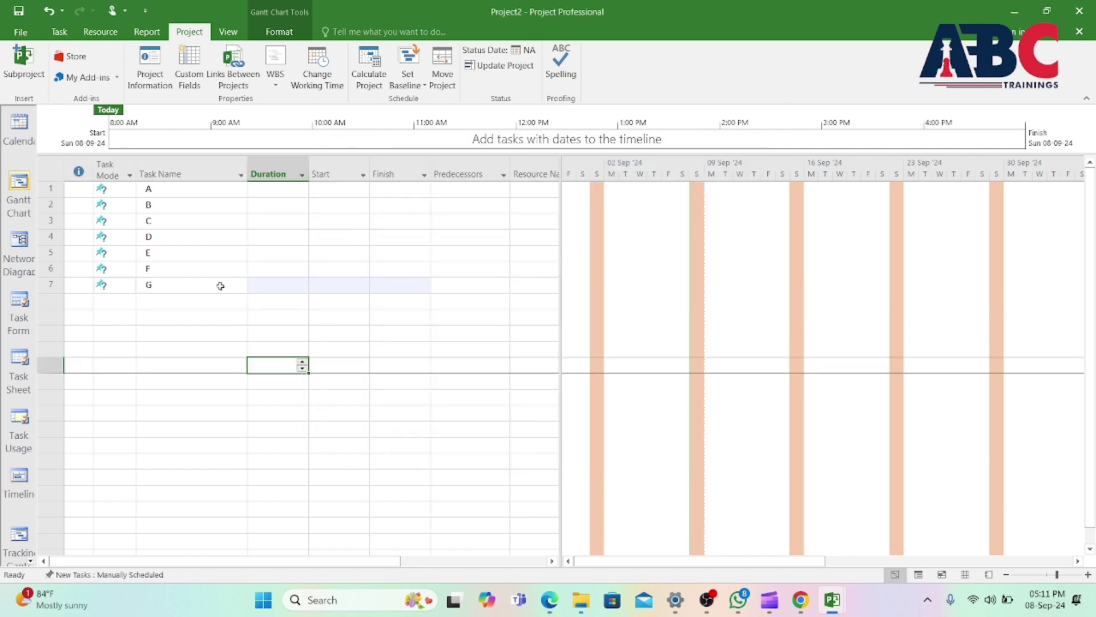
# Switch the task mode of all tasks A to G to Auto Schedule
pyautogui.moveTo(106, 189); pyautogui.dragTo(107, 278)
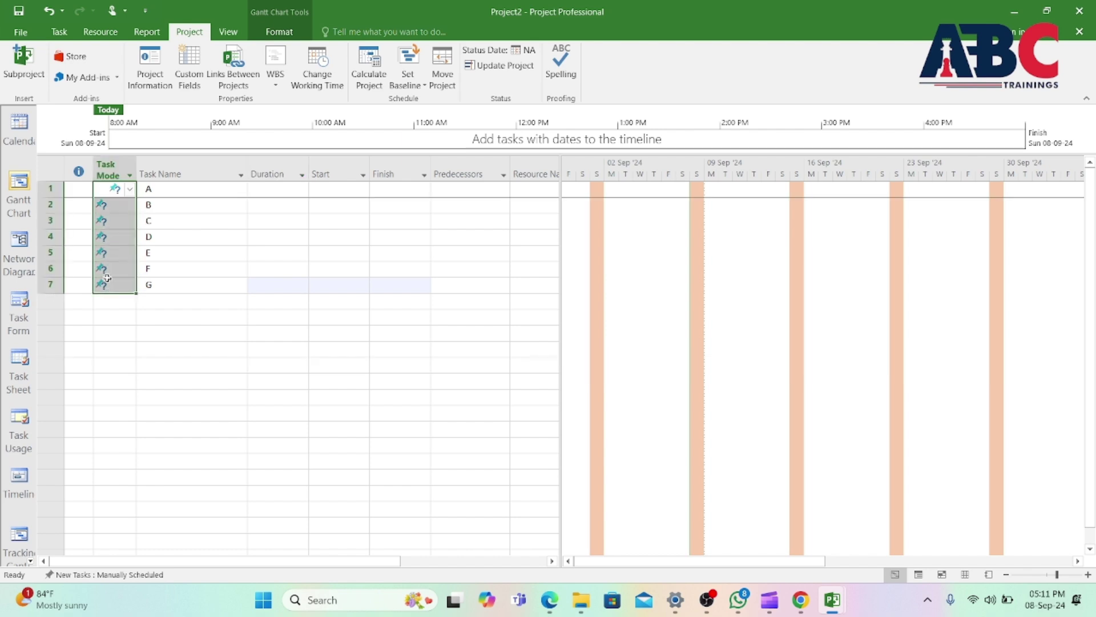
pyautogui.rightClick(107, 278)
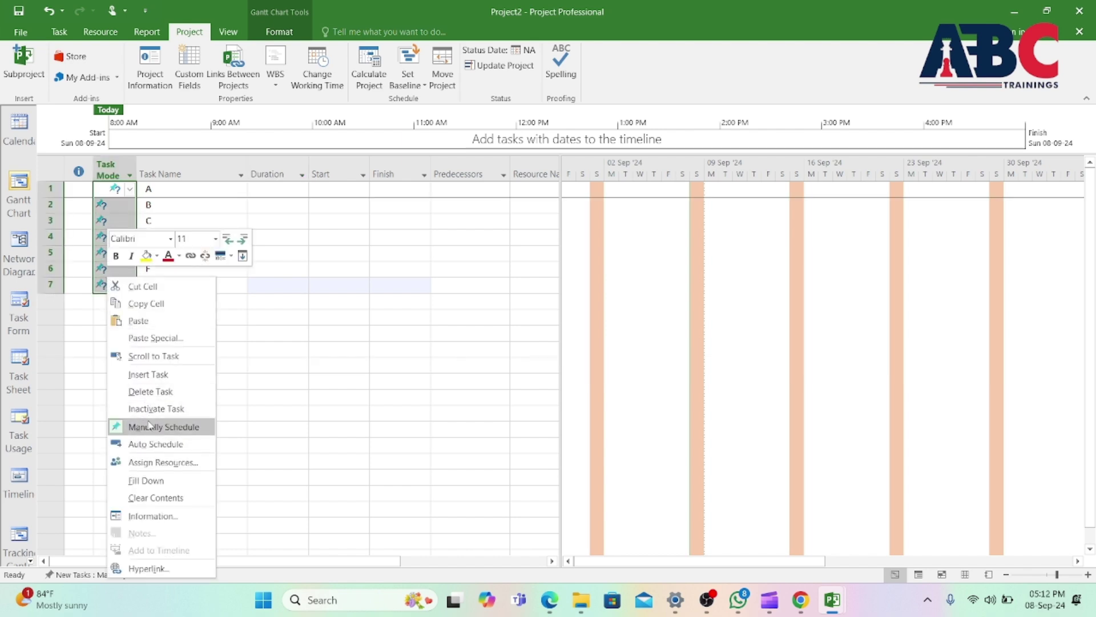
pyautogui.click(153, 443)
pyautogui.click(164, 418)
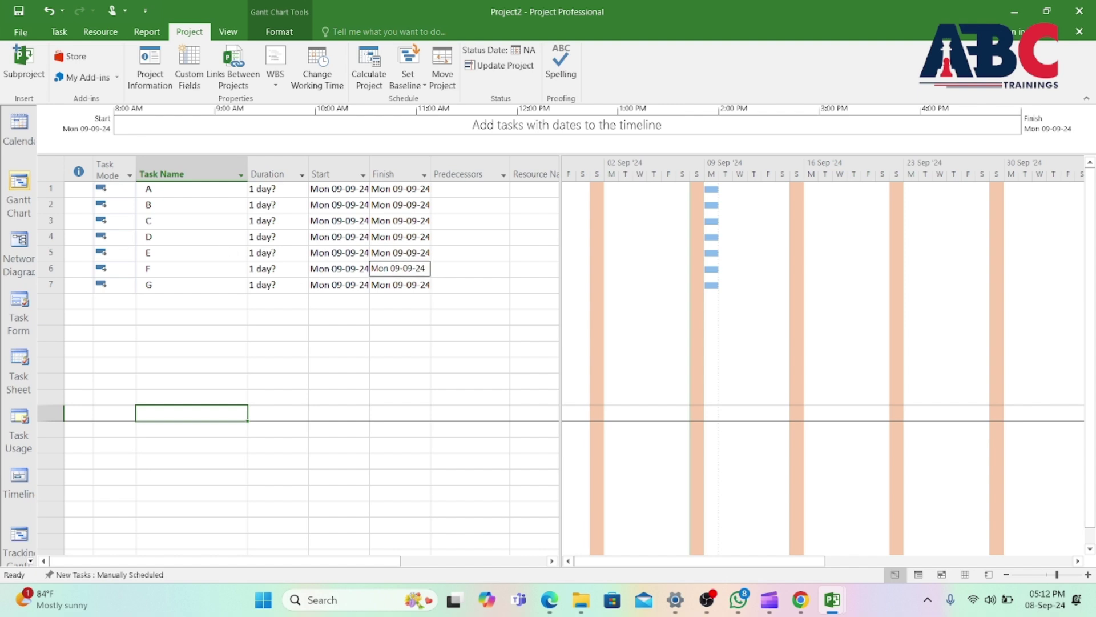
# Set task A's duration to 5 days and fill it down through task G
pyautogui.click(293, 191)
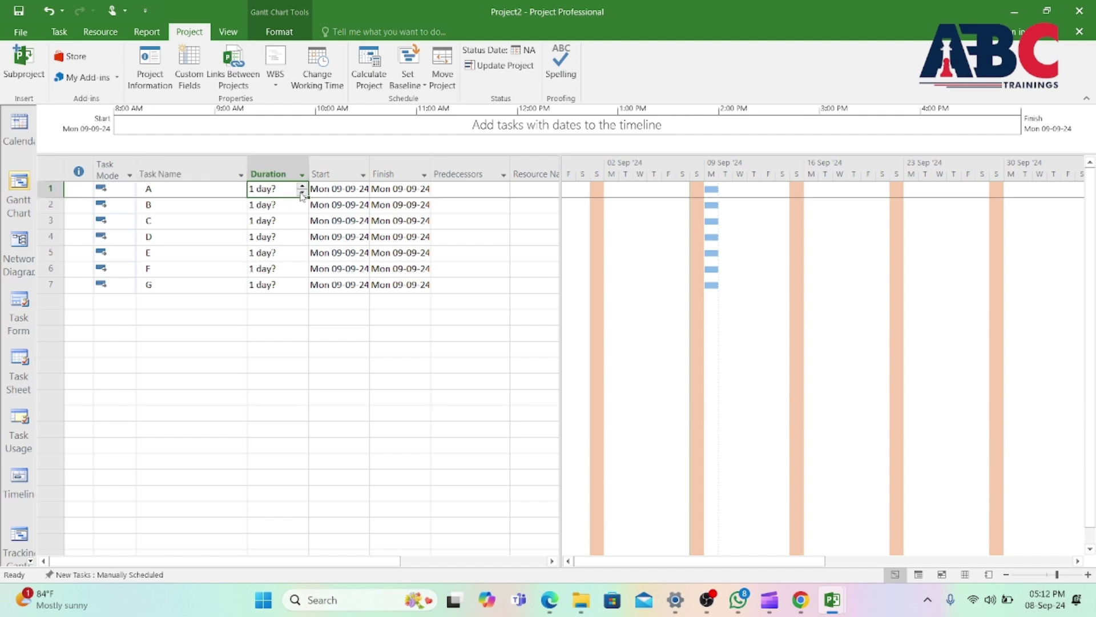
pyautogui.click(301, 193)
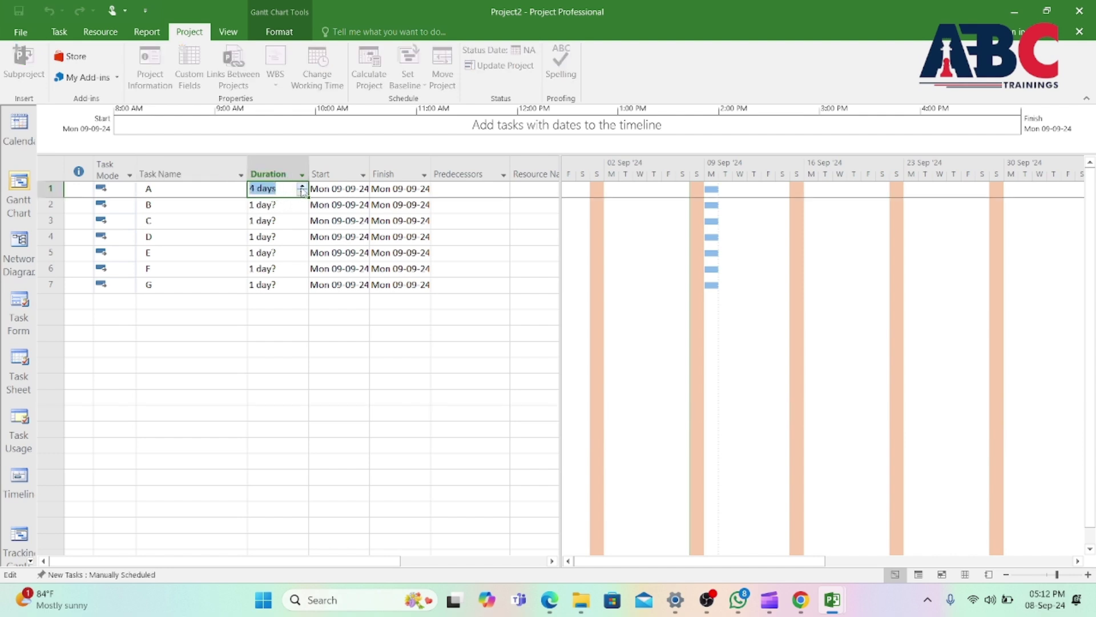
pyautogui.click(304, 196)
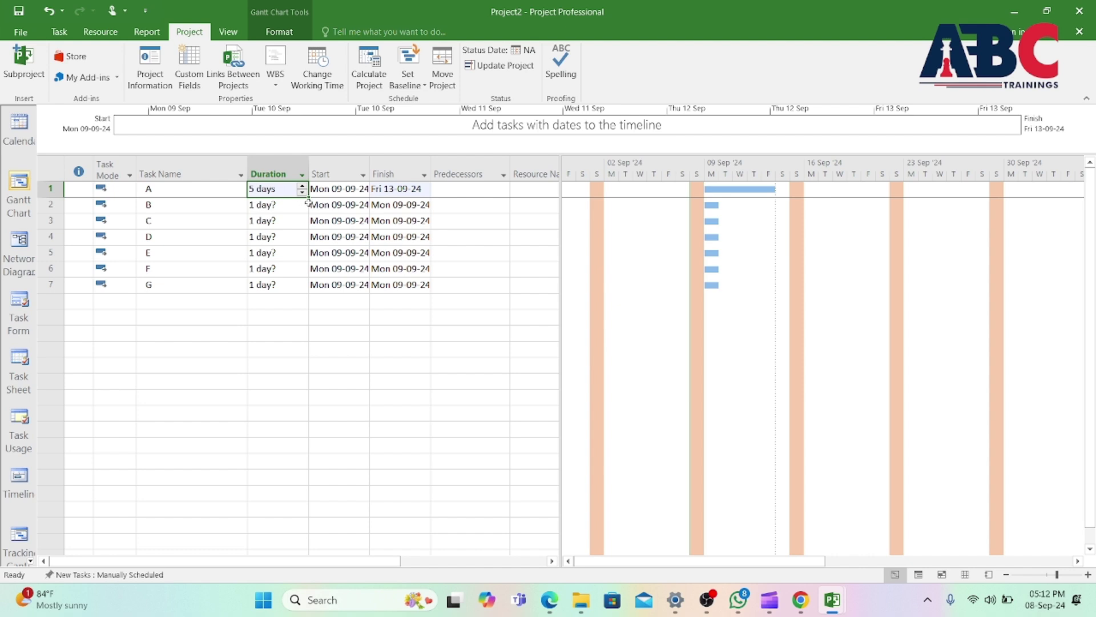
pyautogui.moveTo(307, 196); pyautogui.dragTo(296, 289)
pyautogui.click(294, 411)
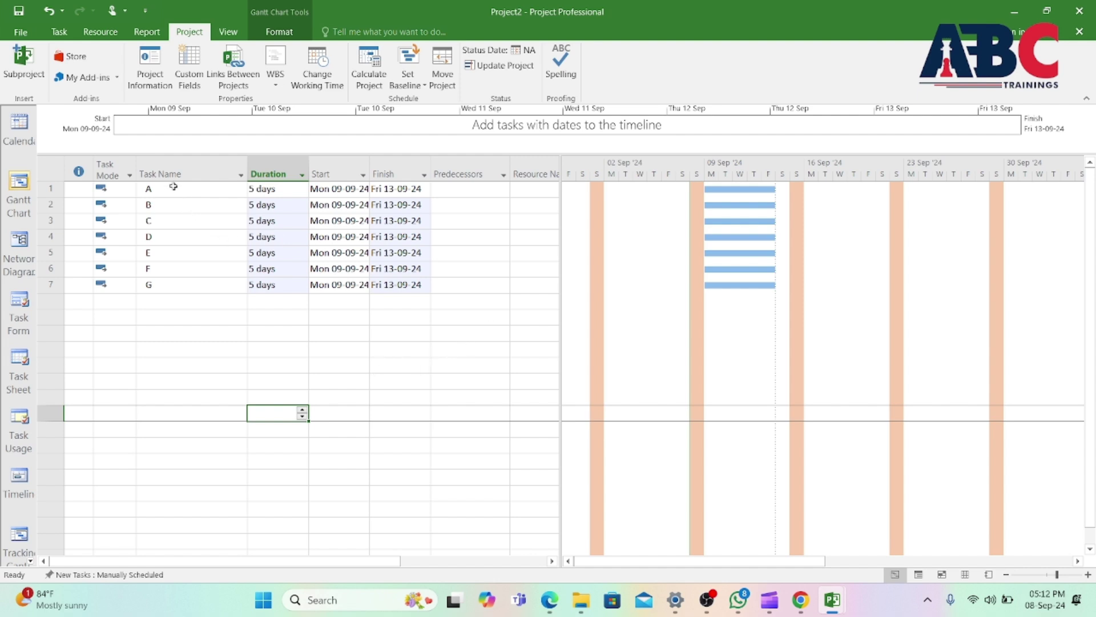
# Link tasks A through G in sequence so that each task follows the one before it
pyautogui.moveTo(173, 189); pyautogui.dragTo(161, 284)
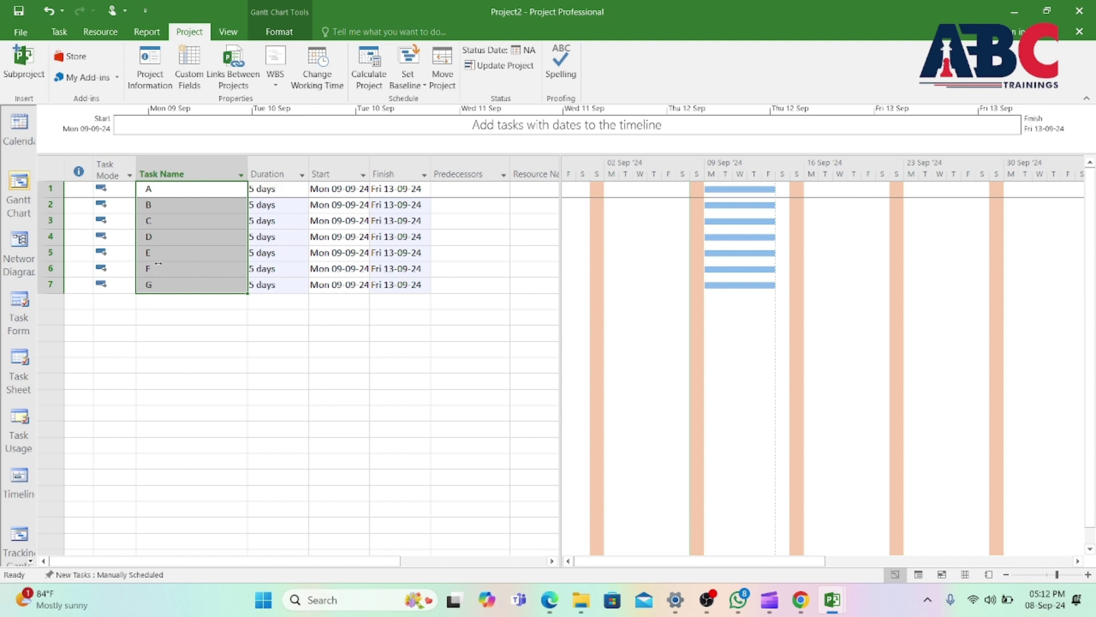
pyautogui.click(60, 33)
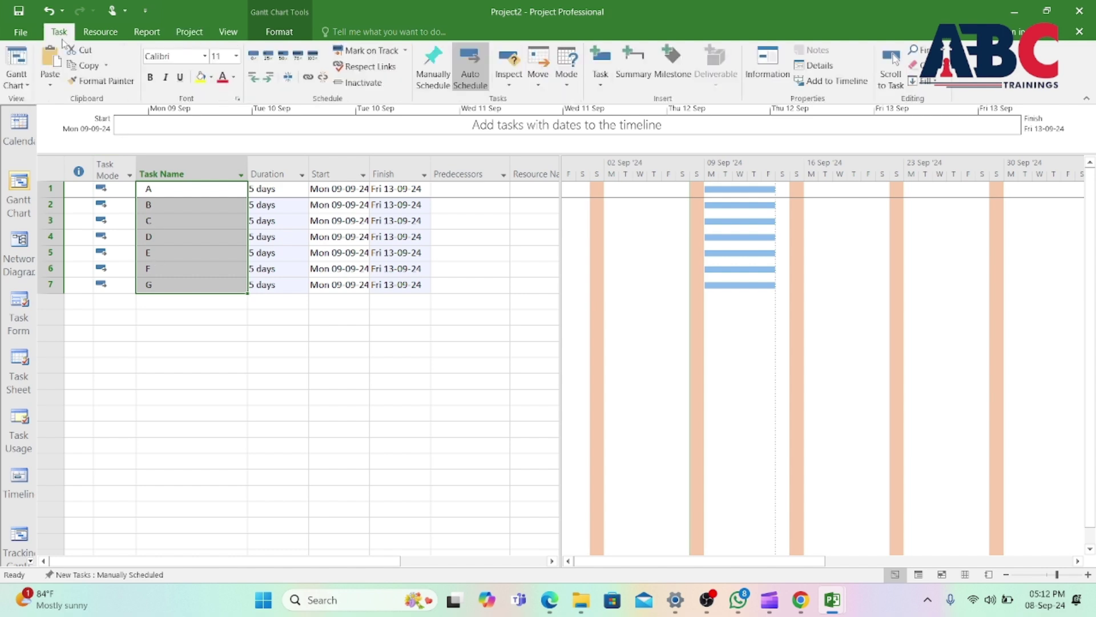
pyautogui.click(309, 77)
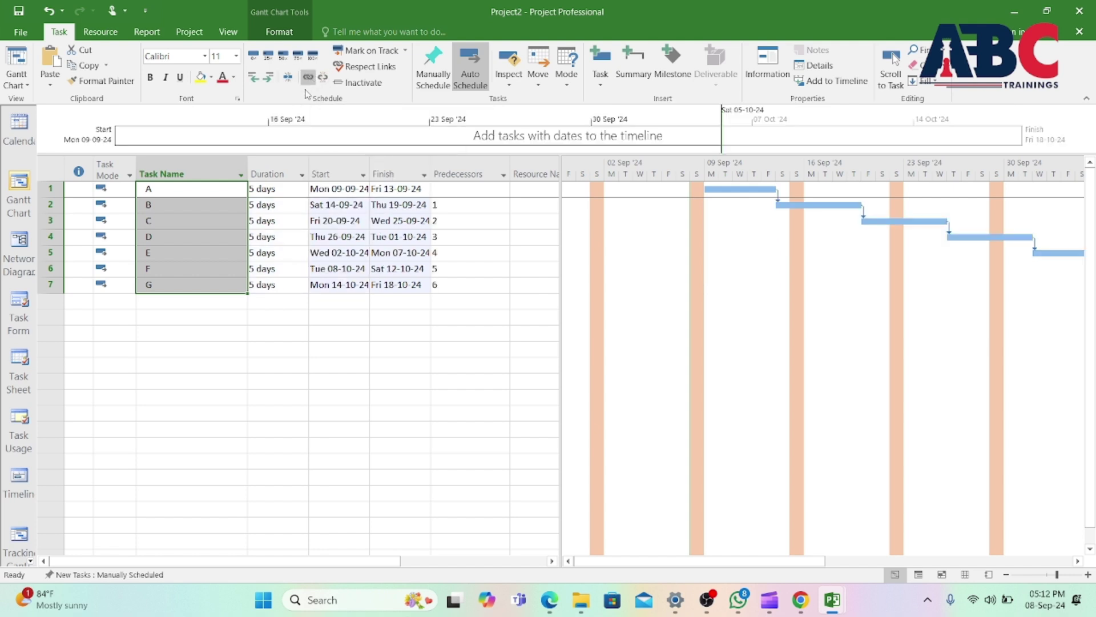
pyautogui.click(348, 431)
pyautogui.click(779, 216)
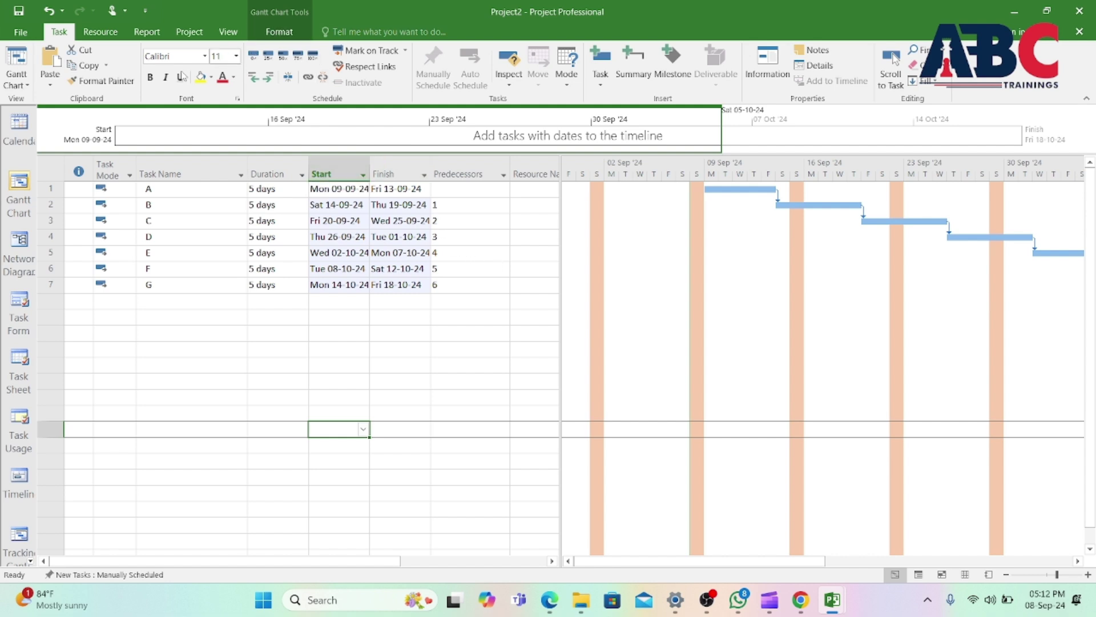
# Switch to the Resource Sheet and add three resources named X, Y and Z
pyautogui.click(16, 86)
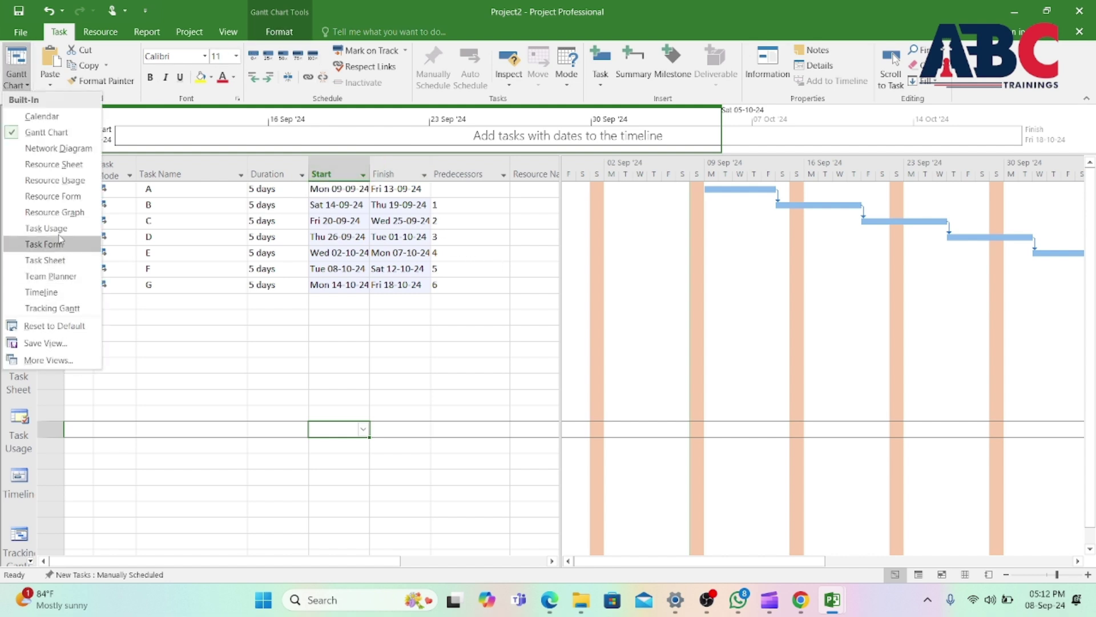
pyautogui.click(62, 164)
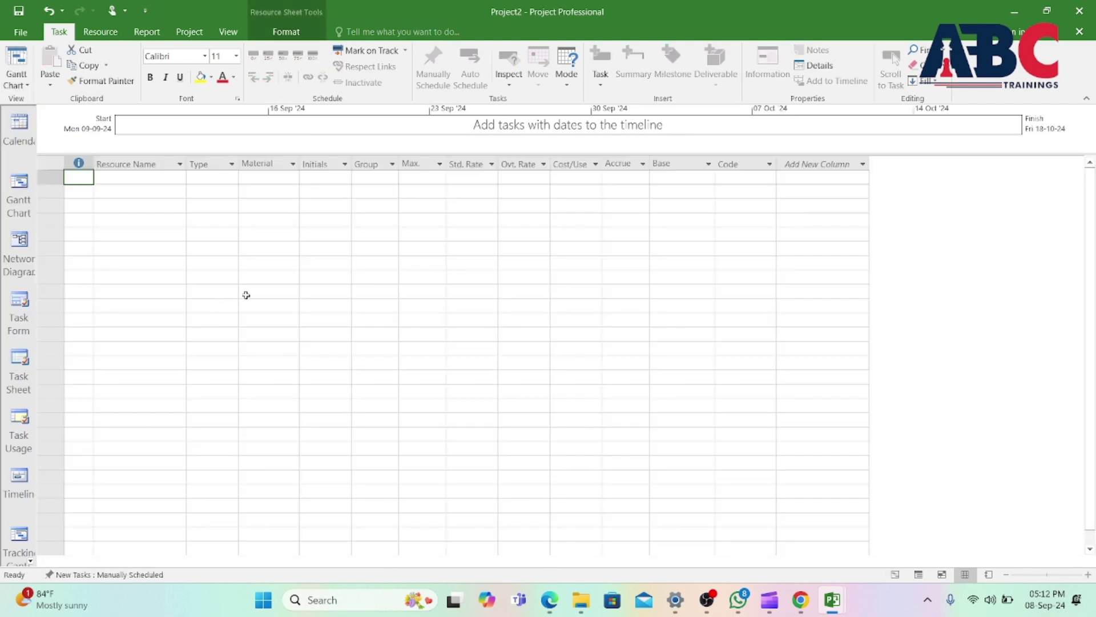
pyautogui.click(138, 178)
pyautogui.write('X')
pyautogui.press('Return')
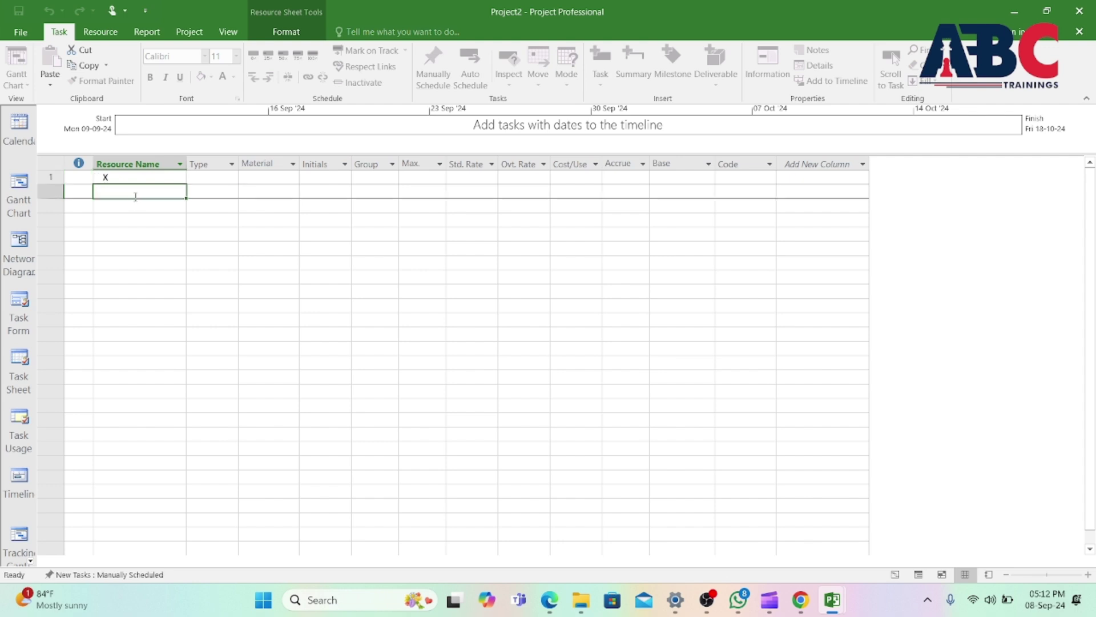
pyautogui.write('Y')
pyautogui.press('Return')
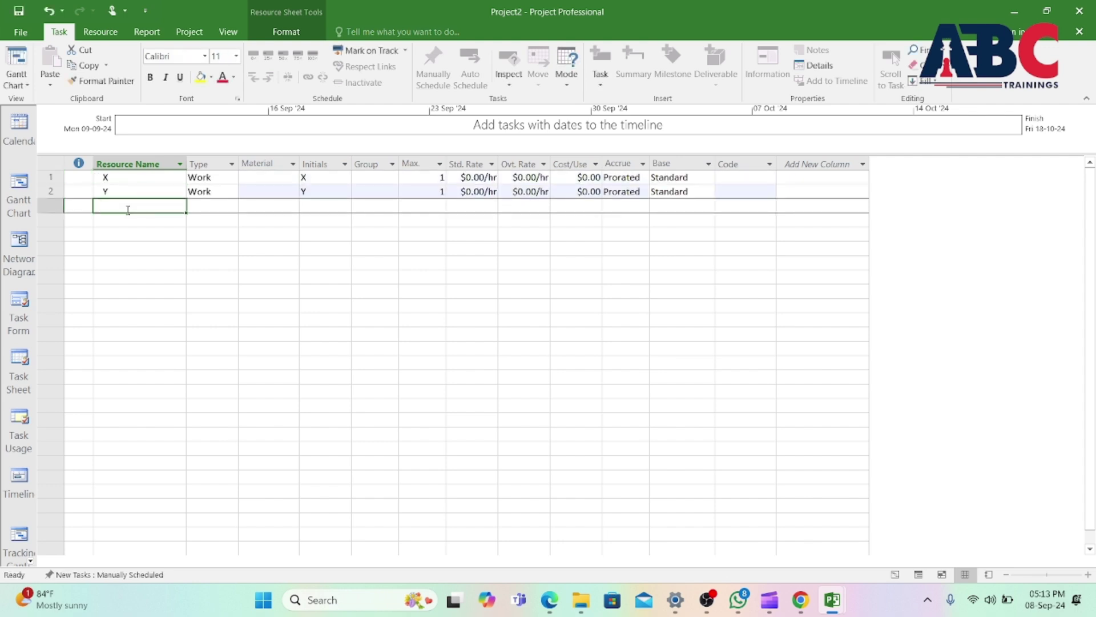
pyautogui.write('Z')
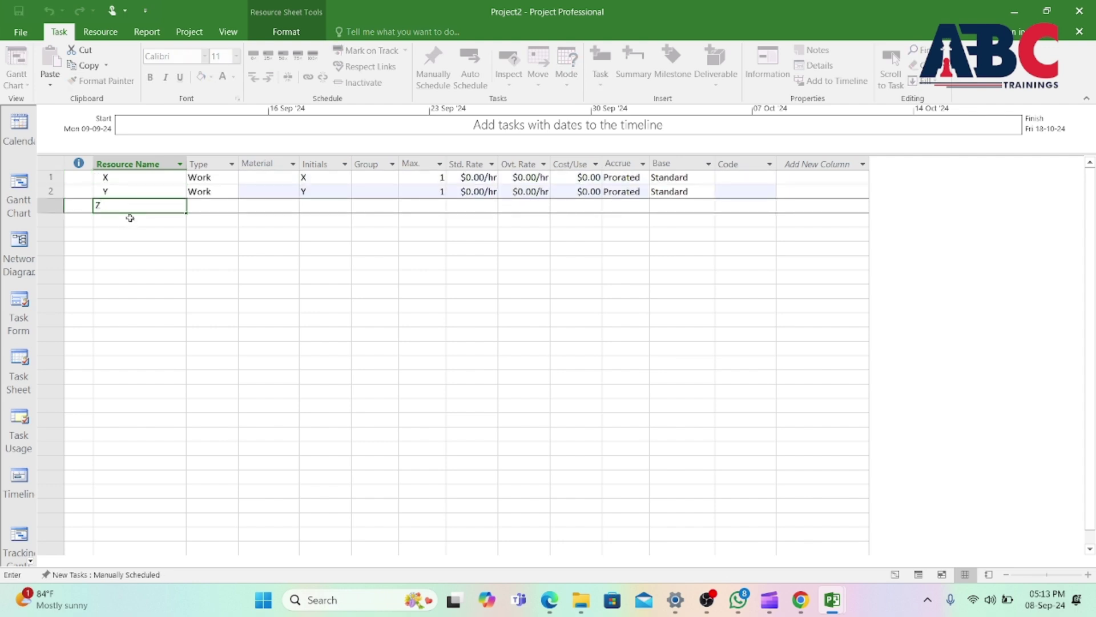
pyautogui.press('Return')
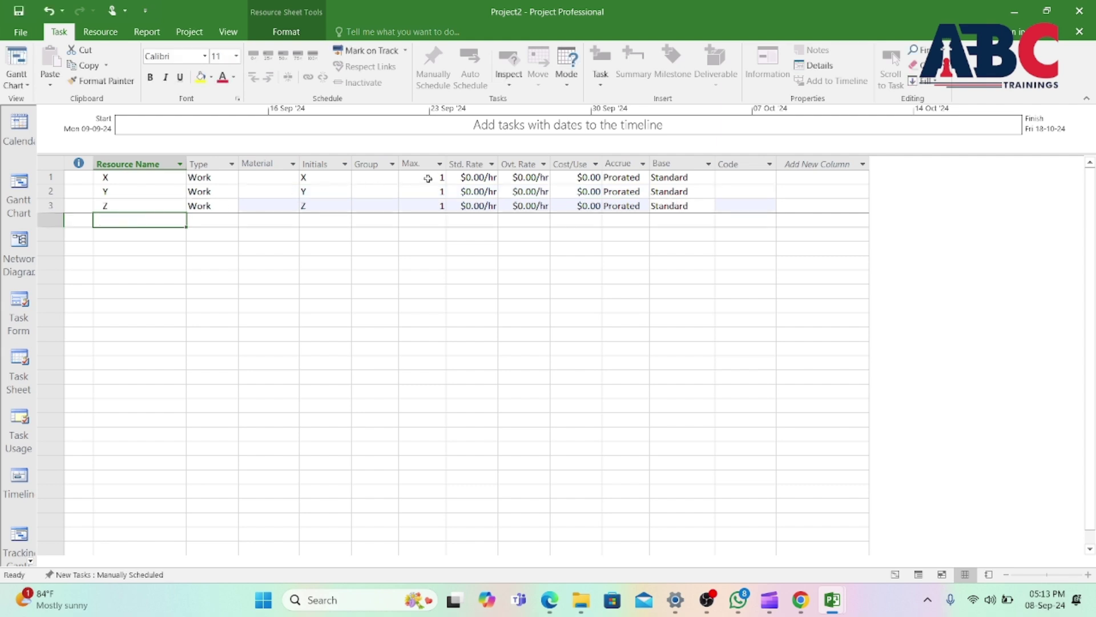
# Set the standard rate of resource X to $200.00/hr in the Resource Sheet
pyautogui.click(475, 179)
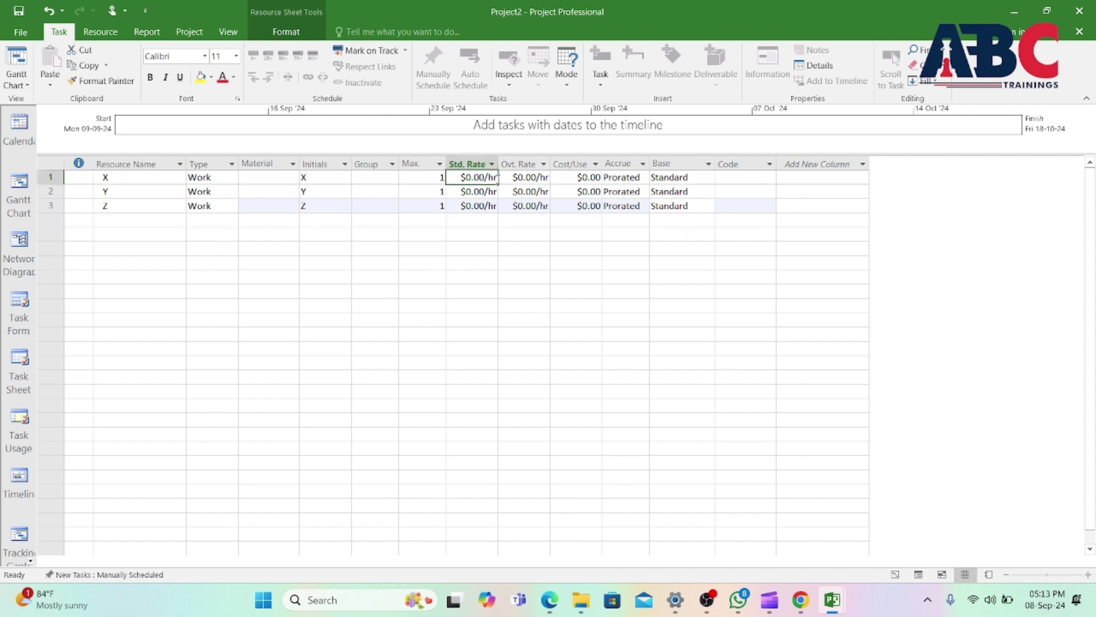
pyautogui.click(483, 176)
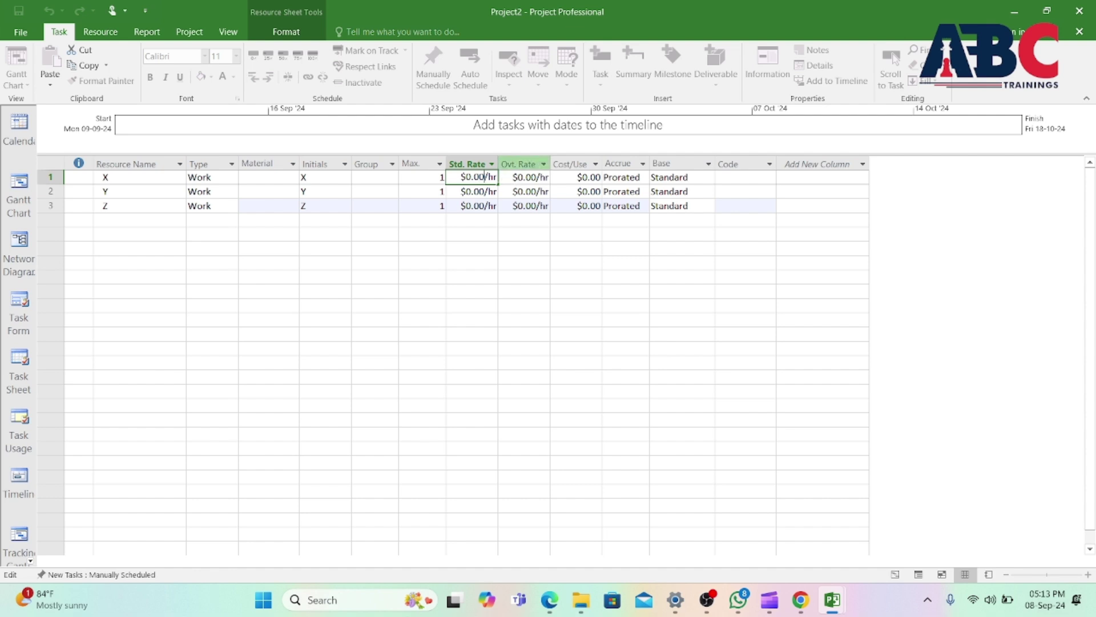
pyautogui.press('BackSpace')
pyautogui.press('BackSpace')
pyautogui.write('200')
pyautogui.click(516, 234)
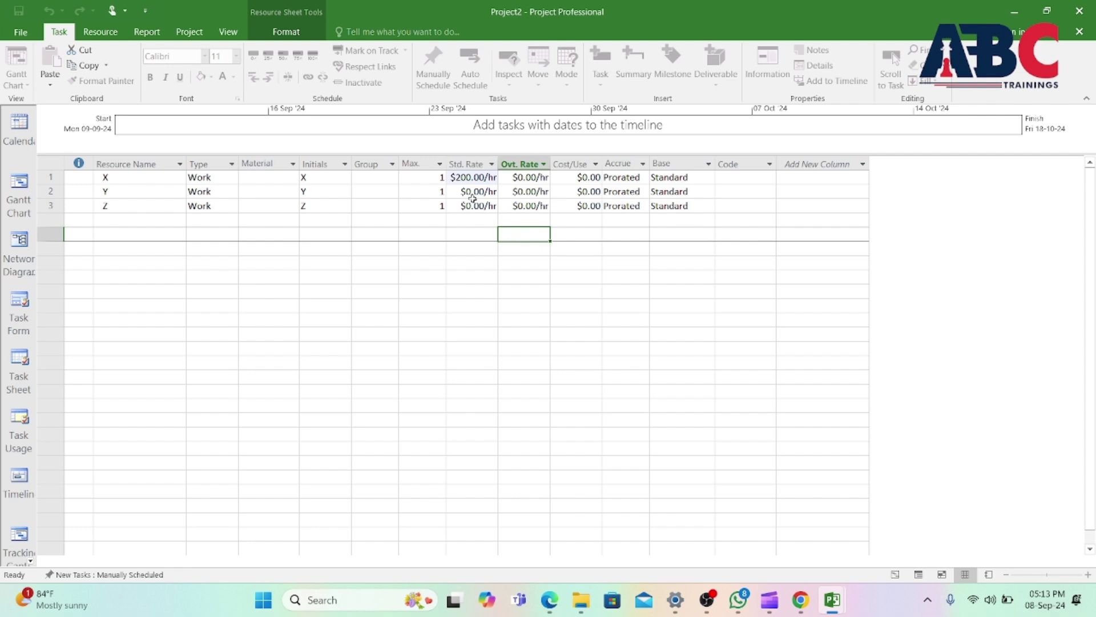
# Fill the $200.00/hr standard rate of resource X down to resources Y and Z
pyautogui.click(485, 177)
pyautogui.moveTo(499, 181); pyautogui.dragTo(477, 206)
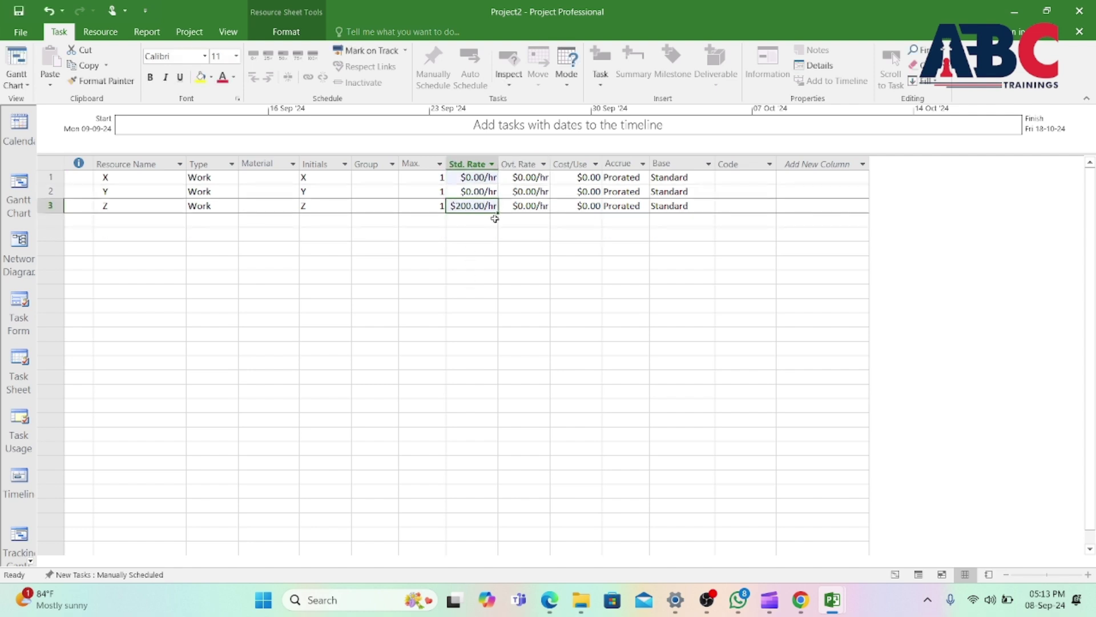
pyautogui.hotkey('ctrl', 'z')
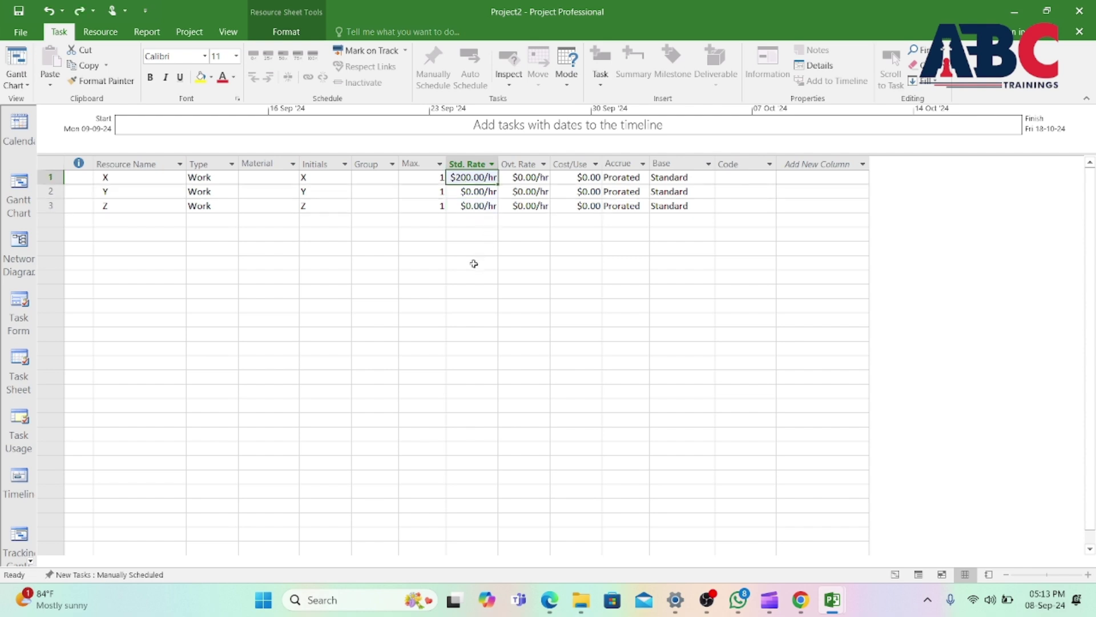
pyautogui.moveTo(497, 183); pyautogui.dragTo(494, 212)
pyautogui.click(478, 277)
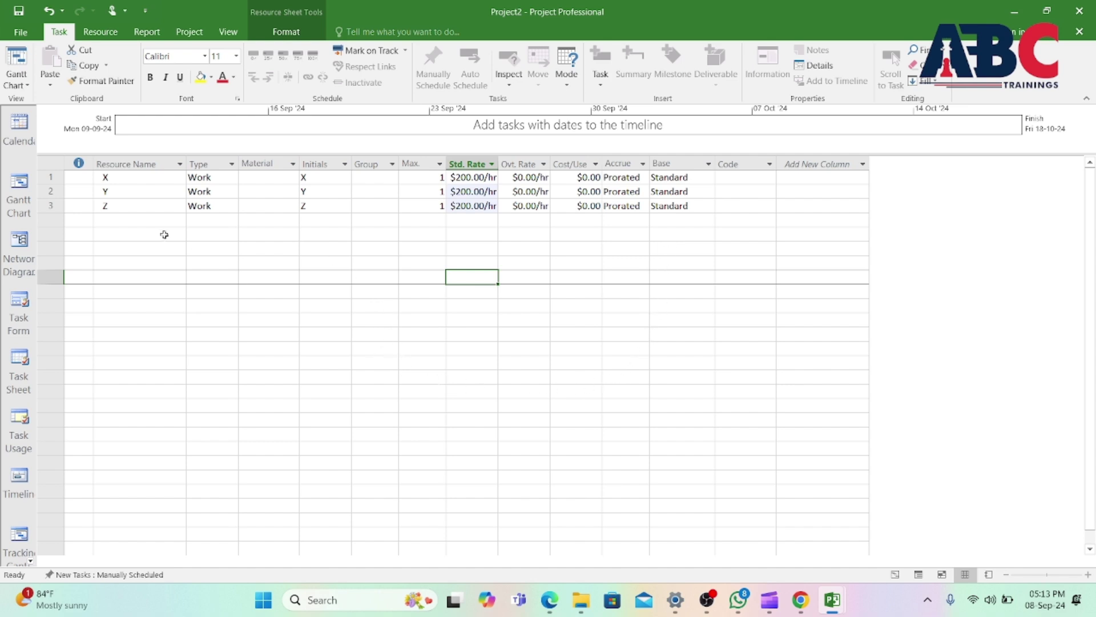
# Add a resource named CEMENT below Z, with type Material and material label BG
pyautogui.click(145, 218)
pyautogui.write('CEMENT')
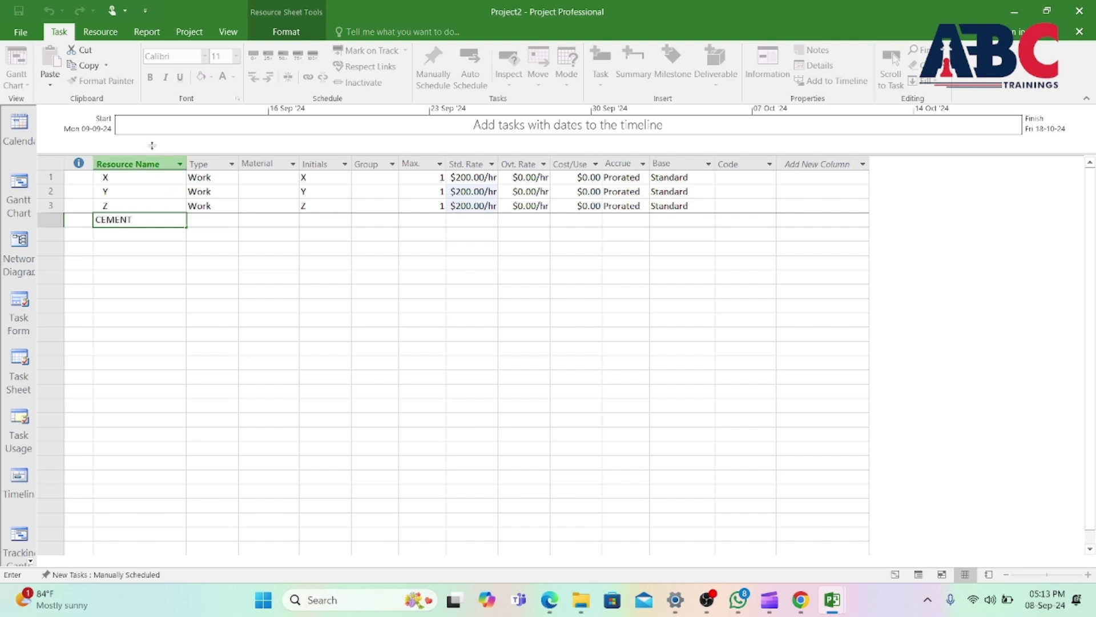
pyautogui.click(152, 262)
pyautogui.click(212, 223)
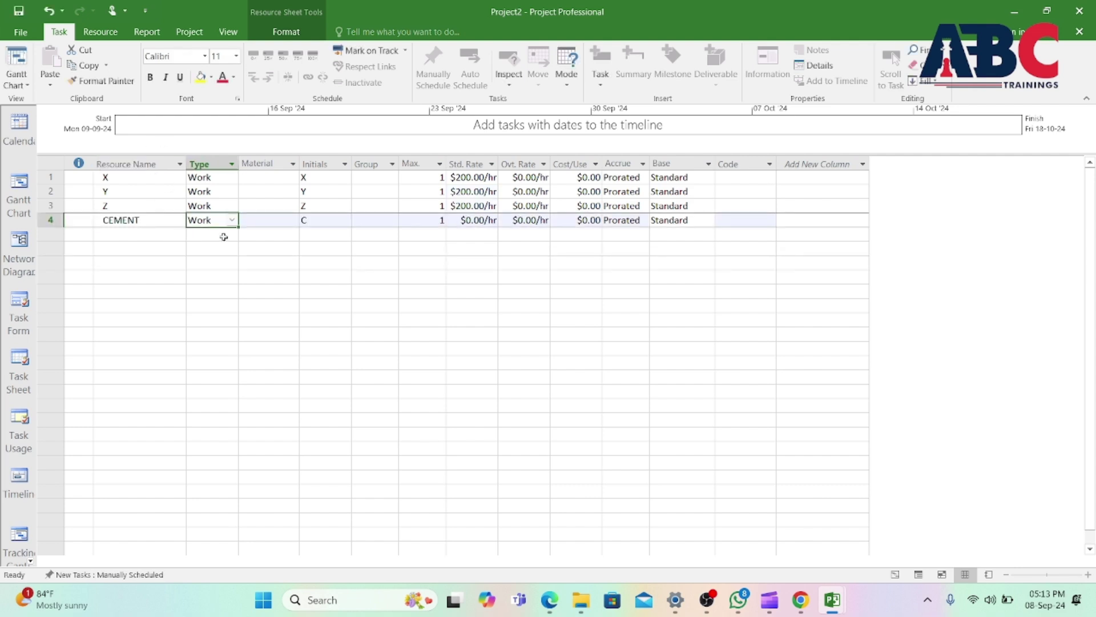
pyautogui.click(231, 220)
pyautogui.click(218, 244)
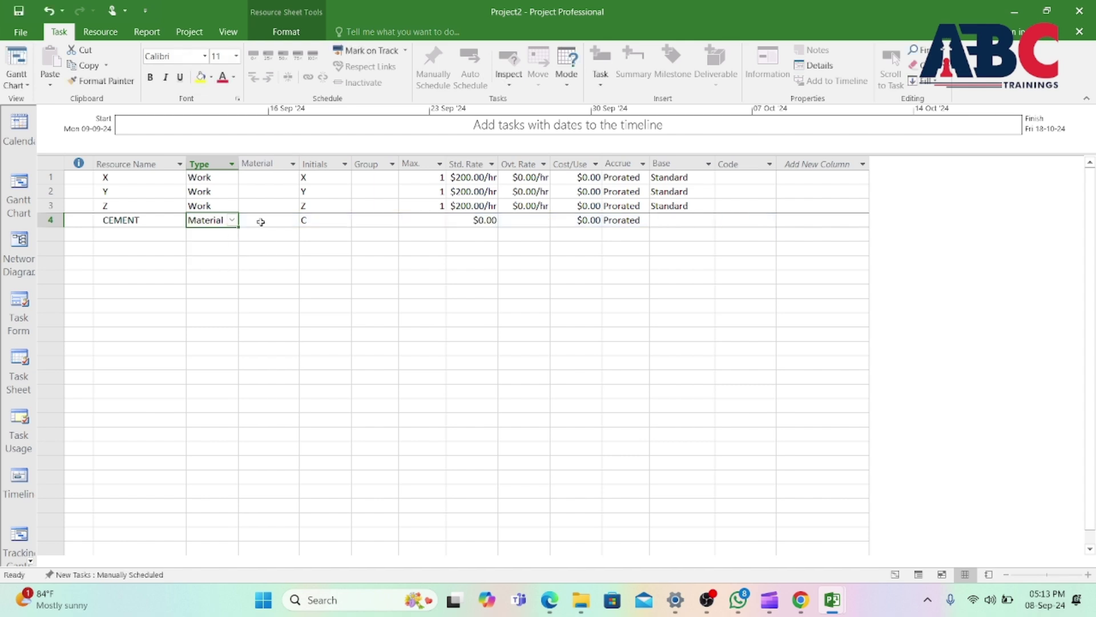
pyautogui.click(261, 223)
pyautogui.write('BG')
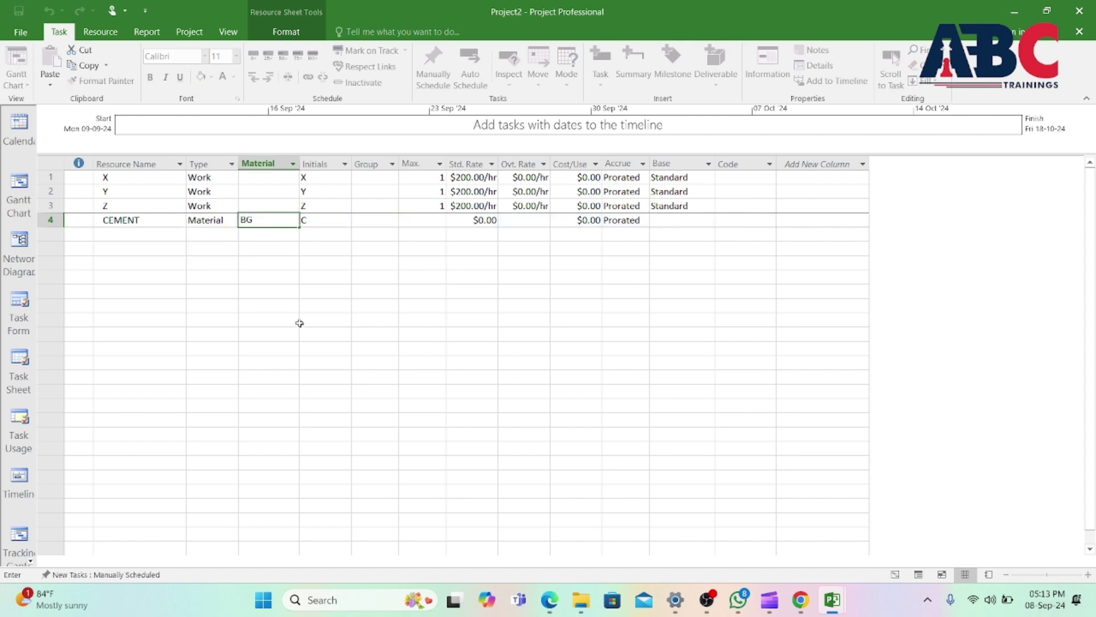
pyautogui.click(297, 329)
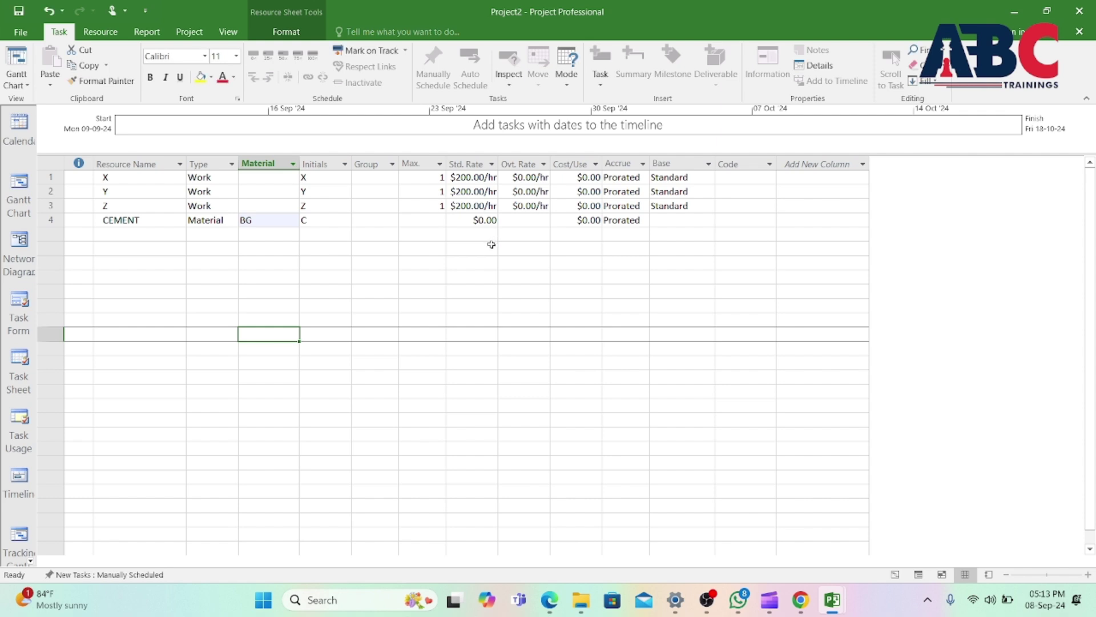
# Set the standard rate of the CEMENT resource to $500.00
pyautogui.click(471, 220)
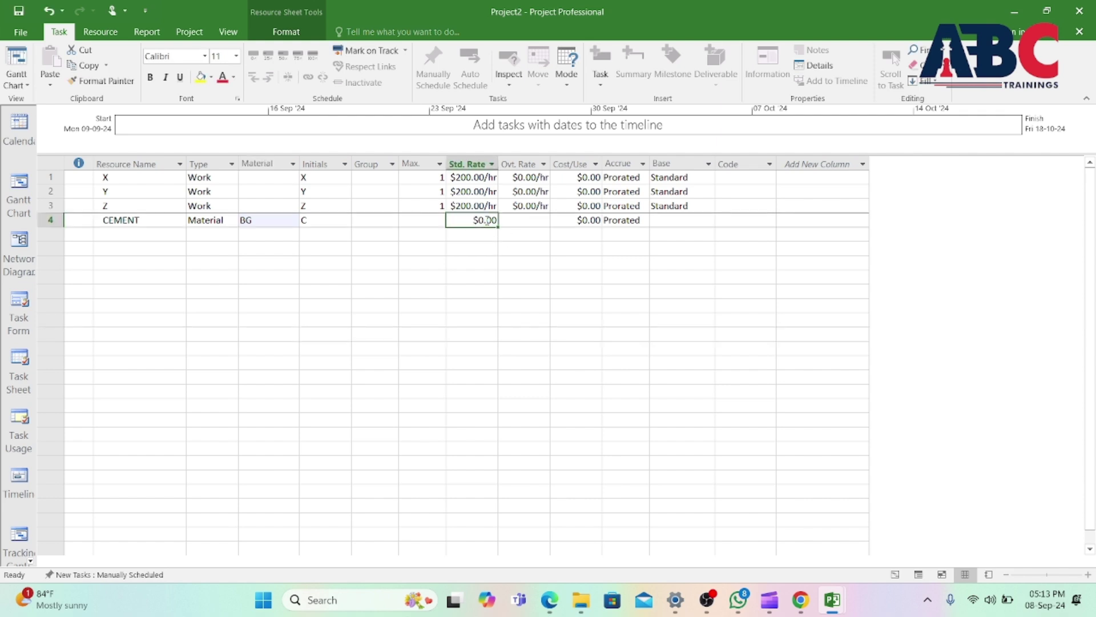
pyautogui.click(485, 220)
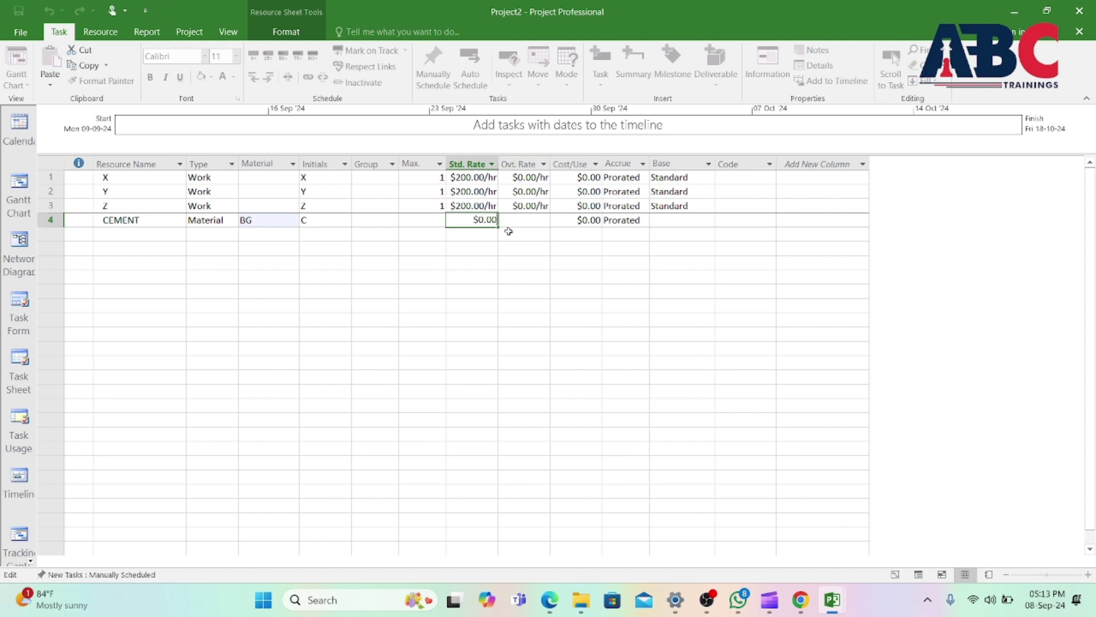
pyautogui.press('BackSpace')
pyautogui.press('BackSpace')
pyautogui.press('BackSpace')
pyautogui.press('BackSpace')
pyautogui.write('500')
pyautogui.click(523, 352)
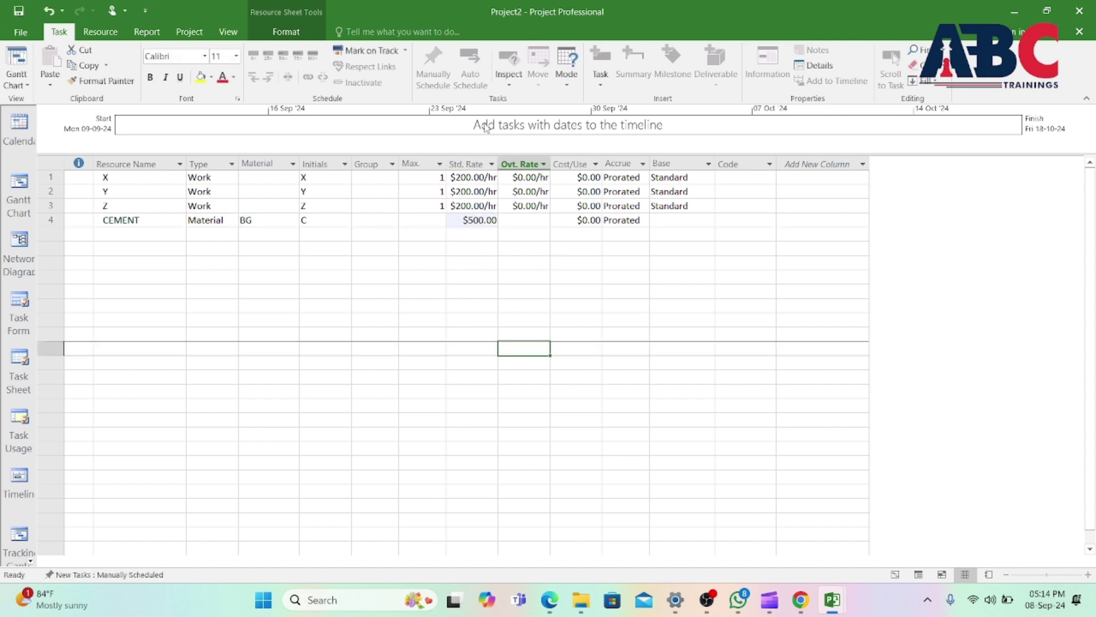
# Add a resource named DM below CEMENT and set its type to Material
pyautogui.click(131, 232)
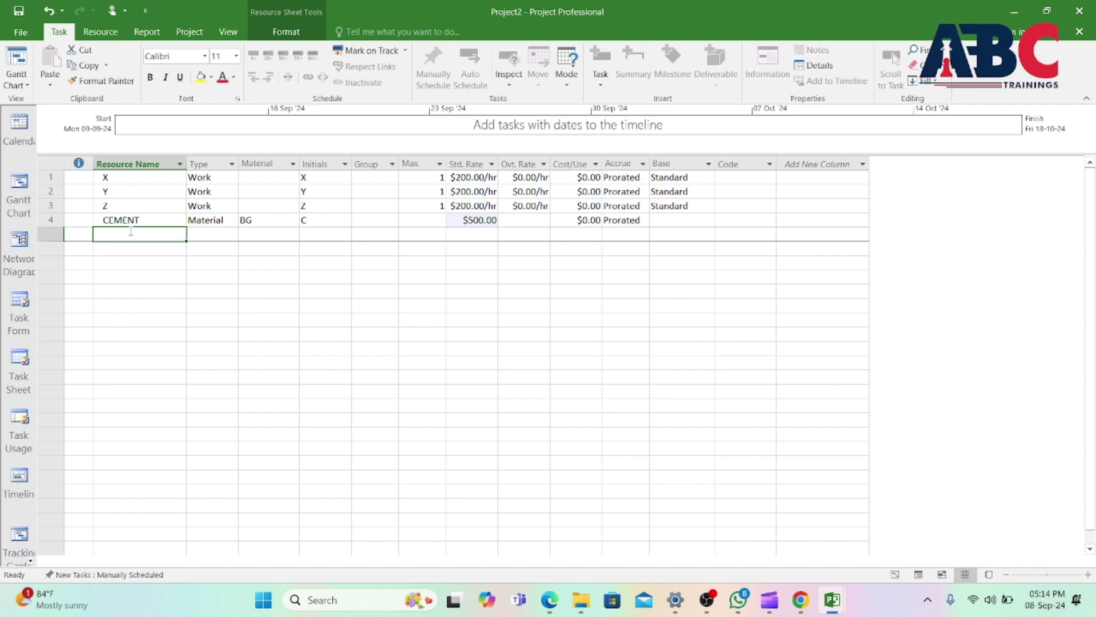
pyautogui.write('DM')
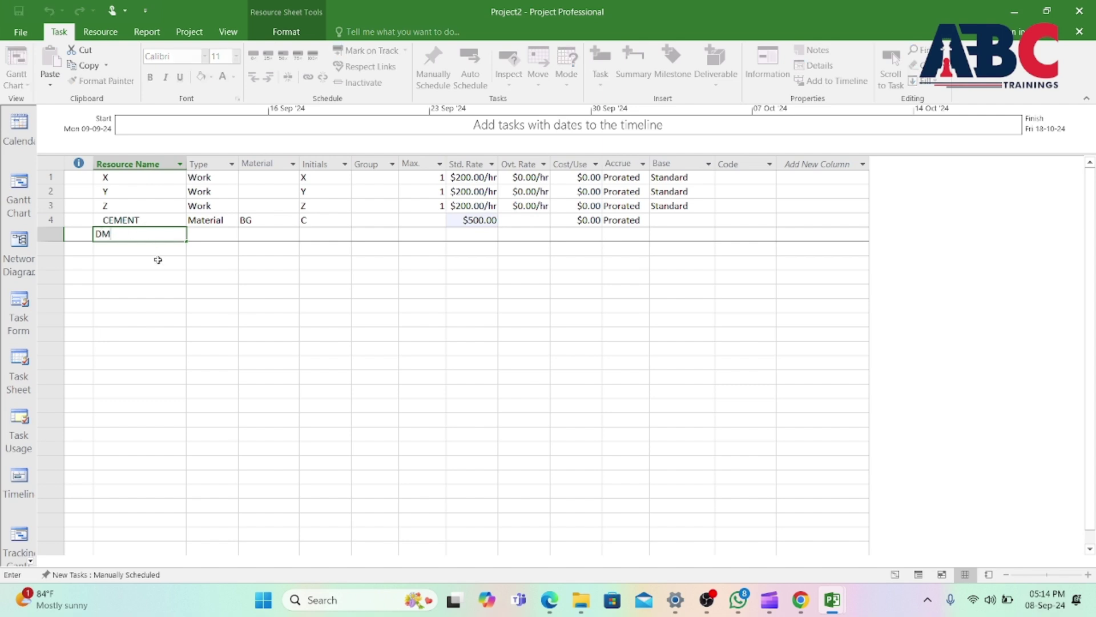
pyautogui.click(160, 286)
pyautogui.click(208, 234)
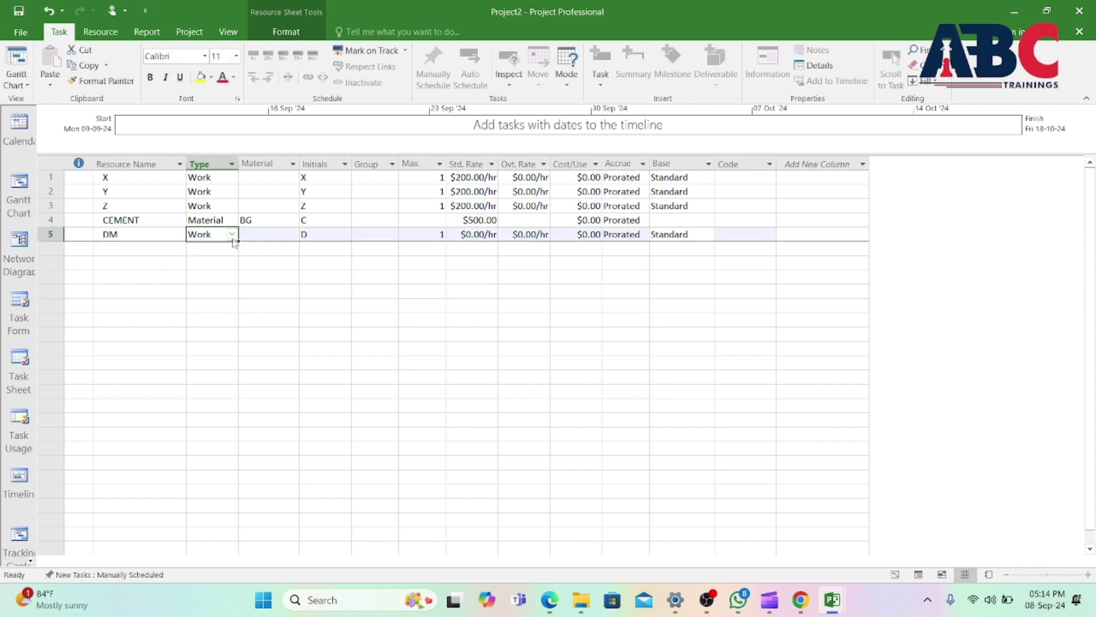
pyautogui.click(232, 234)
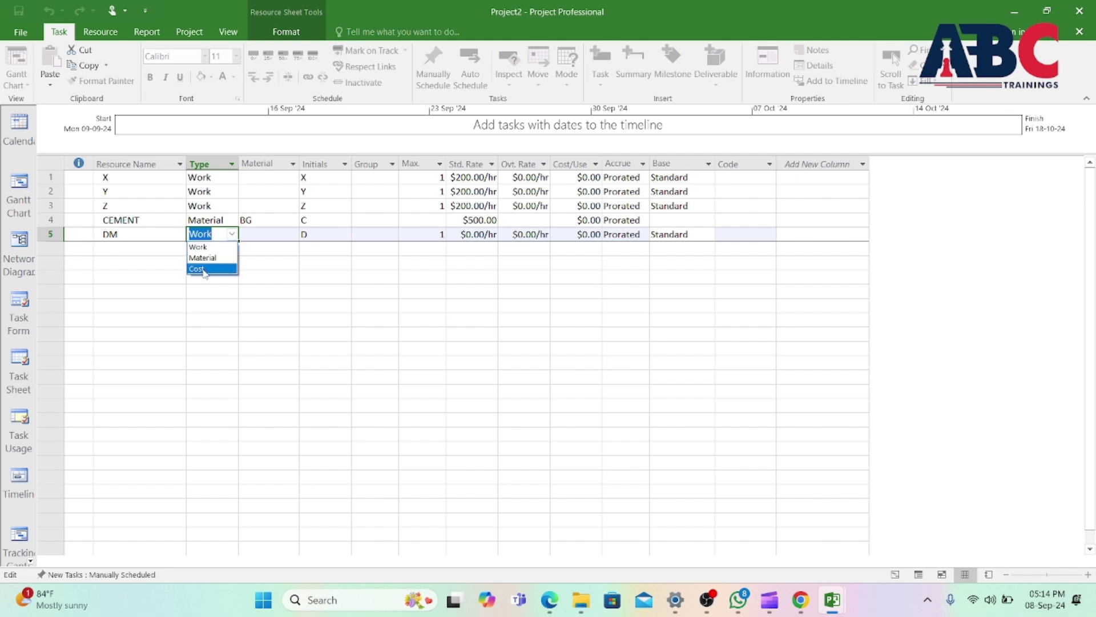
pyautogui.click(205, 257)
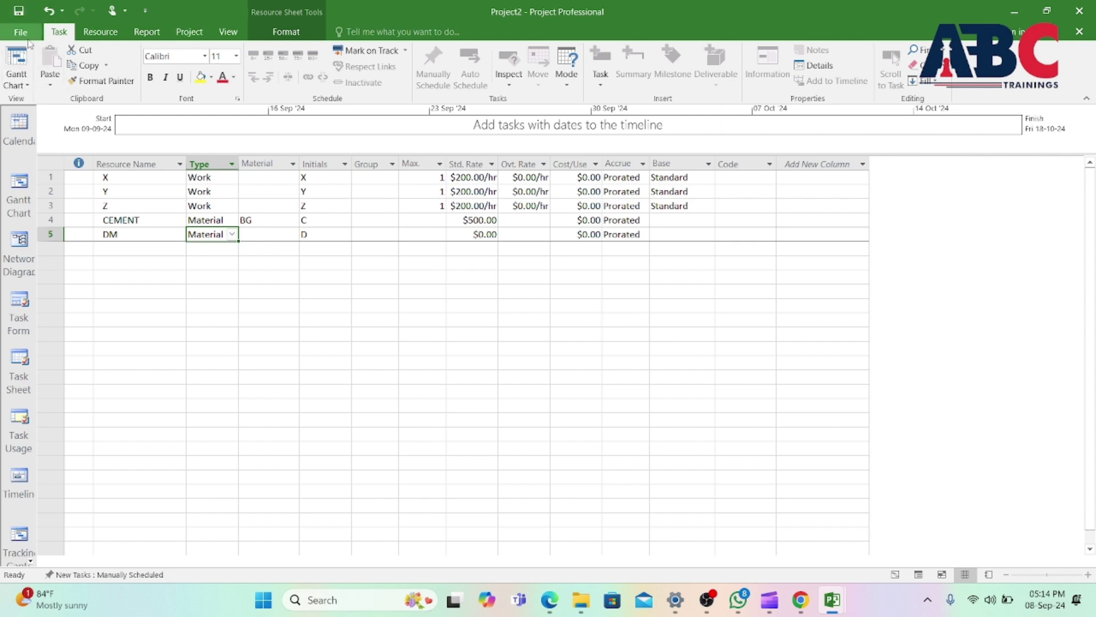
# Switch to the Gantt Chart view and show the Task Form as a split view beneath it
pyautogui.click(16, 86)
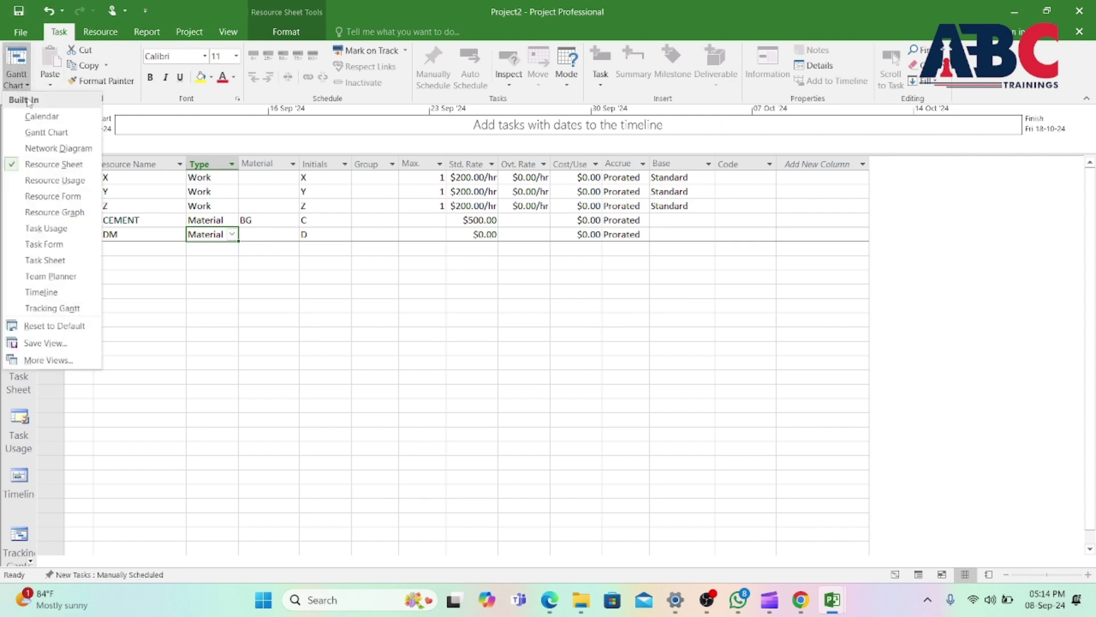
pyautogui.click(46, 136)
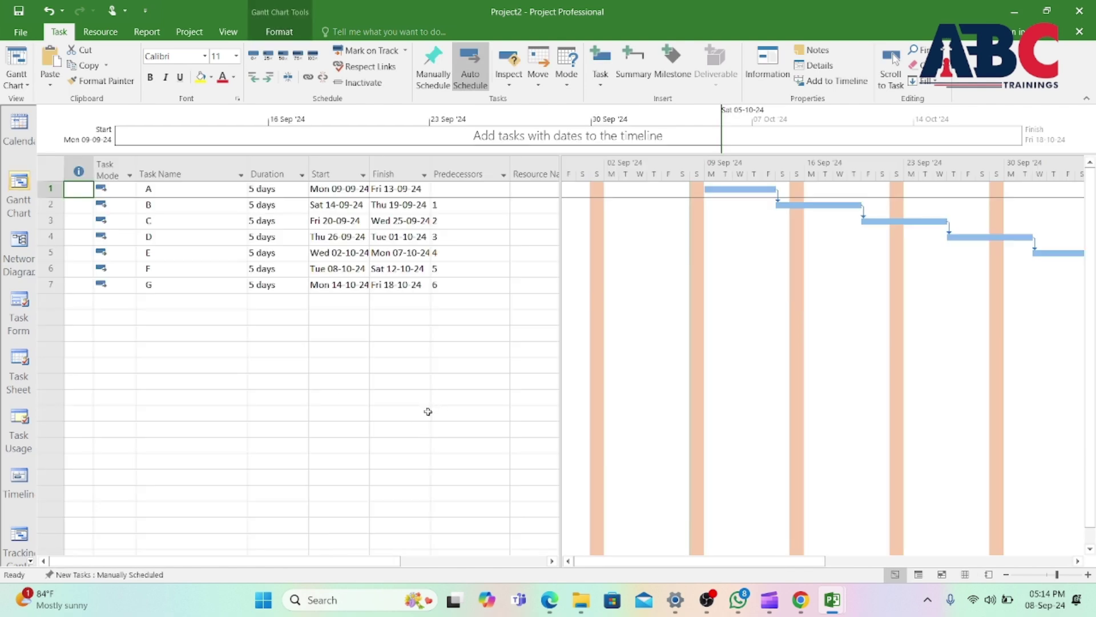
pyautogui.rightClick(754, 444)
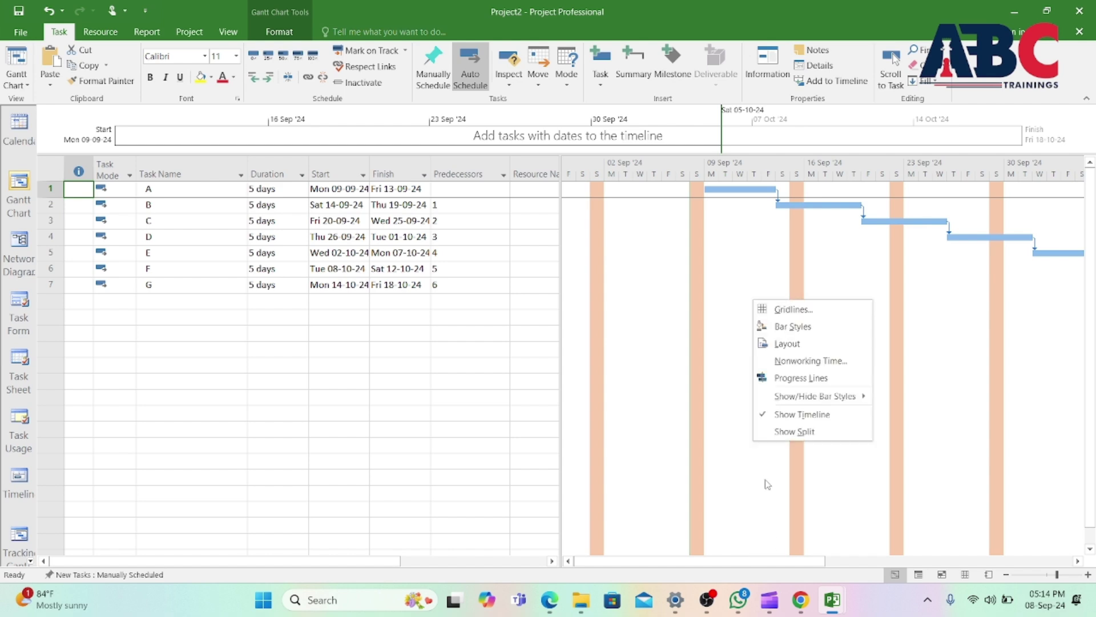
pyautogui.click(801, 414)
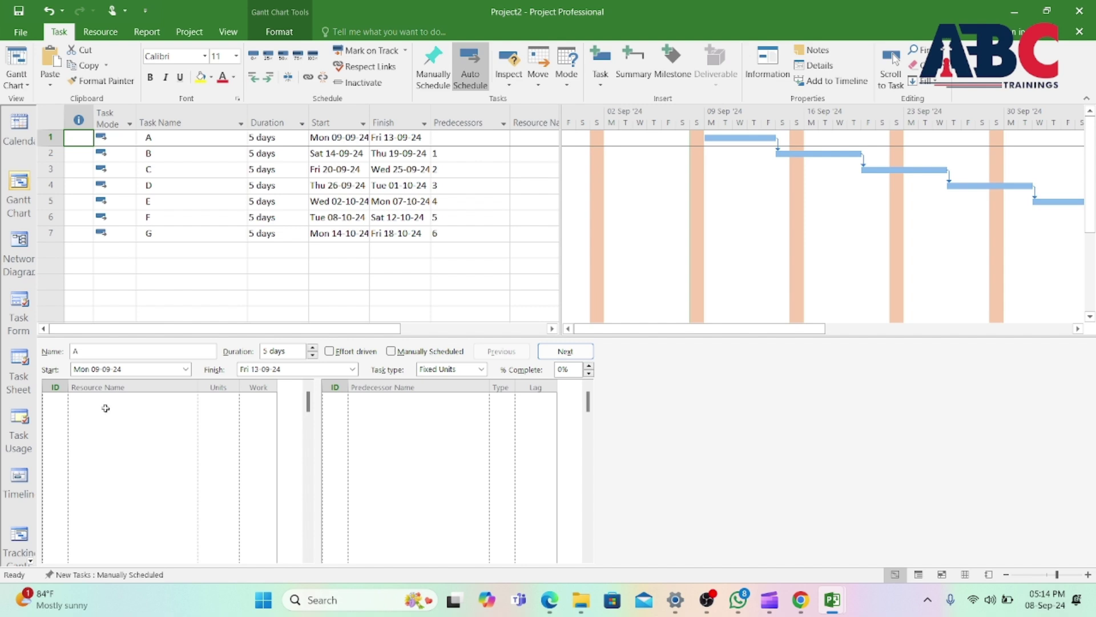
# Change the Task Form's details for task A to Work
pyautogui.click(86, 401)
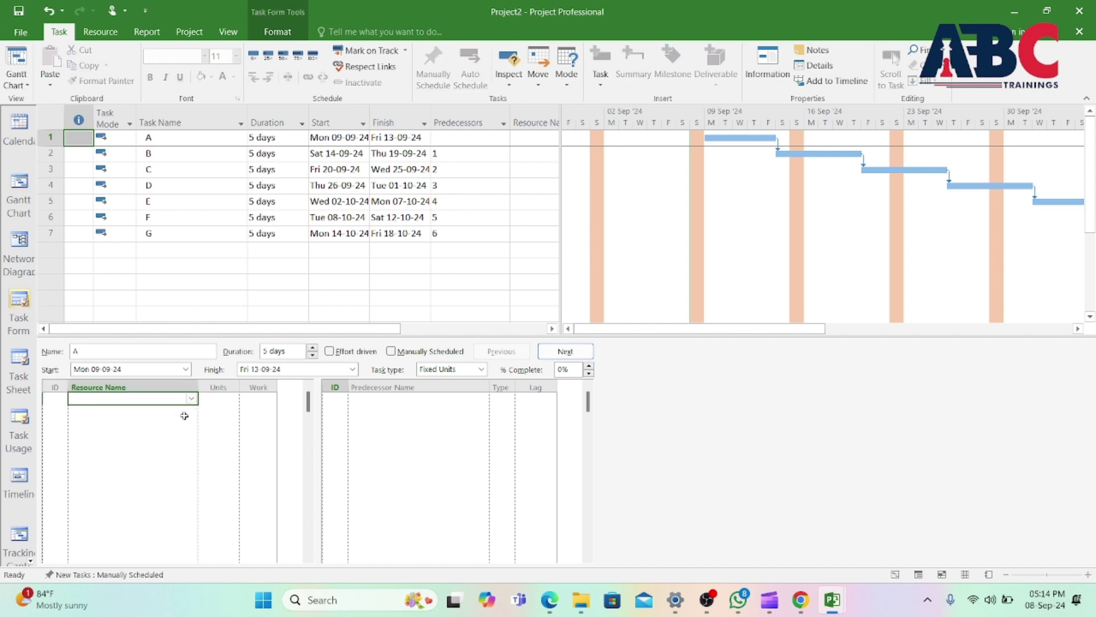
pyautogui.rightClick(426, 474)
pyautogui.click(439, 413)
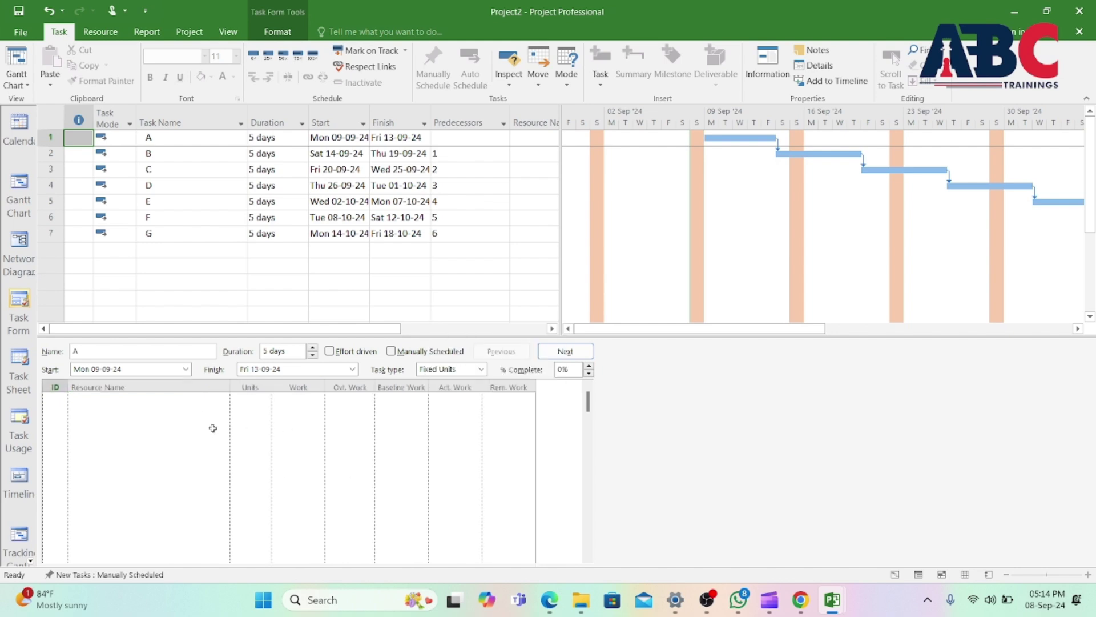
# Show the Cost details in the Task Form and return it to the Work details
pyautogui.rightClick(394, 489)
pyautogui.click(431, 445)
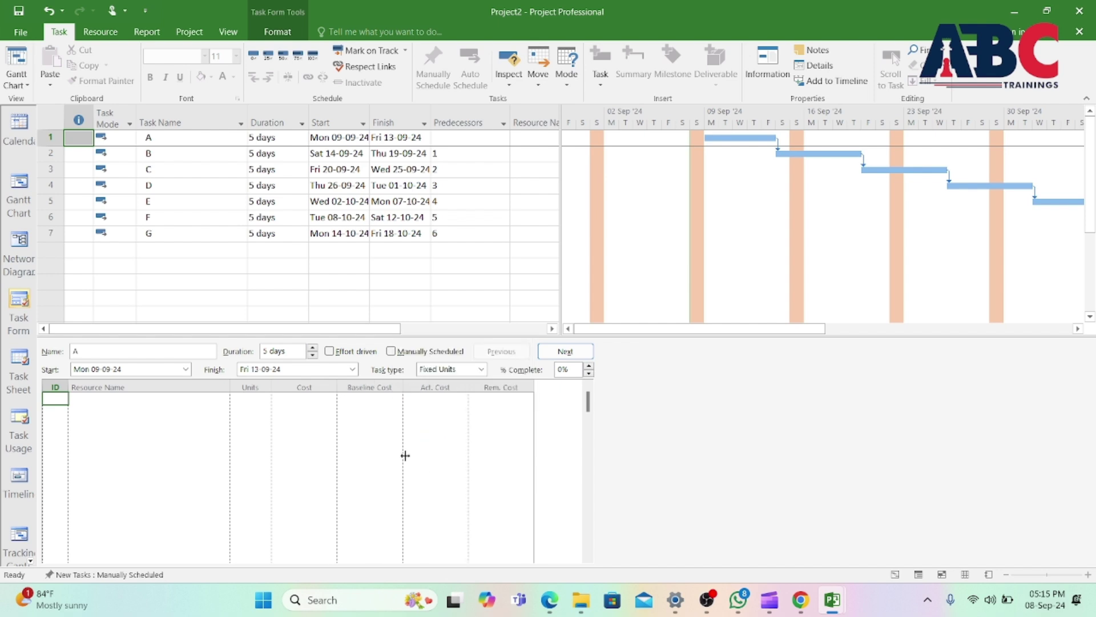
pyautogui.rightClick(359, 471)
pyautogui.click(388, 409)
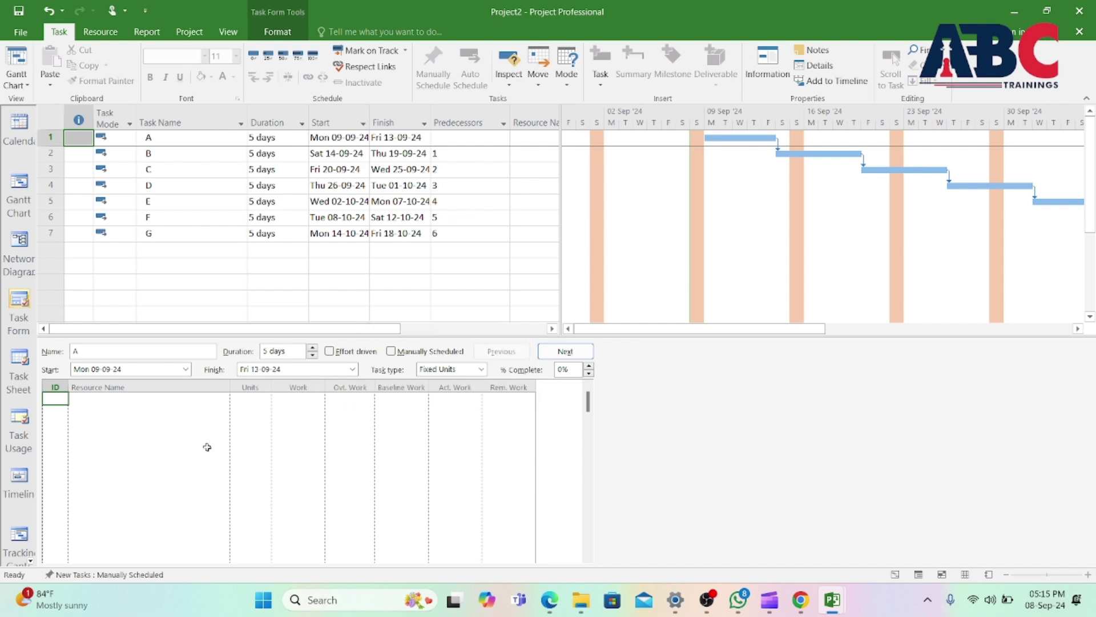
# Select task A and choose X as its first resource in the Task Form
pyautogui.click(150, 399)
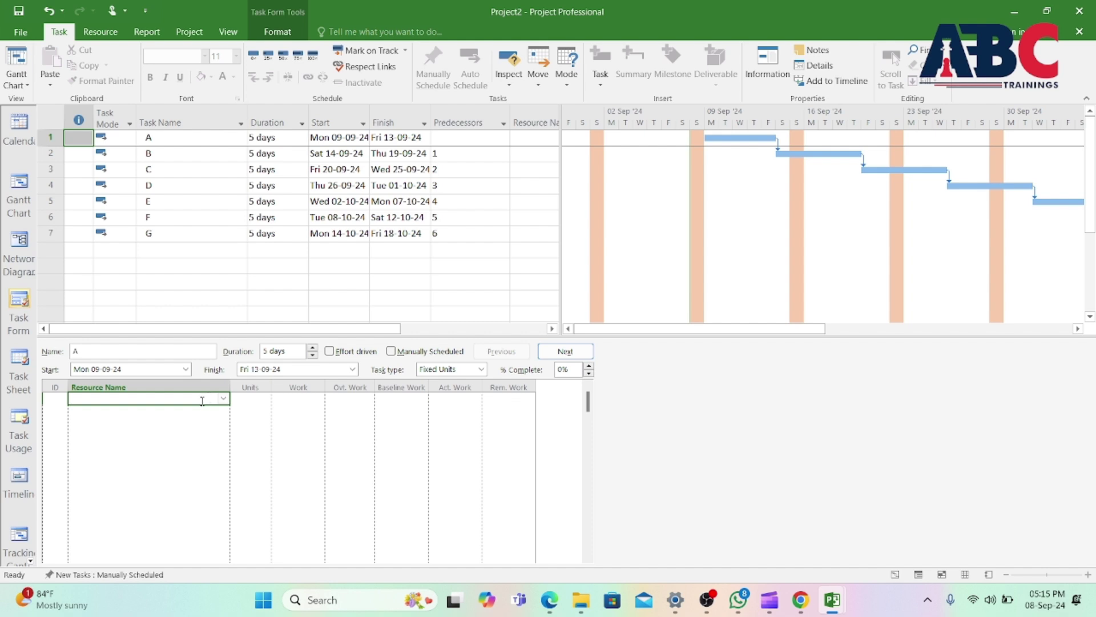
pyautogui.click(188, 139)
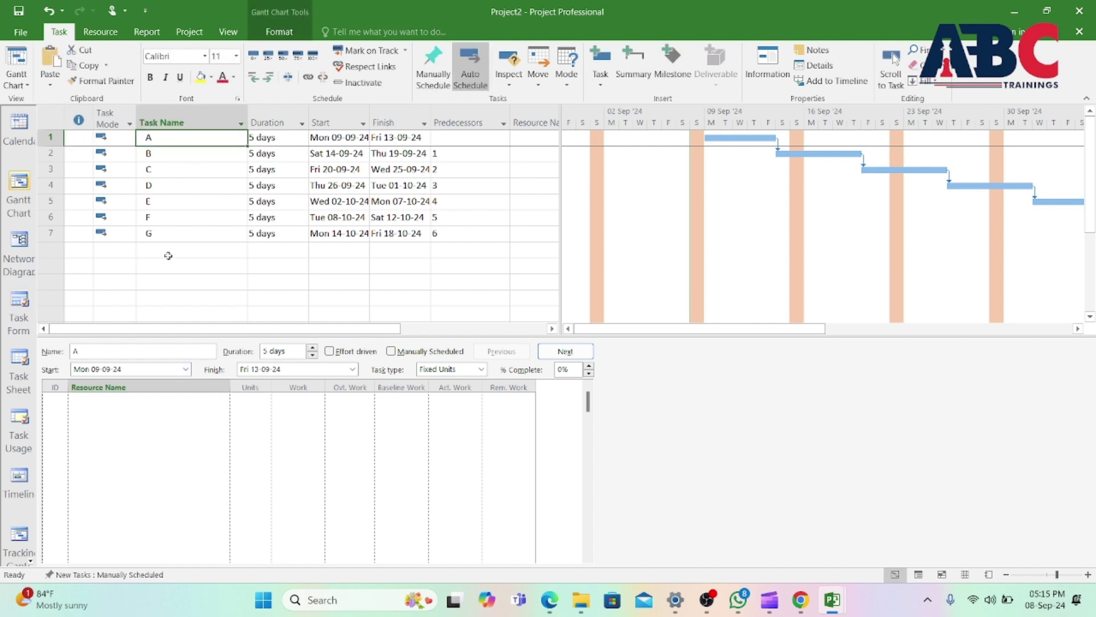
pyautogui.click(140, 413)
pyautogui.click(223, 398)
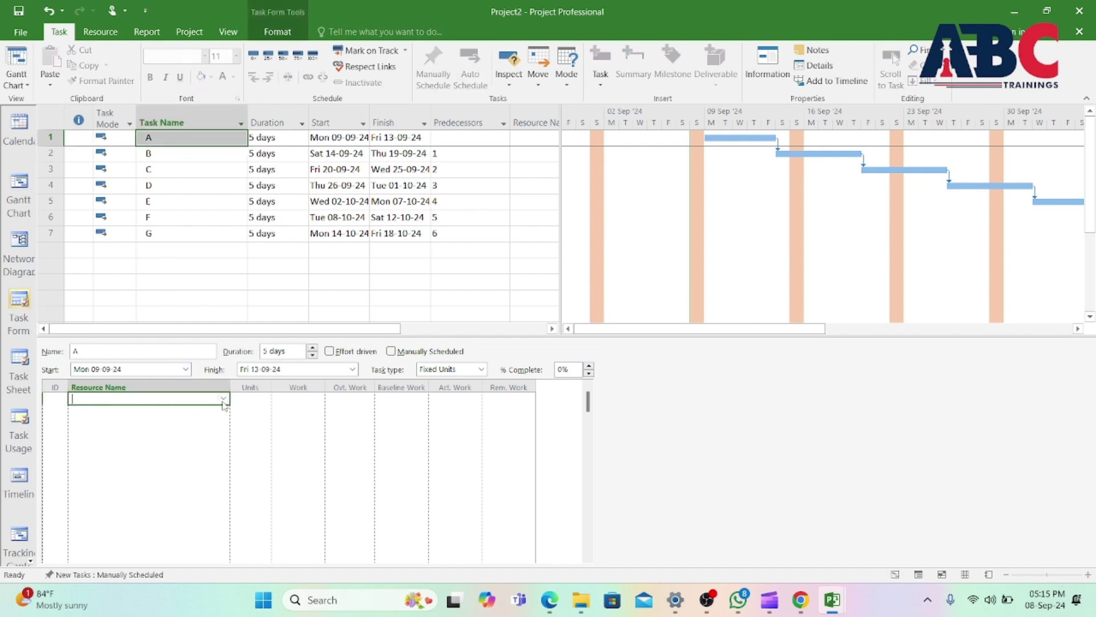
pyautogui.click(160, 432)
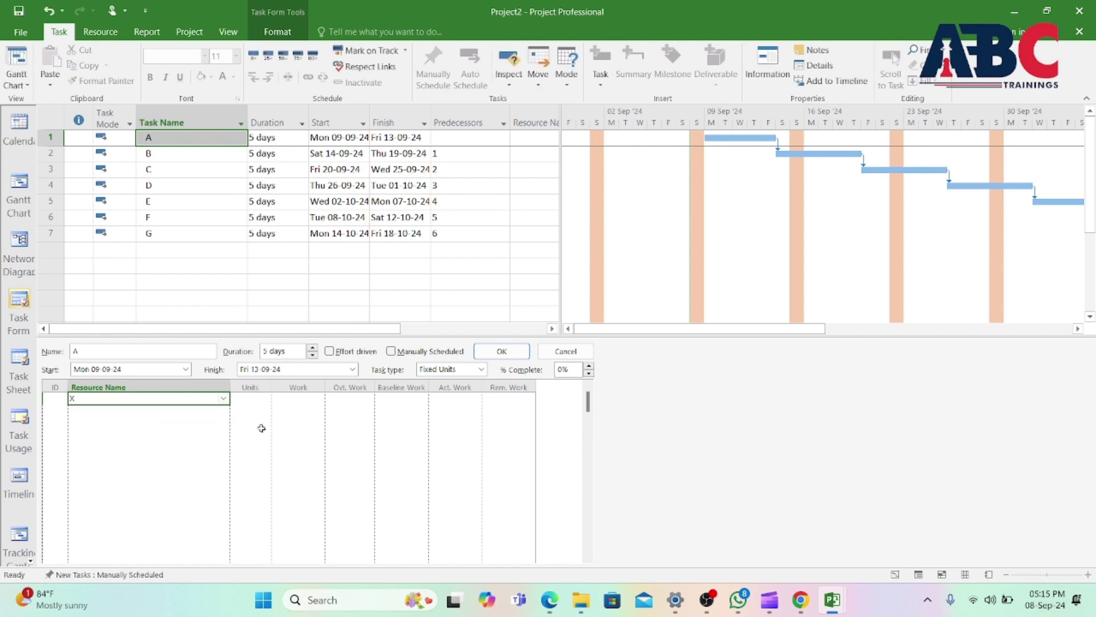
# Enter 1 unit and 40 hours of work for resource X on task A
pyautogui.click(258, 399)
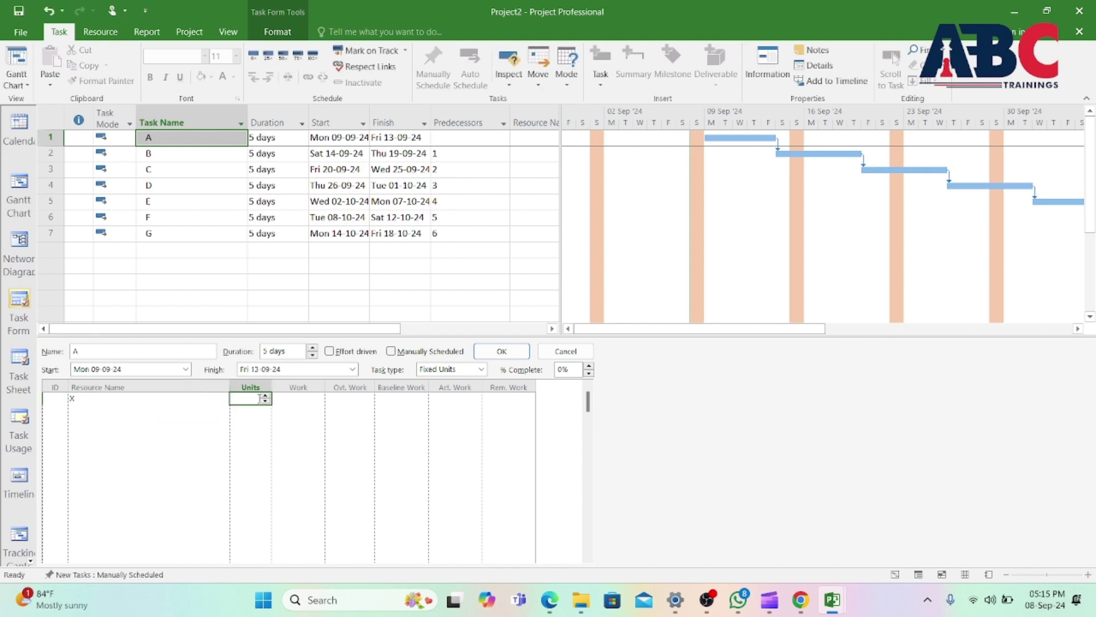
pyautogui.click(306, 401)
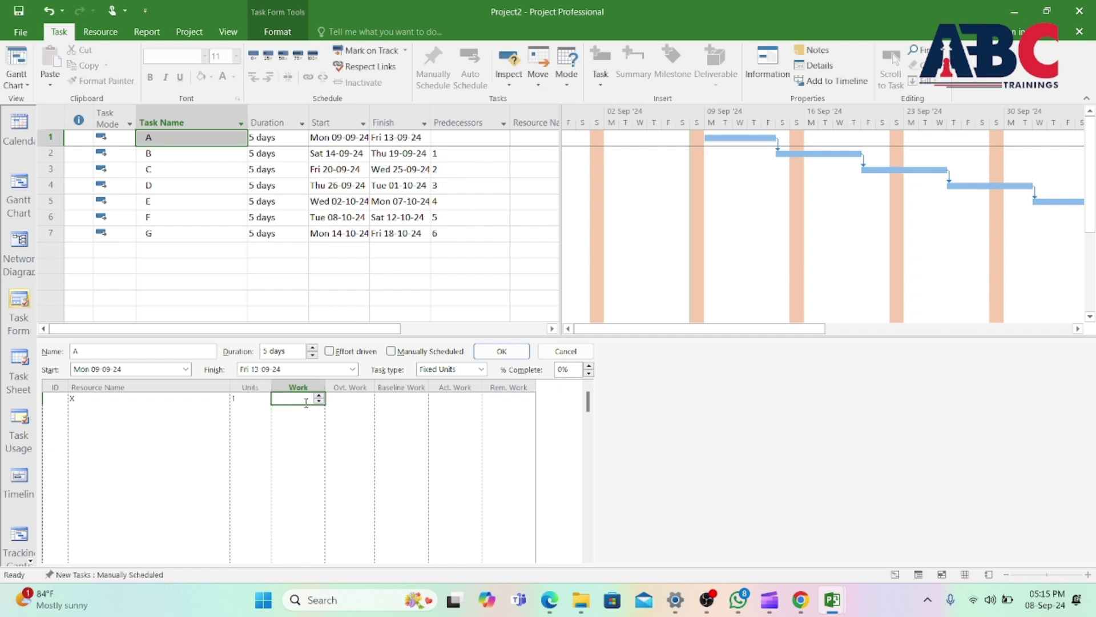
pyautogui.click(319, 402)
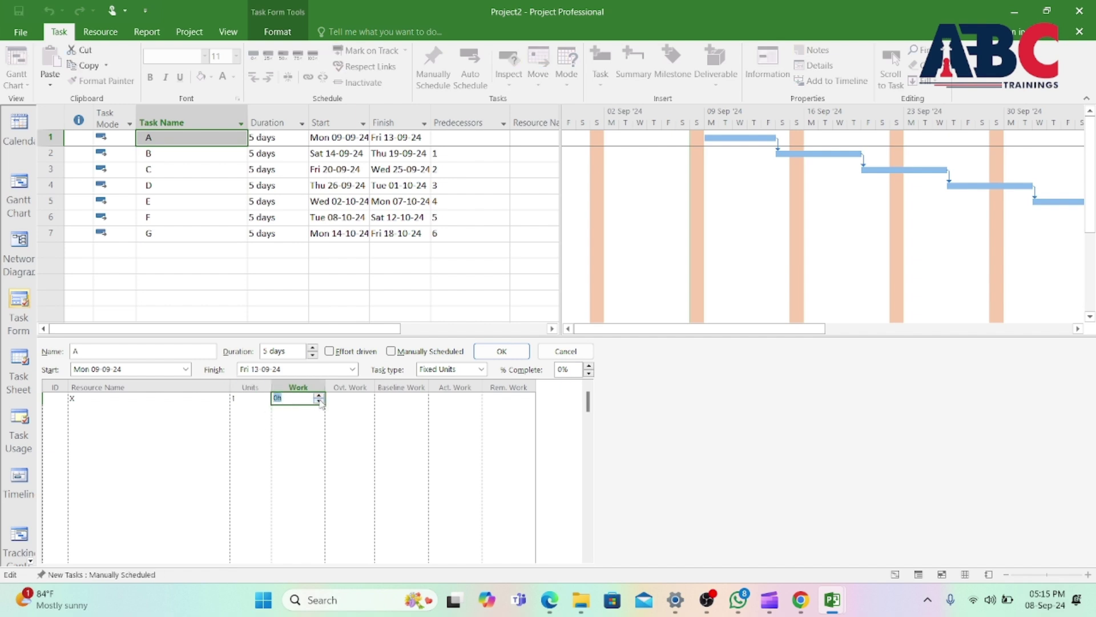
pyautogui.press('BackSpace')
pyautogui.click(300, 435)
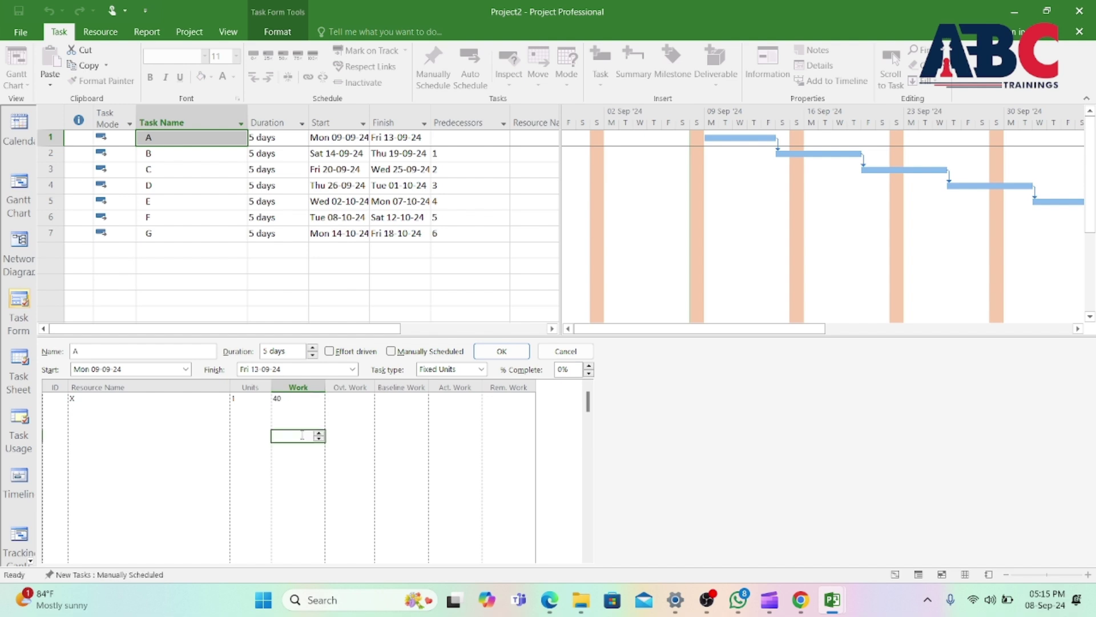